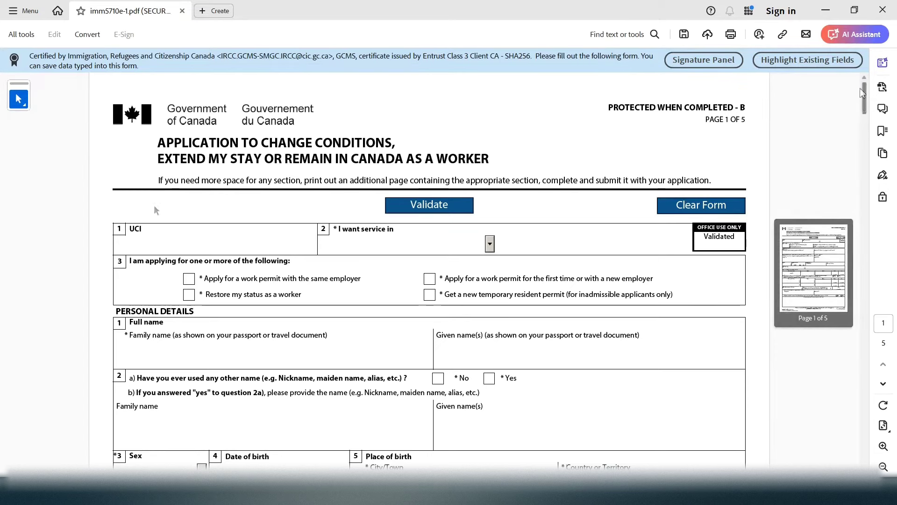
Enter the applicant's UCI number in the UCI field
mouse_move(862, 93)
left_mouse_down()
mouse_move(863, 105)
mouse_move(865, 90)
left_mouse_up()
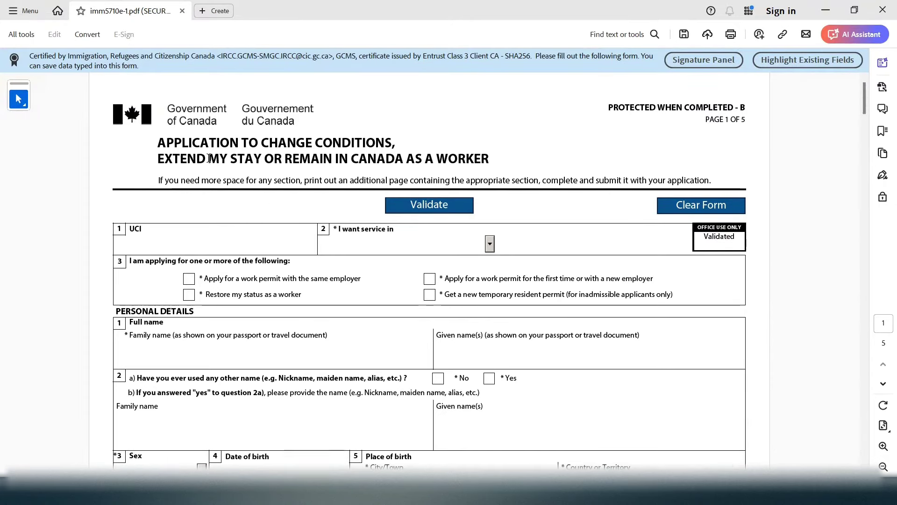
left_click_drag(168, 151, 476, 167)
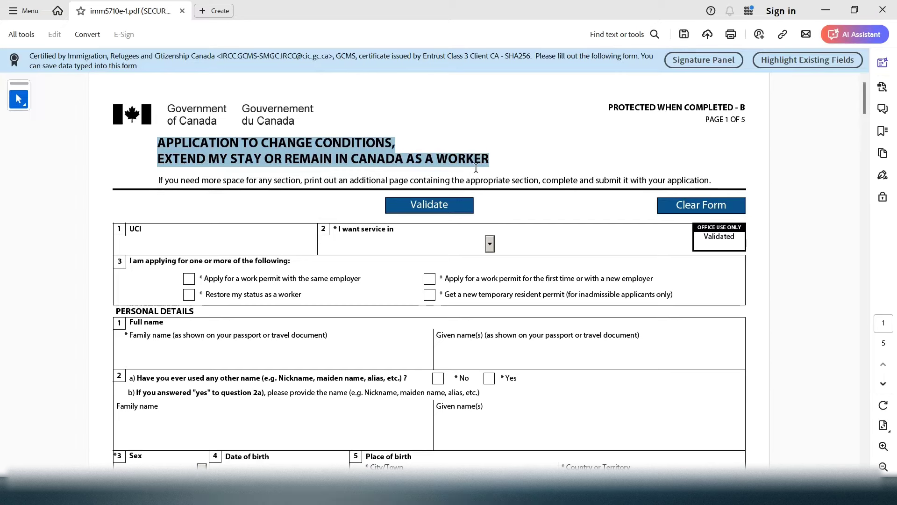
left_click(853, 97)
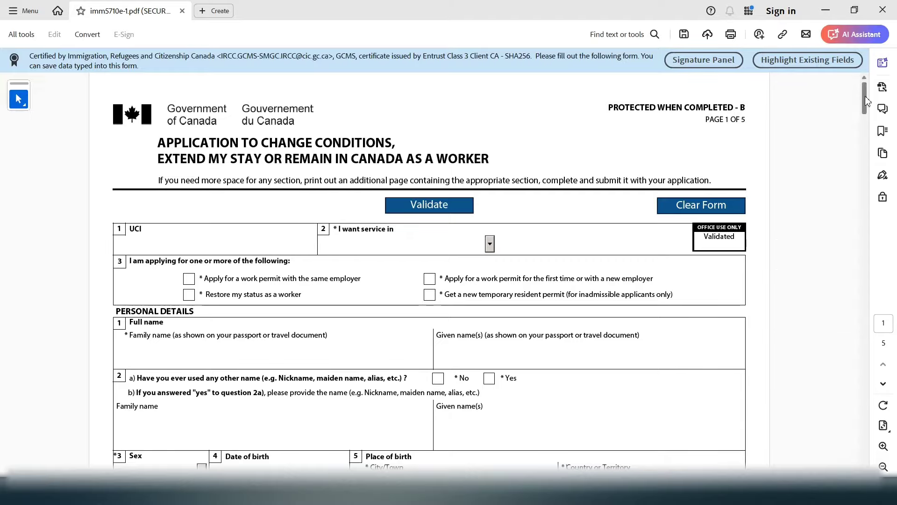
mouse_move(865, 101)
mouse_move(865, 97)
left_mouse_down()
mouse_move(849, 243)
mouse_move(864, 262)
mouse_move(864, 290)
mouse_move(861, 81)
mouse_move(863, 104)
mouse_move(865, 97)
left_mouse_up()
left_click_drag(157, 141, 462, 165)
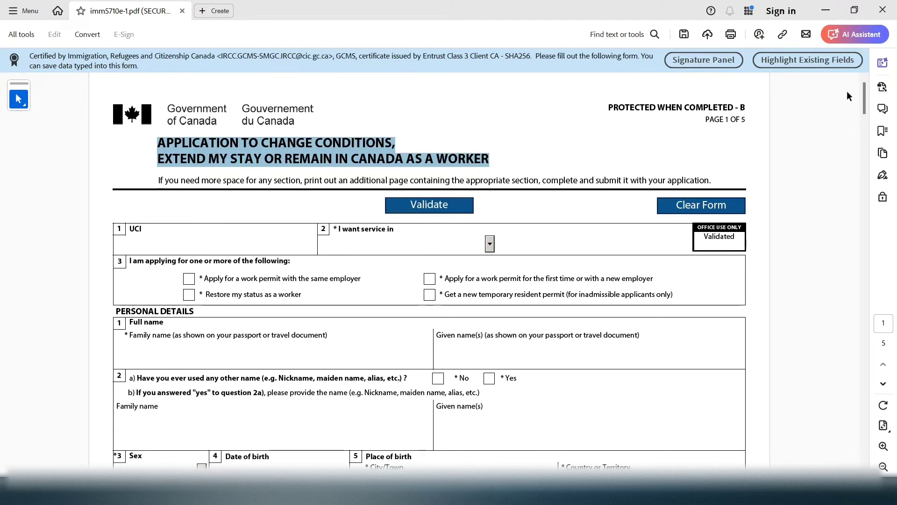
left_click_drag(864, 97, 865, 107)
left_click(203, 177)
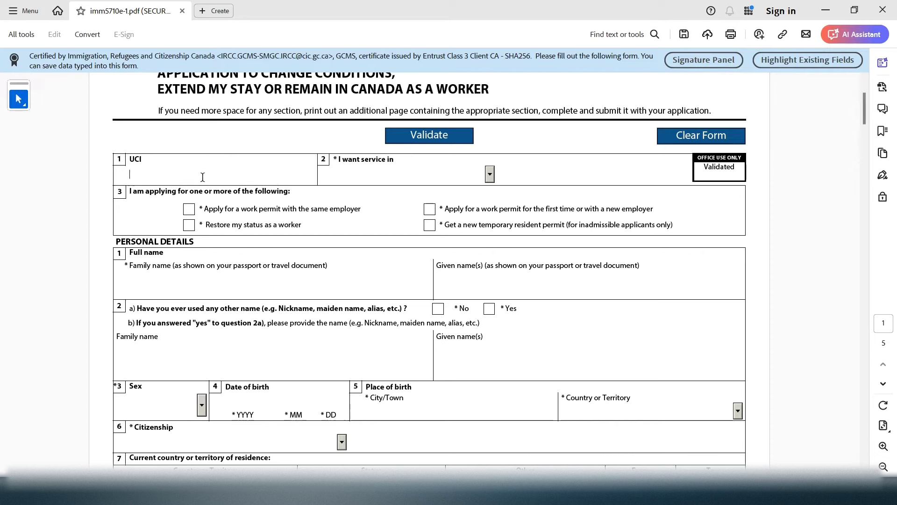
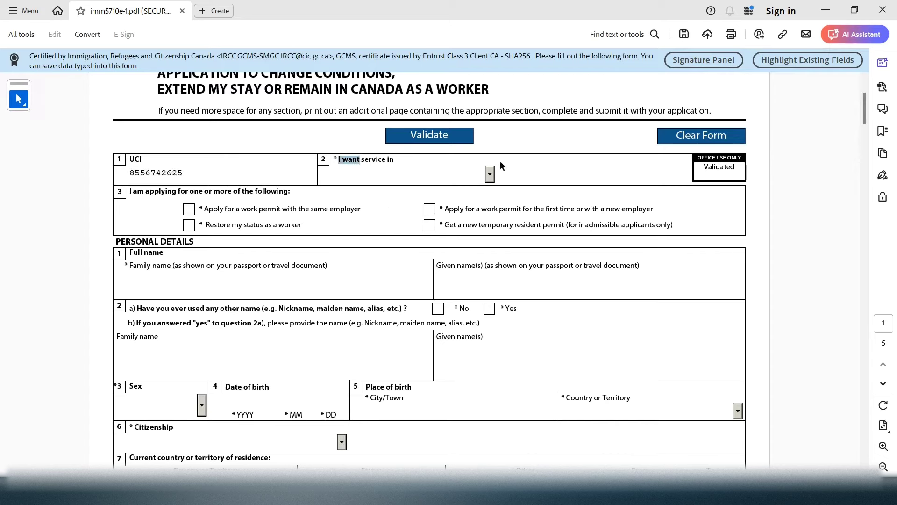
Request service in English and tick the first-time or new-employer work permit option
left_click(484, 174)
left_click(489, 174)
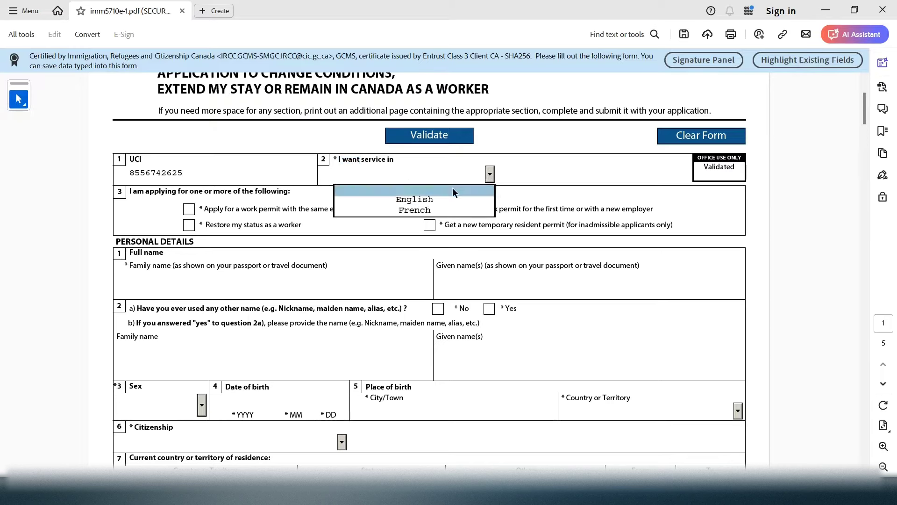
left_click(441, 196)
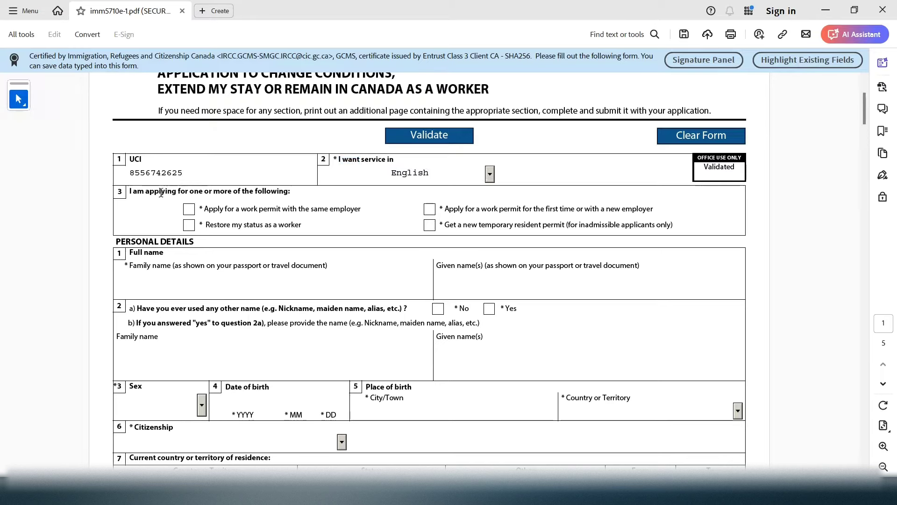
left_click_drag(145, 191, 292, 191)
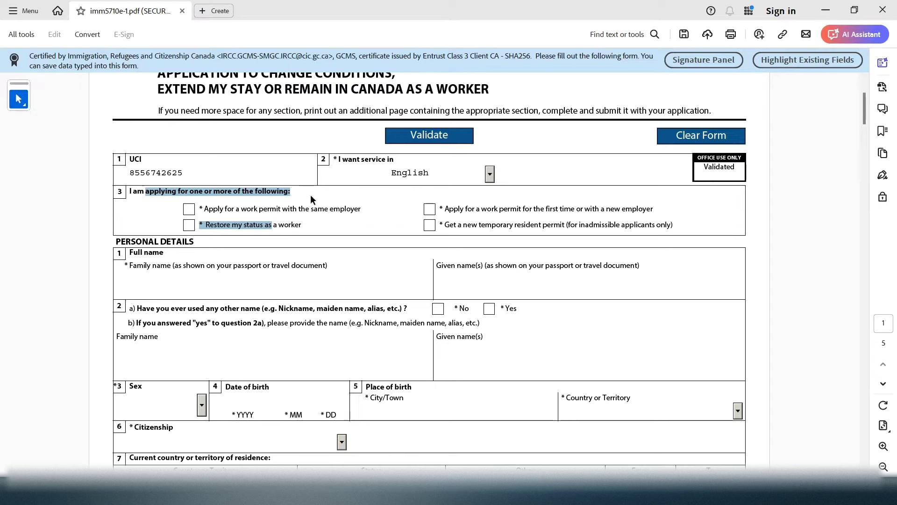
left_click(430, 210)
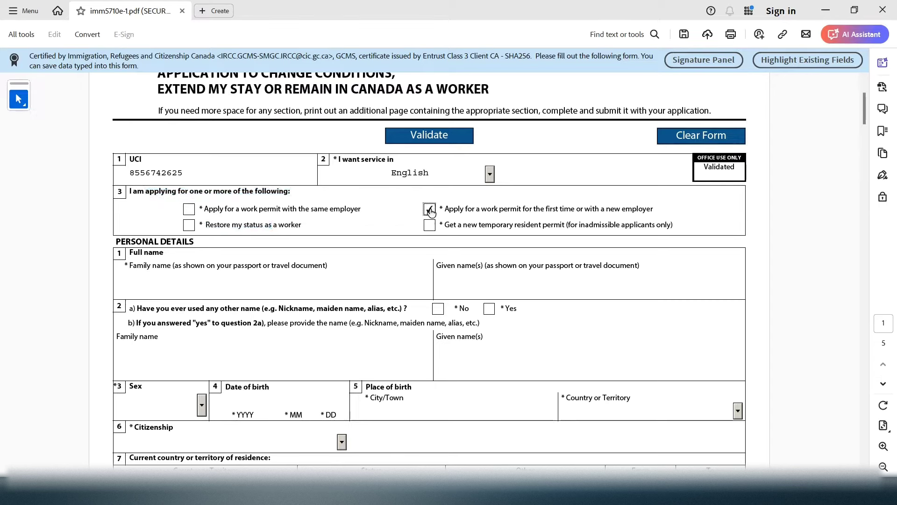
left_click_drag(458, 210, 651, 209)
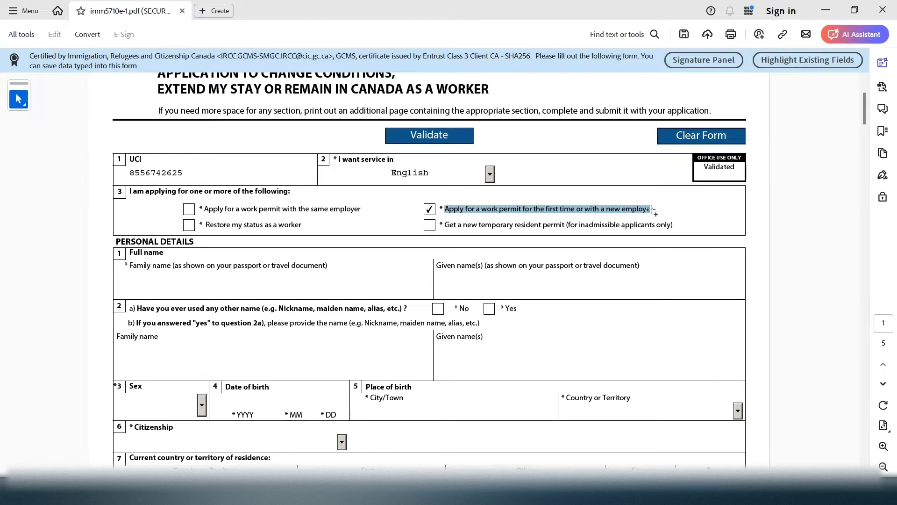
left_click_drag(864, 110, 862, 135)
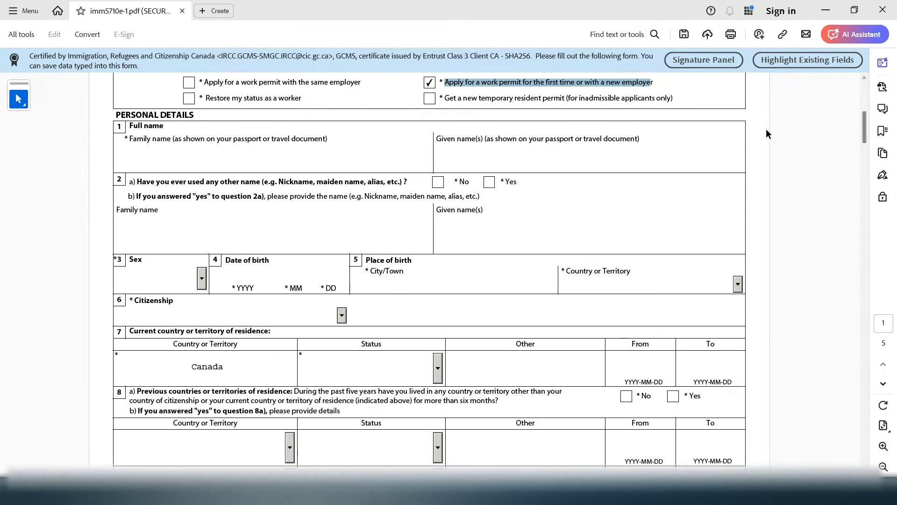
Enter the applicant's family and given names in the Full name fields
left_click_drag(132, 119, 195, 108)
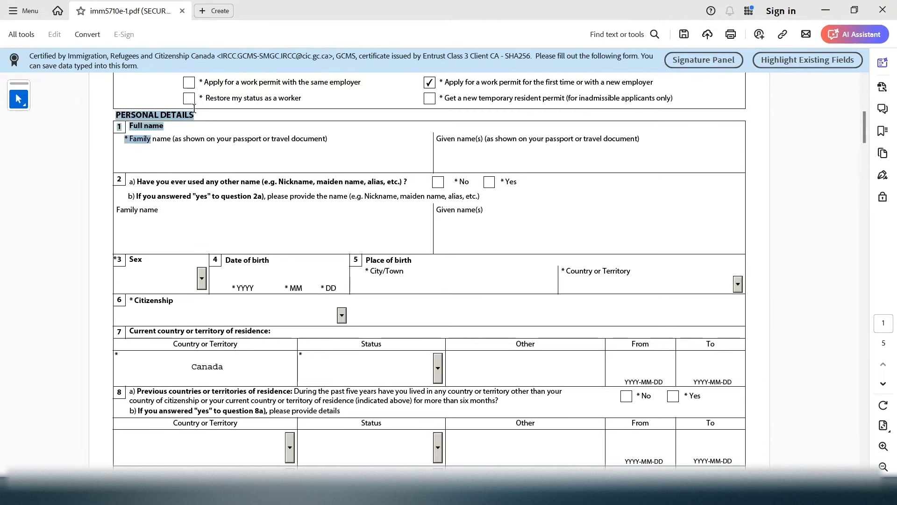
left_click(181, 149)
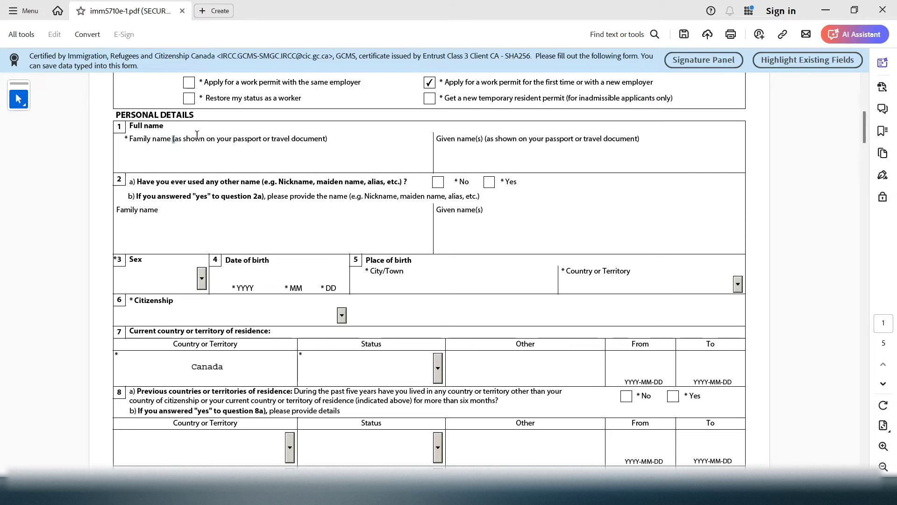
left_click_drag(231, 142, 190, 150)
left_click(181, 162)
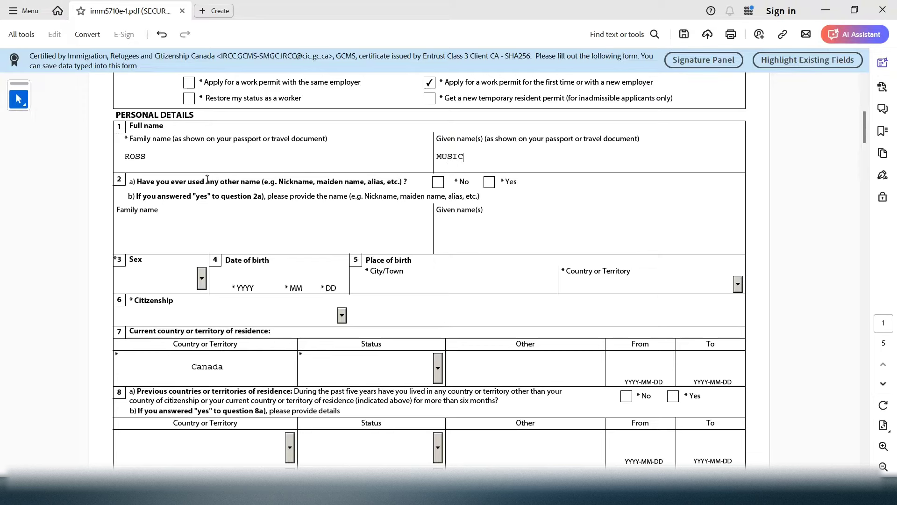
Answer No to question 2a about having used any other name
left_click_drag(316, 183, 249, 182)
left_click(438, 182)
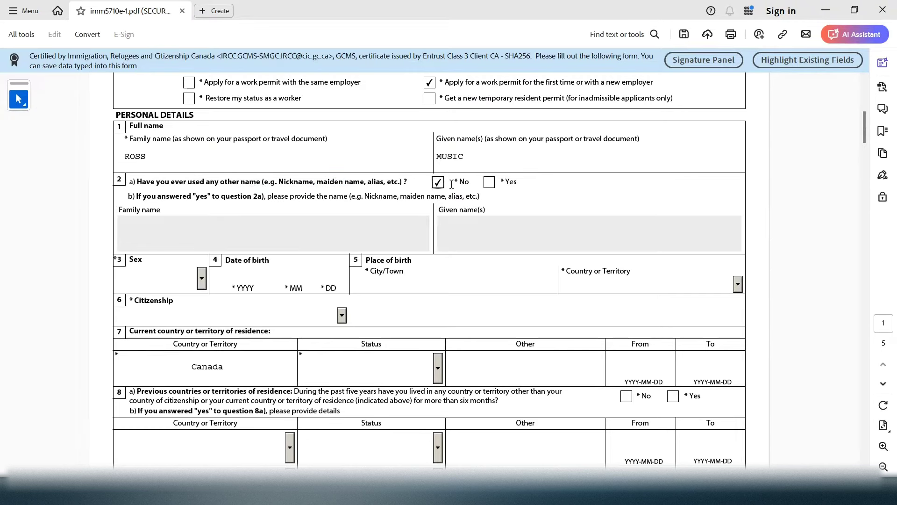
left_click(388, 223)
left_click(490, 183)
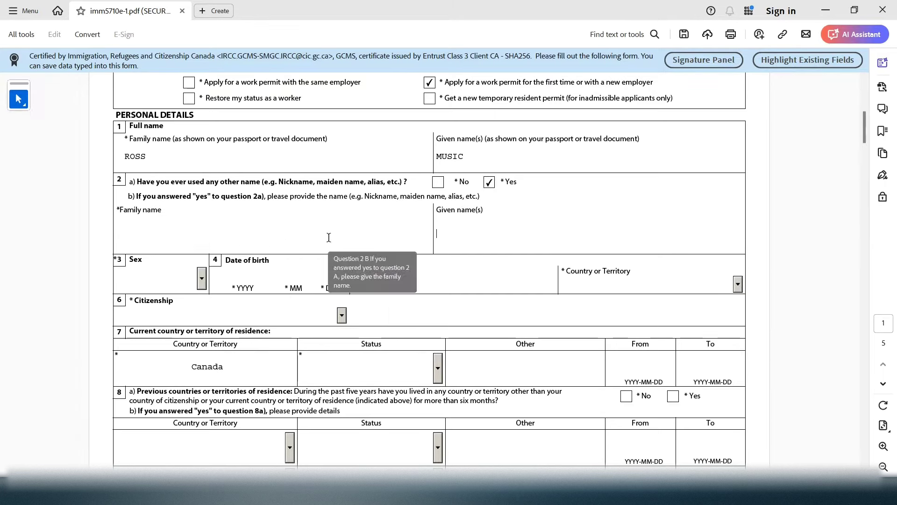
left_click(439, 183)
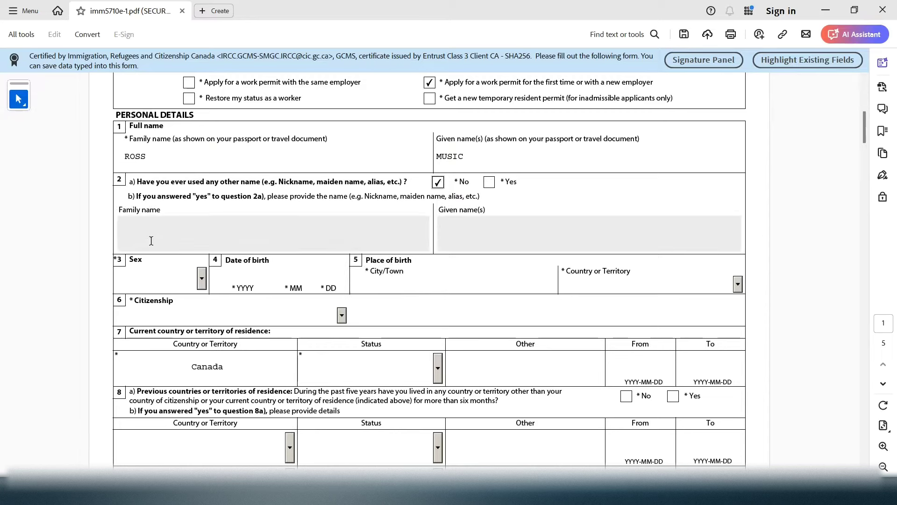
Set sex to F Female and enter the applicant's date and city of birth
left_click(202, 286)
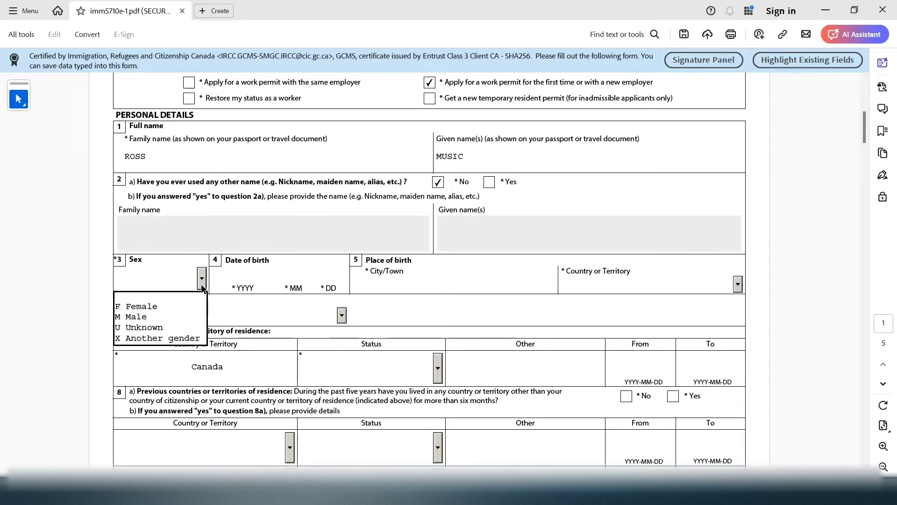
left_click(167, 306)
left_click(236, 279)
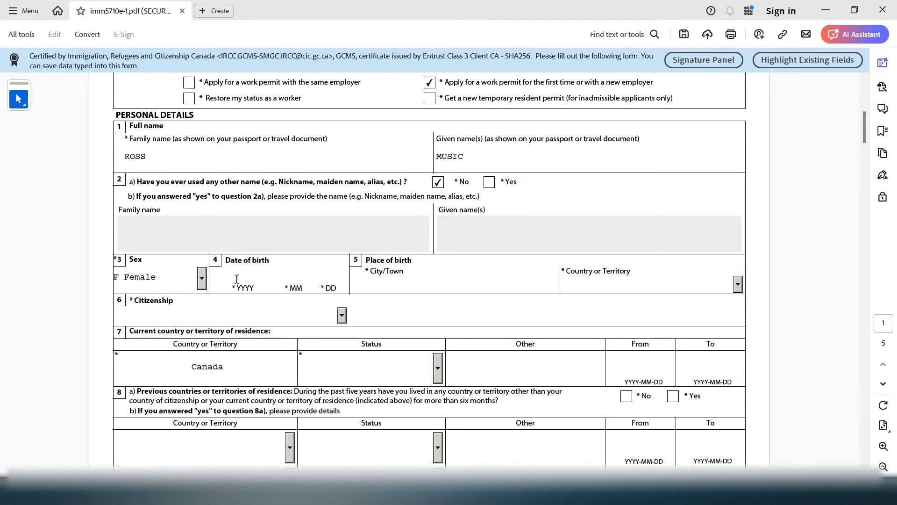
type("1997")
type("0")
type("ISTABUL")
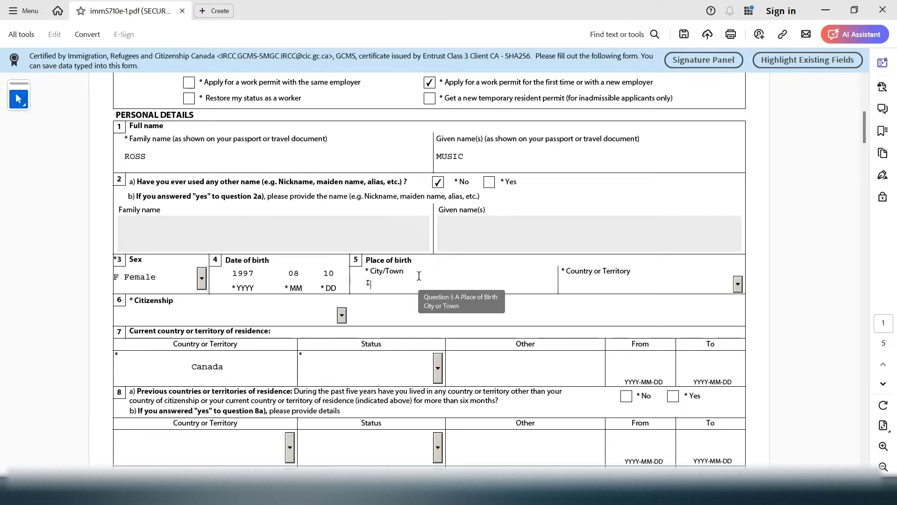
Select Turkey as both the country of birth and the citizenship
left_click(618, 286)
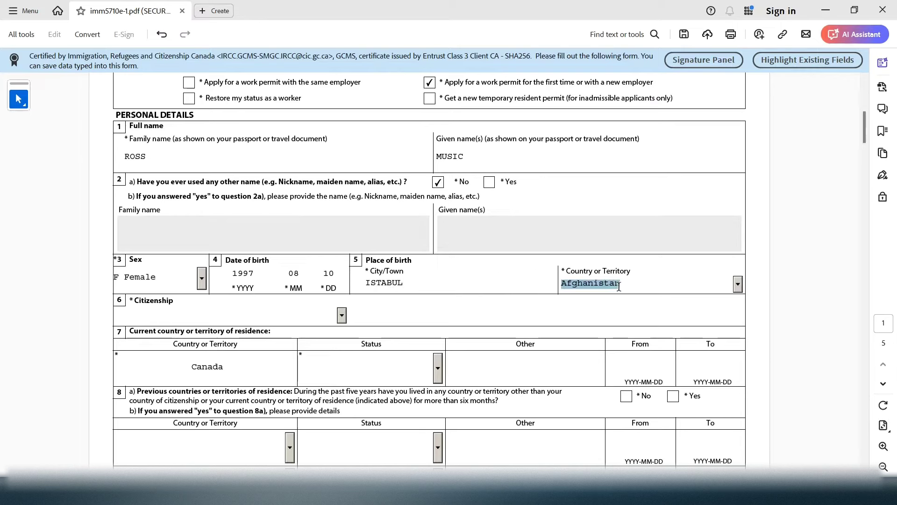
key("t")
left_click(737, 289)
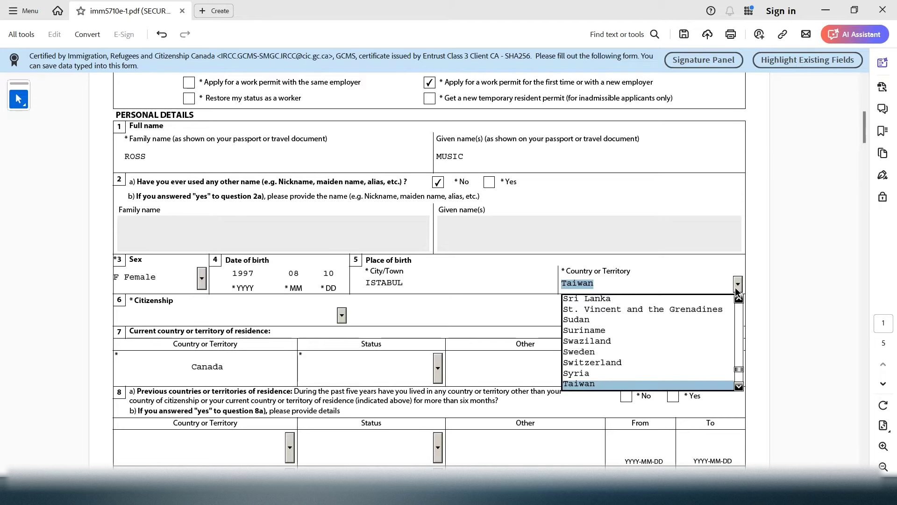
left_click_drag(741, 389, 740, 391)
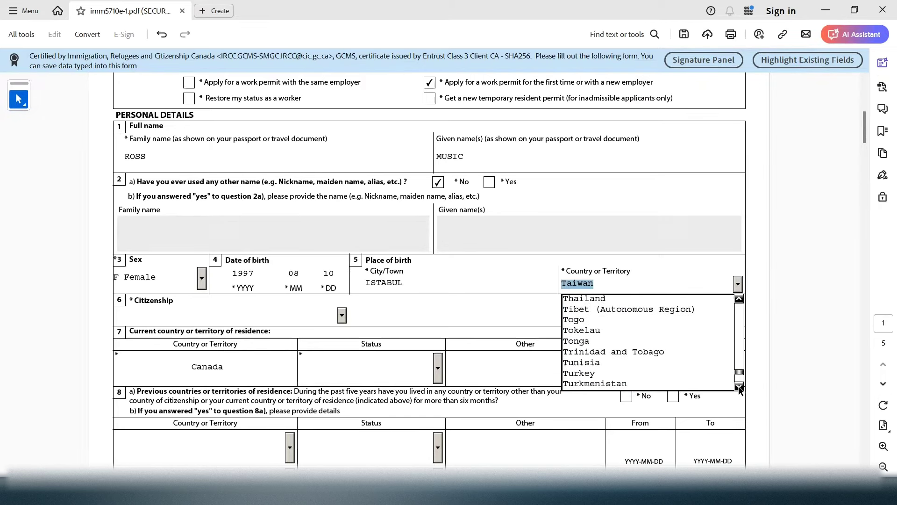
left_click(669, 375)
left_click(156, 320)
left_click(341, 316)
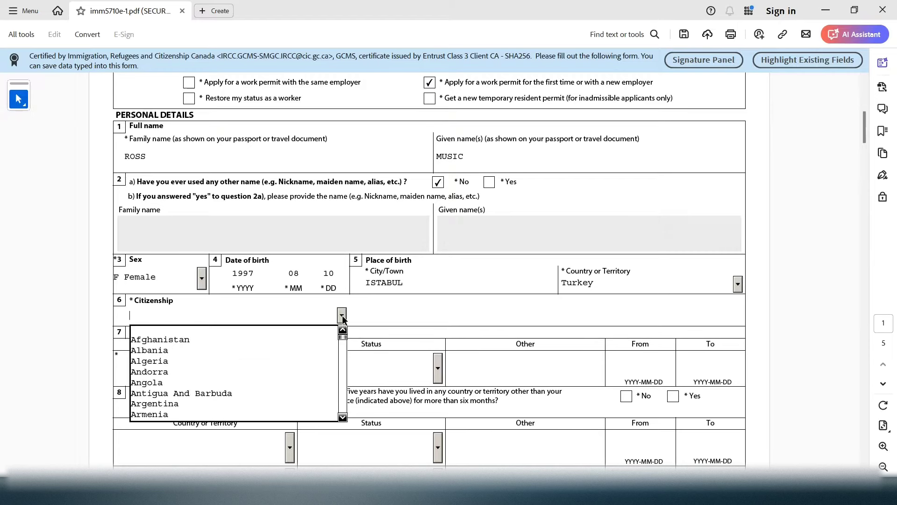
left_click_drag(345, 421, 343, 418)
key("t")
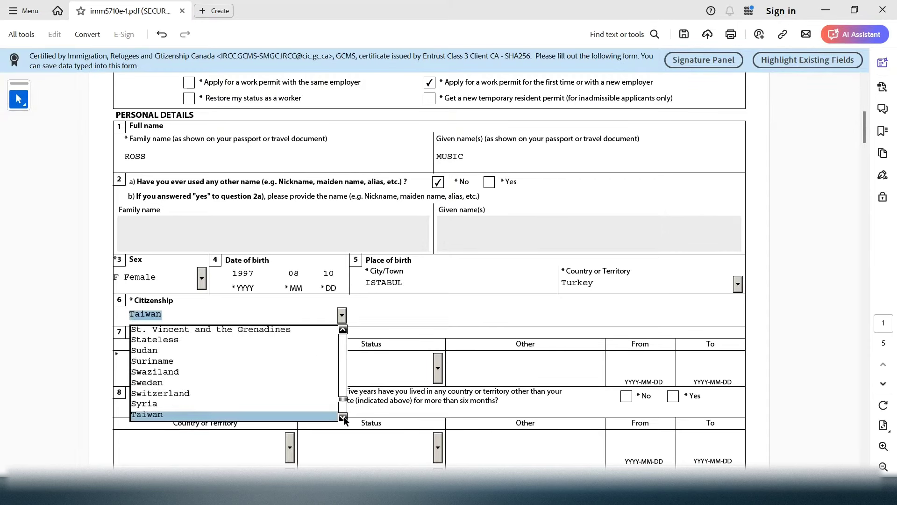
key("Down")
key("Down")
key("Down")
key("Down")
key("Down")
key("Down")
key("Down")
key("Down")
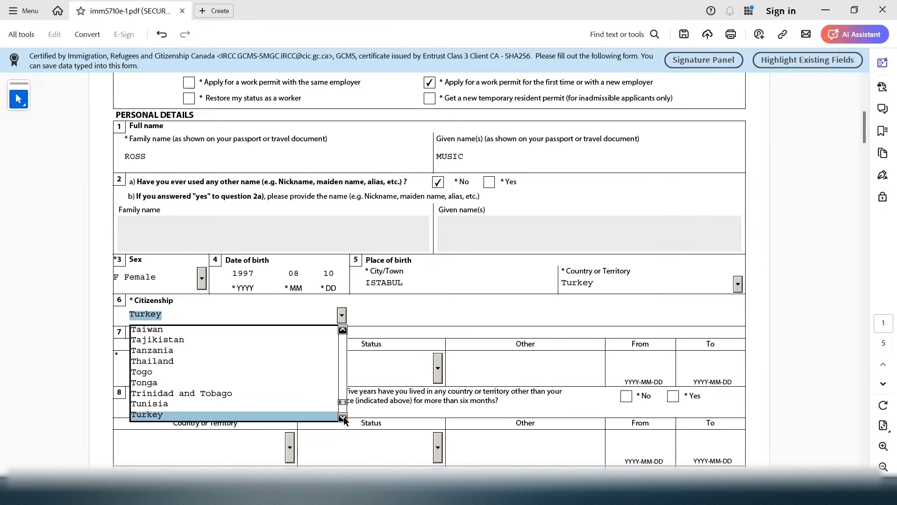
key("Return")
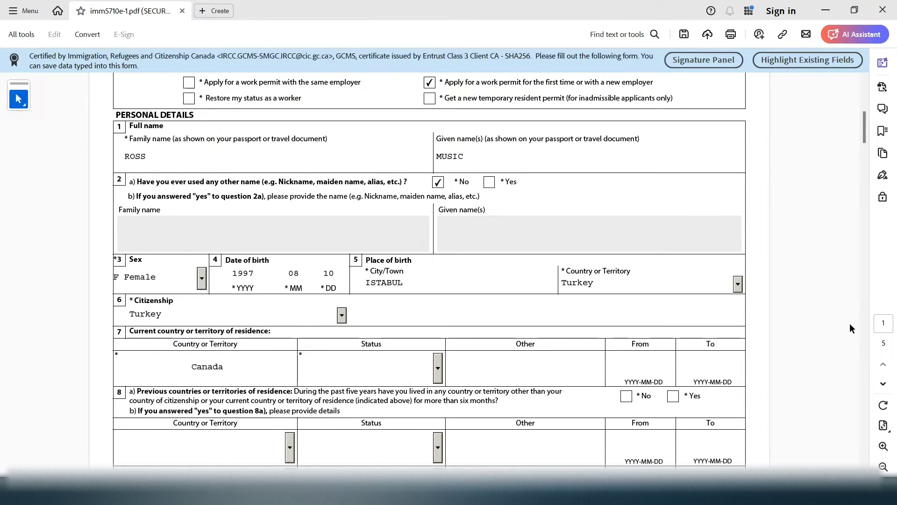
left_click_drag(867, 140, 864, 167)
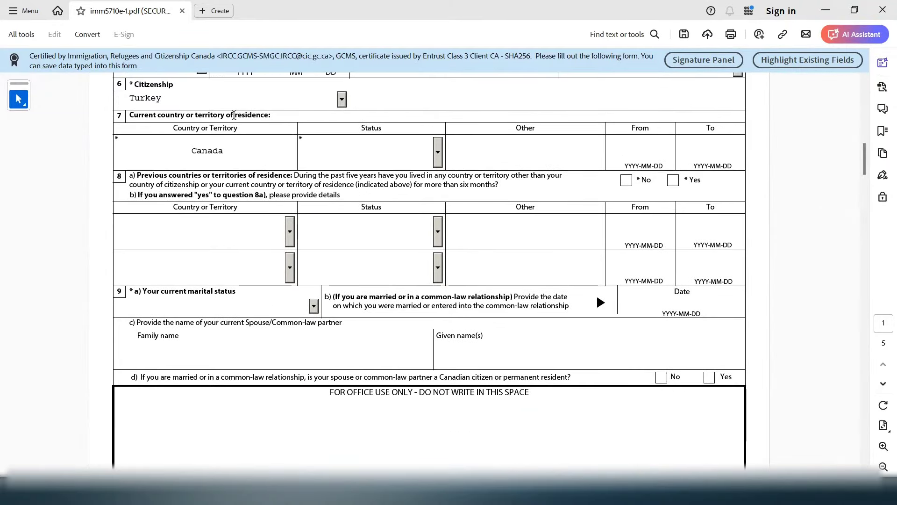
Set the current Canadian residence status to Student
left_click_drag(185, 113, 385, 150)
left_click(386, 150)
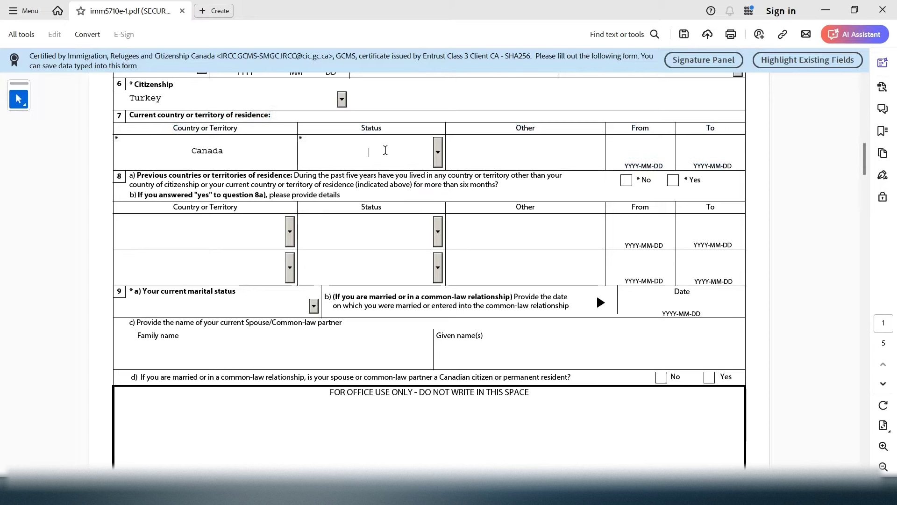
left_click(438, 158)
left_click(379, 227)
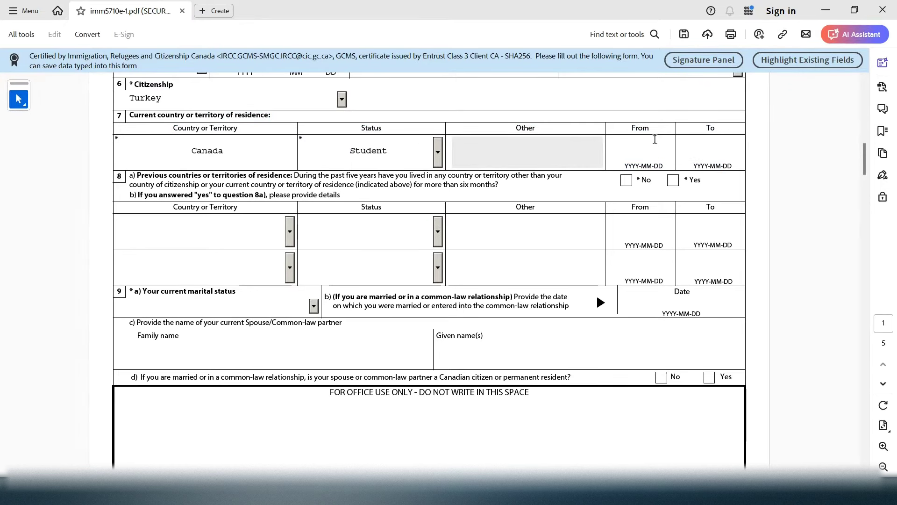
left_click_drag(656, 132, 637, 135)
left_click(635, 147)
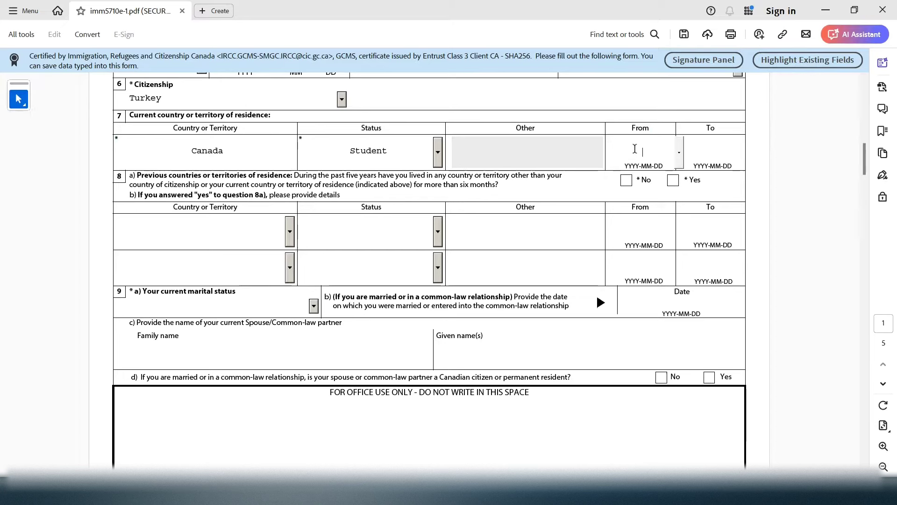
left_click_drag(651, 130, 633, 127)
Enter 2020-08-15 as the From date of residence in Canada
left_click(642, 145)
type("2020-")
left_click_drag(664, 154, 626, 151)
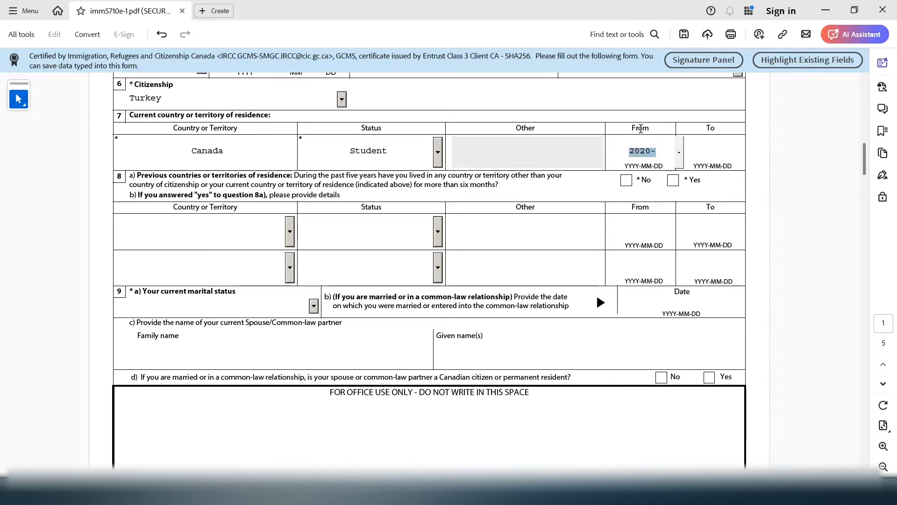
left_click(663, 152)
type("08-16")
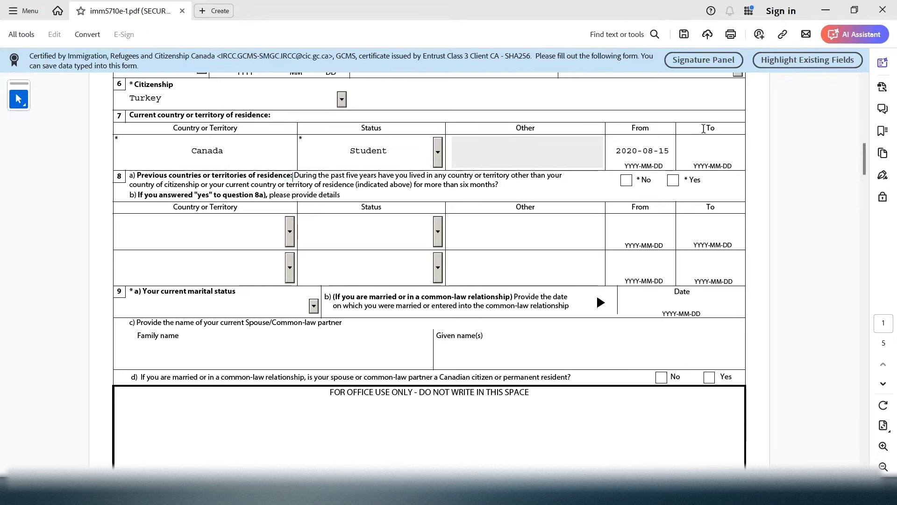
key("shift+Tab")
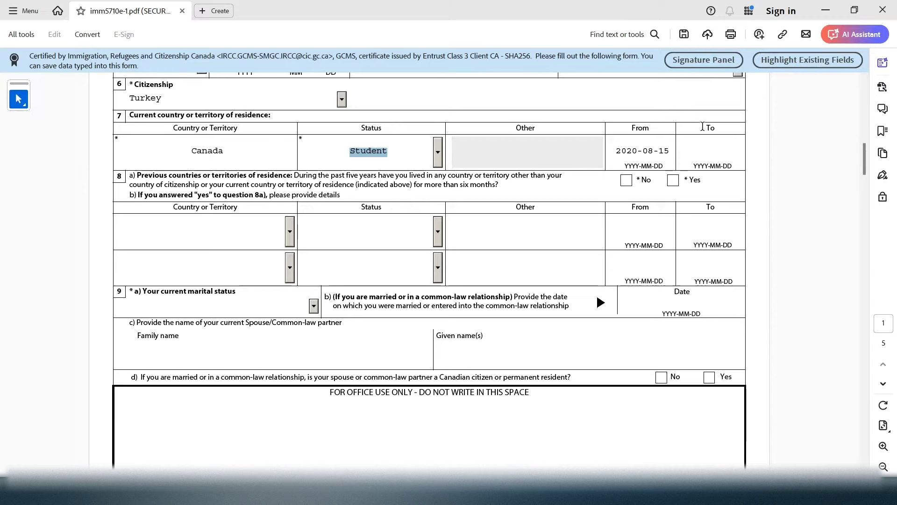
Enter 2024-08-31 as the To date of residence in Canada
left_click(713, 154)
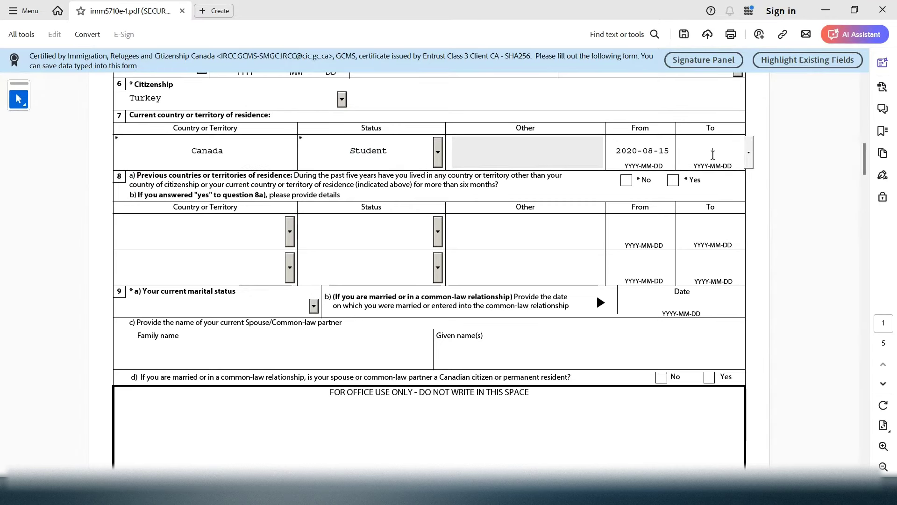
left_click_drag(633, 132, 650, 135)
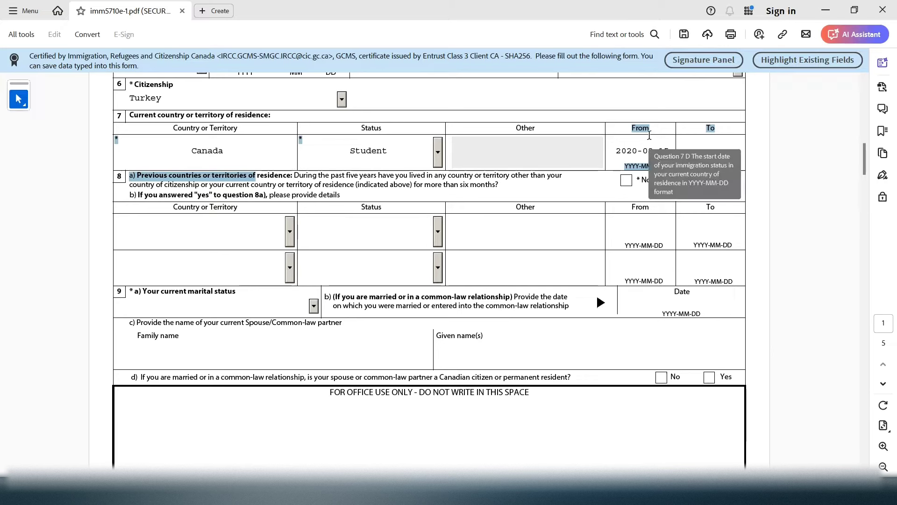
left_click(715, 140)
left_click_drag(733, 128, 715, 151)
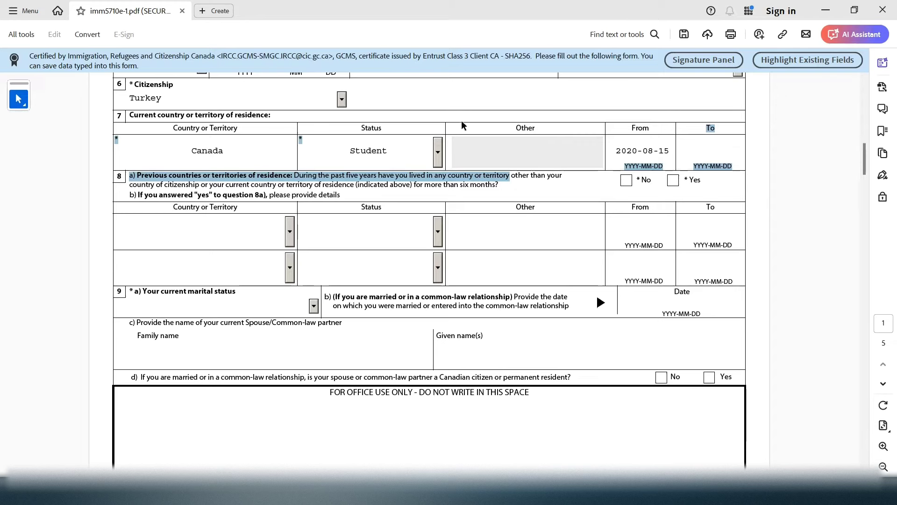
left_click(381, 148)
left_click(724, 144)
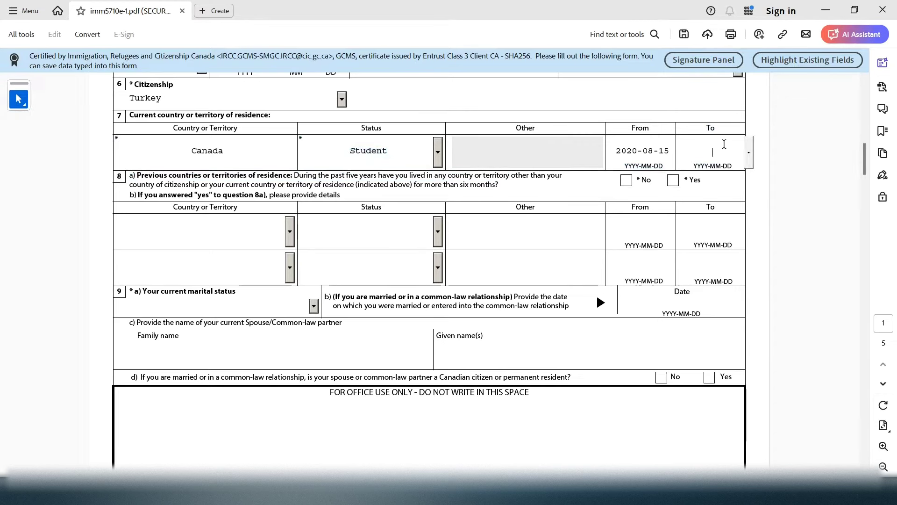
type("2024-083")
type("-31")
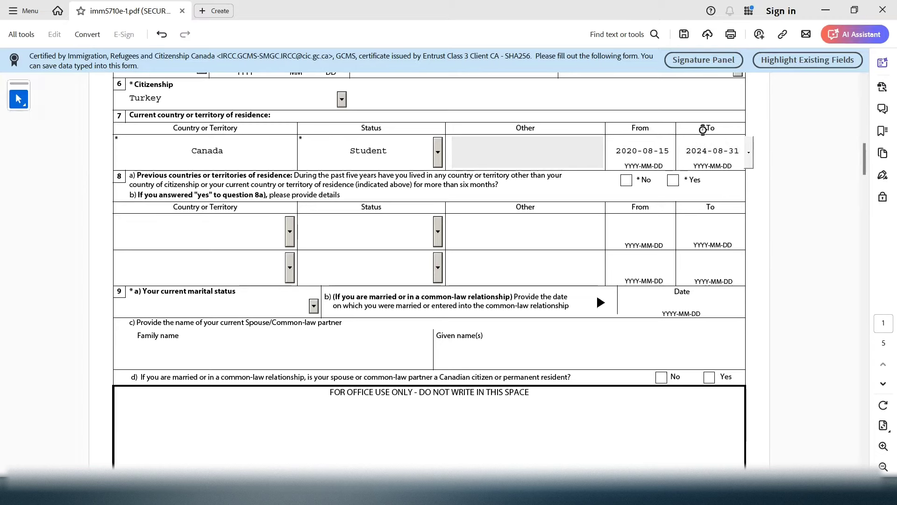
left_click_drag(703, 130, 719, 179)
left_click(736, 156)
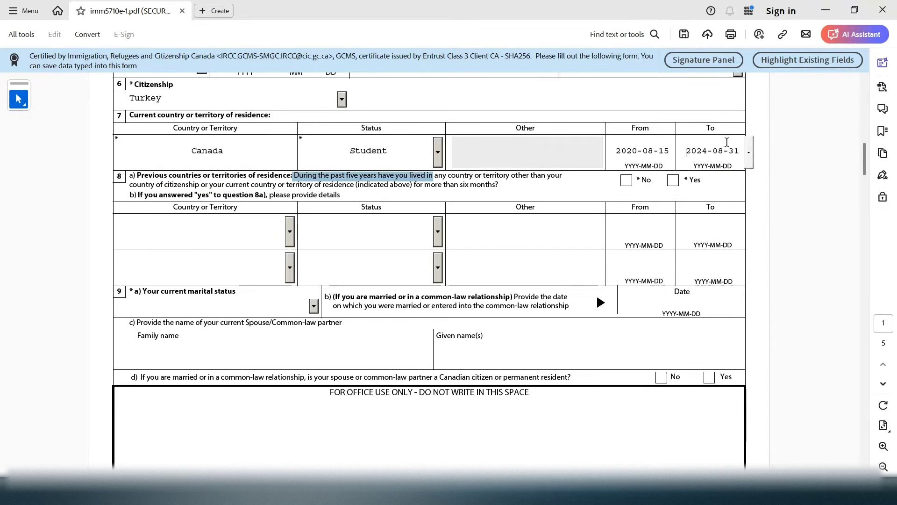
double_click(740, 152)
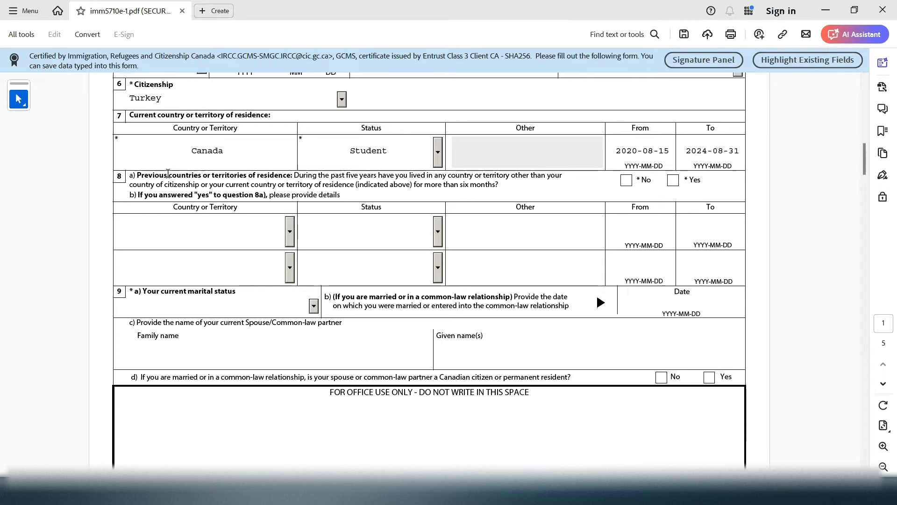
Answer No to question 8a about living in other countries for six months or more
left_click_drag(200, 184, 414, 185)
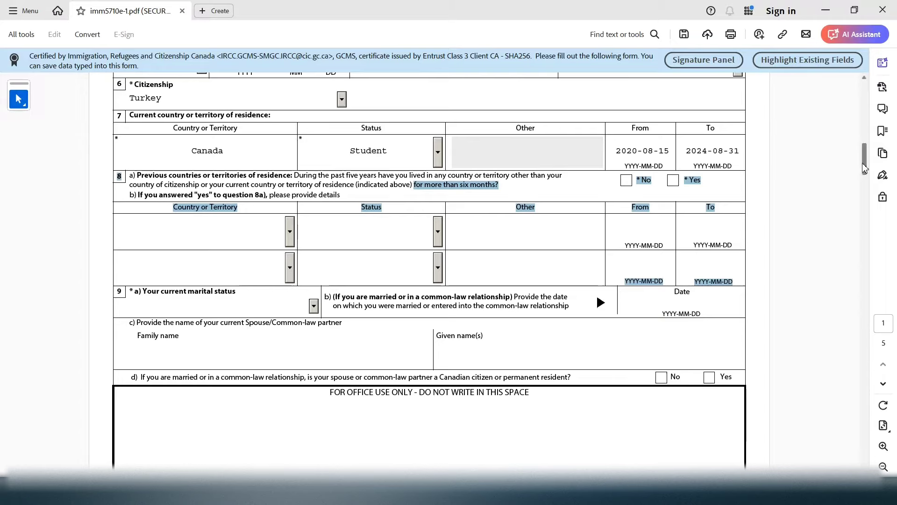
left_click_drag(862, 163, 869, 155)
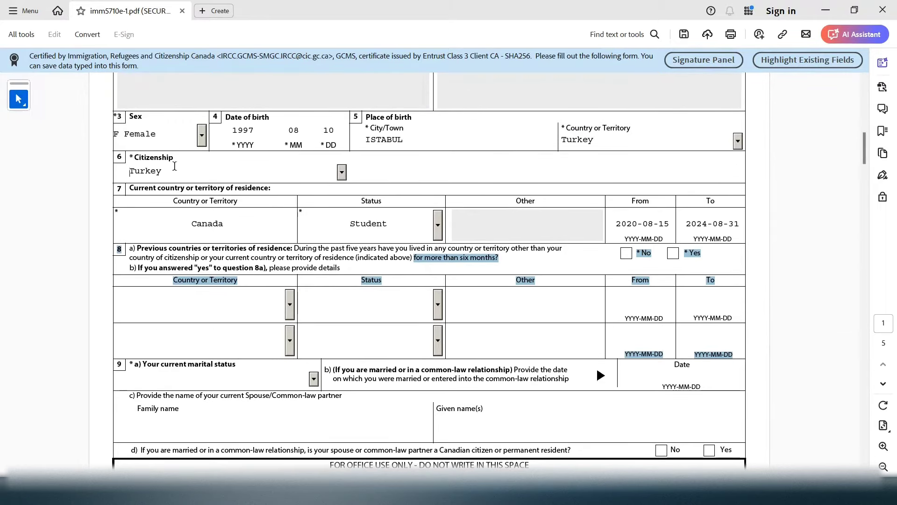
left_click(136, 168)
left_click(615, 139)
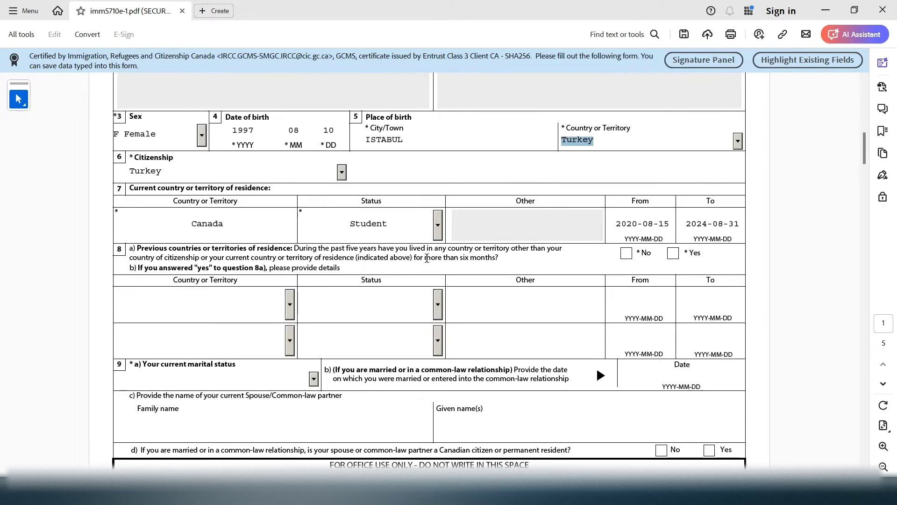
left_click_drag(424, 257, 497, 259)
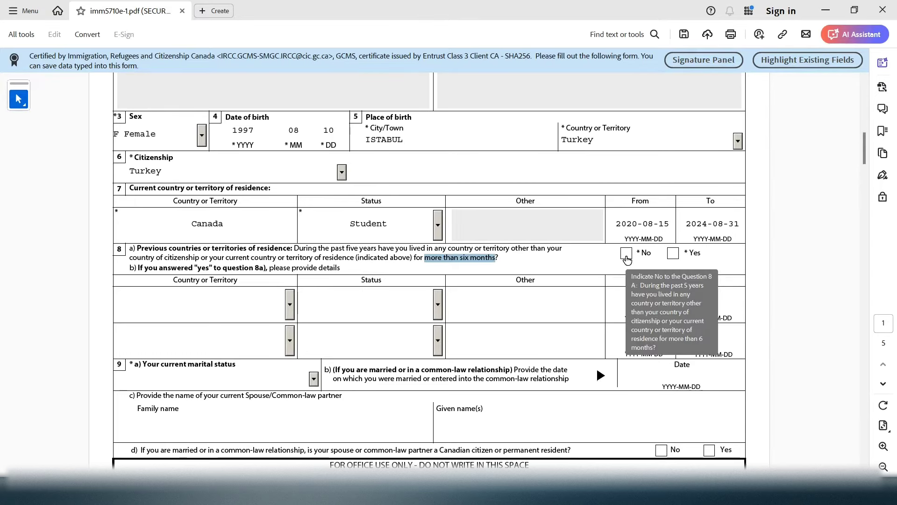
left_click(627, 256)
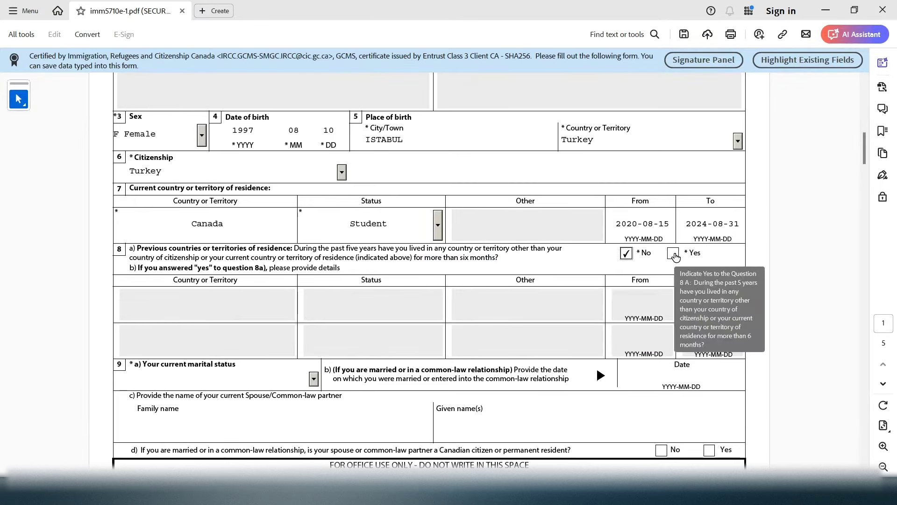
Briefly switch 8a to Yes to inspect the 8b row and status choices, then revert to No
left_click(673, 255)
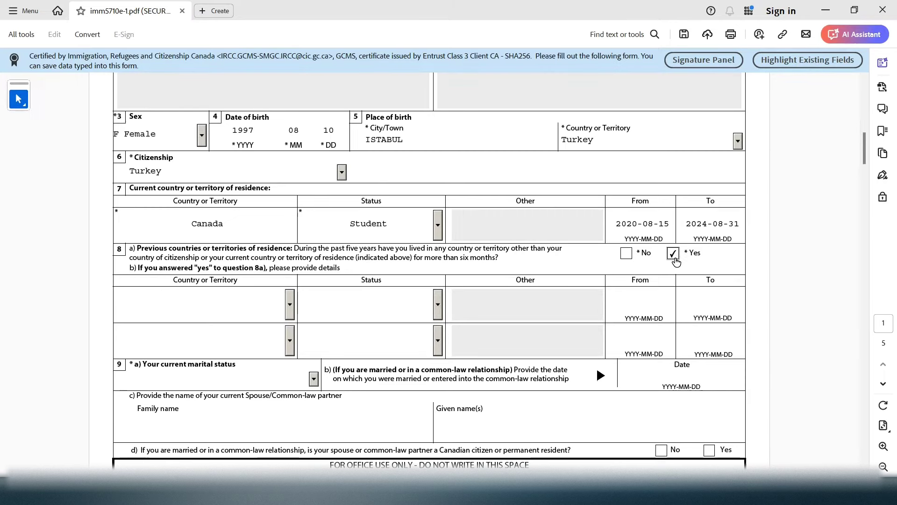
left_click(183, 300)
left_click(353, 311)
left_click(656, 309)
left_click(687, 311)
left_click(249, 293)
left_click(437, 308)
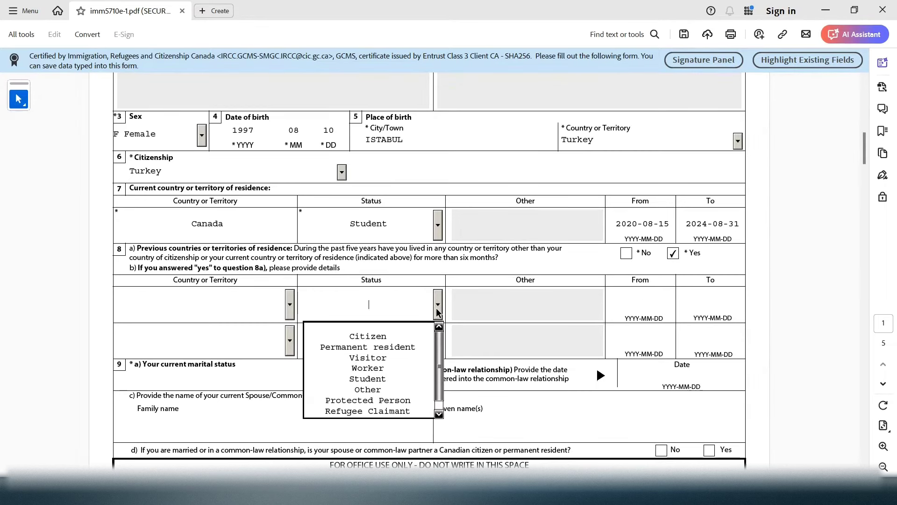
left_click(437, 308)
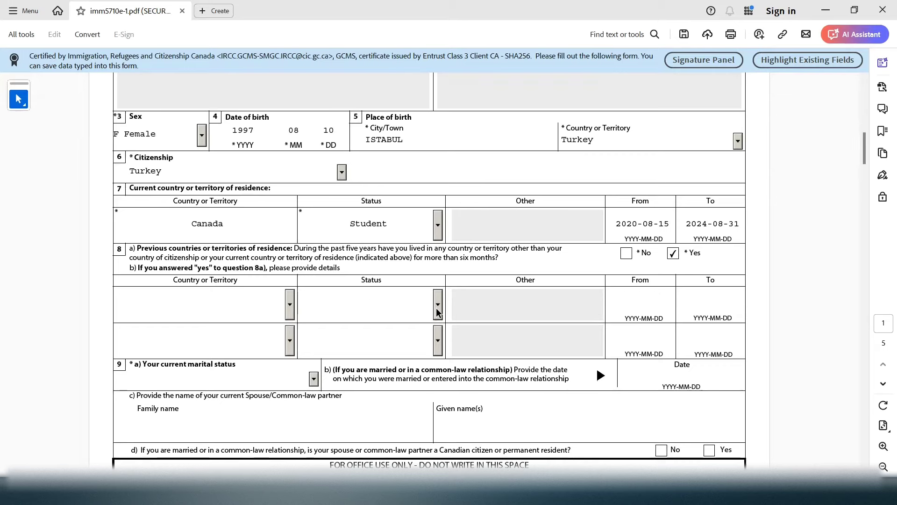
left_click(437, 308)
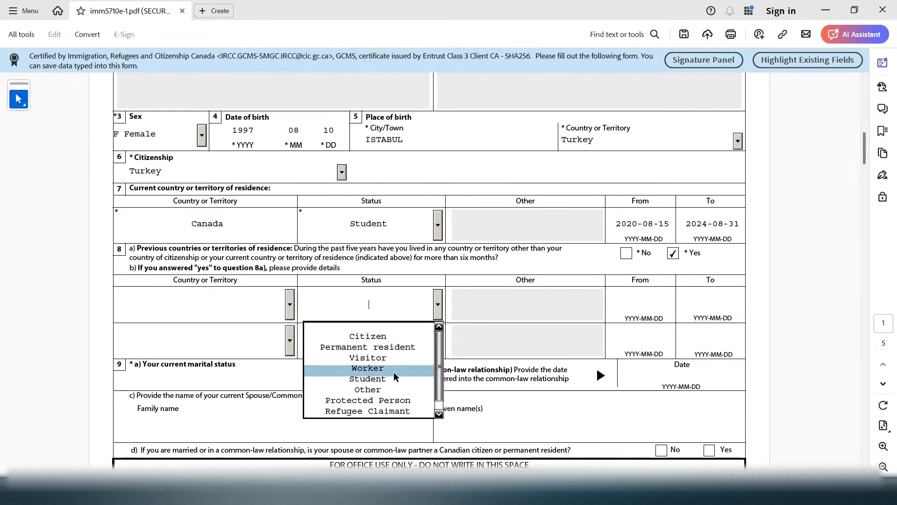
left_click(437, 306)
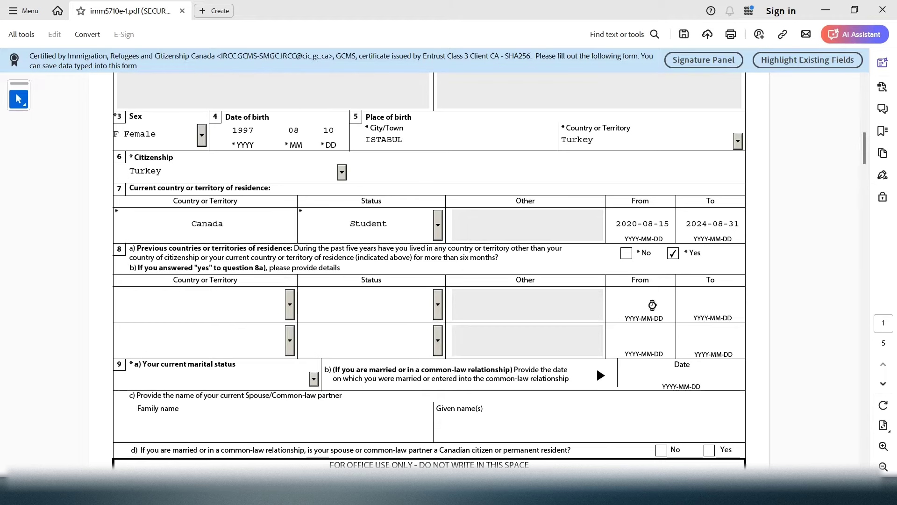
left_click(627, 253)
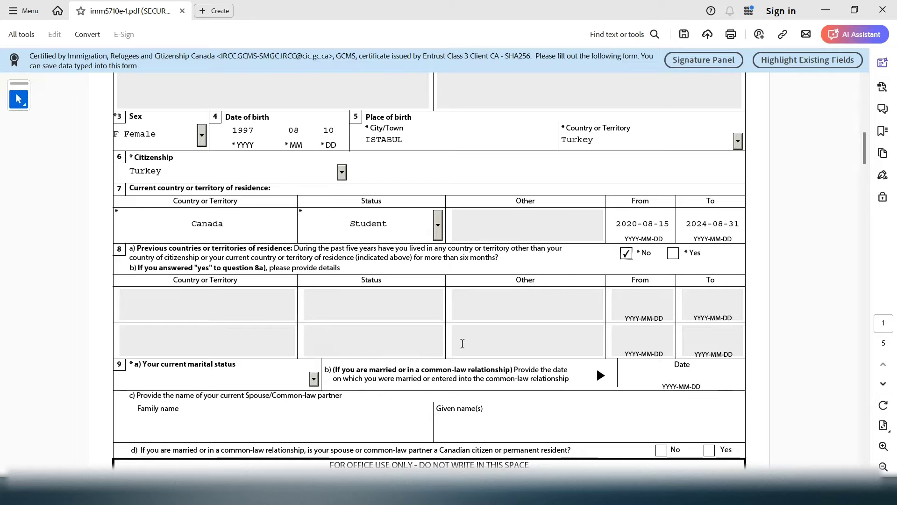
mouse_move(861, 147)
left_mouse_down()
mouse_move(859, 181)
mouse_move(860, 159)
left_mouse_up()
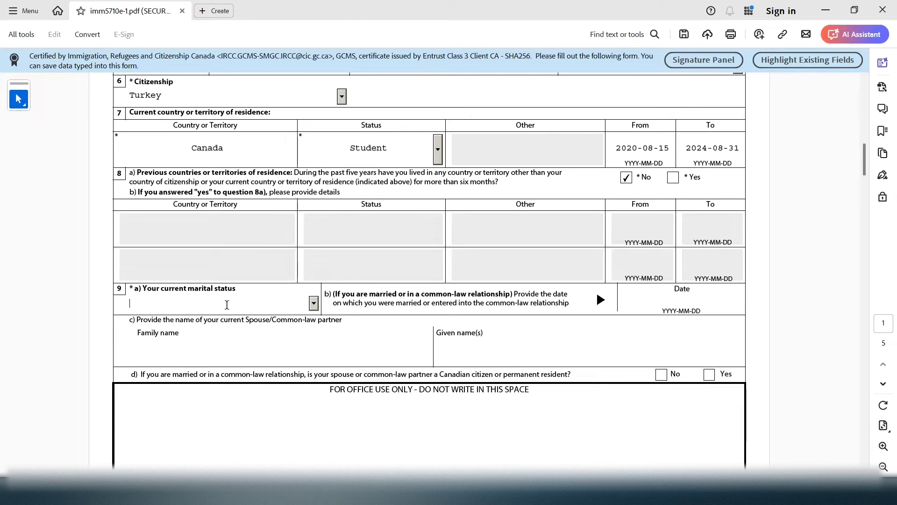
Set question 9a's marital status to Single, after briefly trying Married
left_click(314, 303)
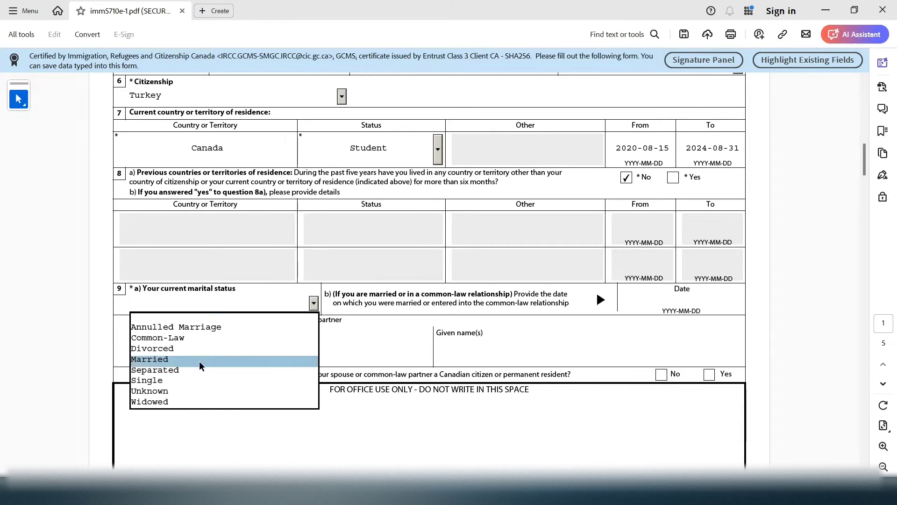
left_click(180, 383)
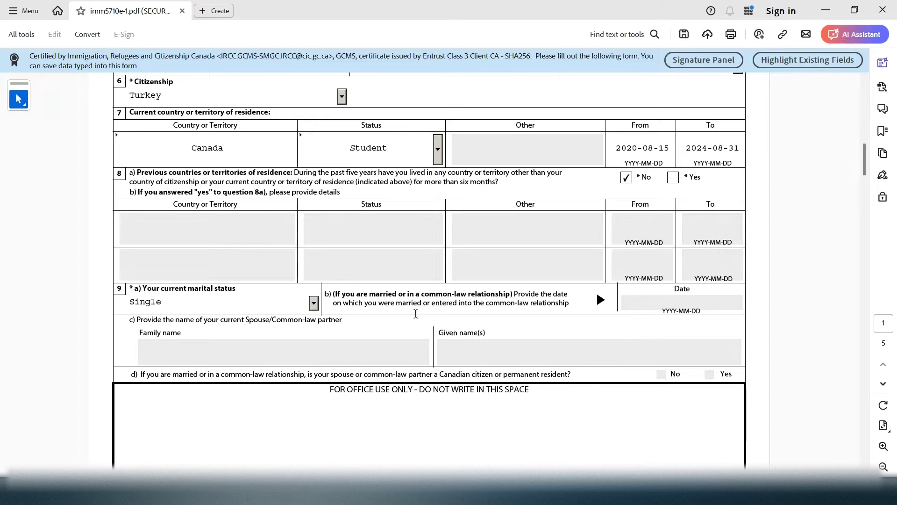
left_click_drag(326, 293, 285, 294)
left_click_drag(223, 326, 177, 321)
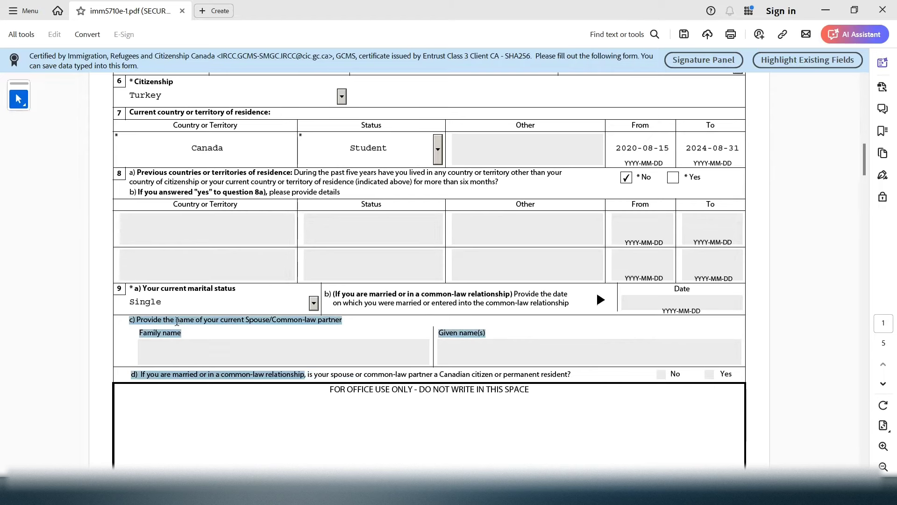
left_click(314, 303)
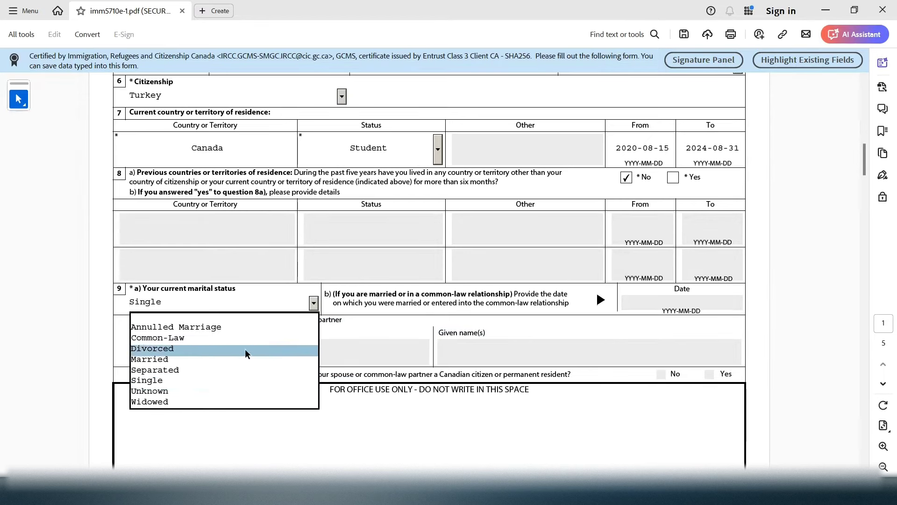
left_click(243, 361)
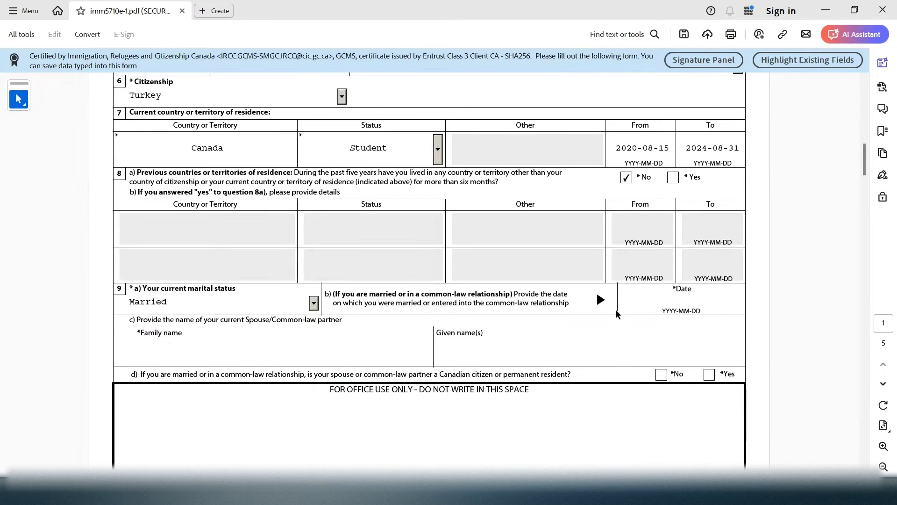
left_click(314, 306)
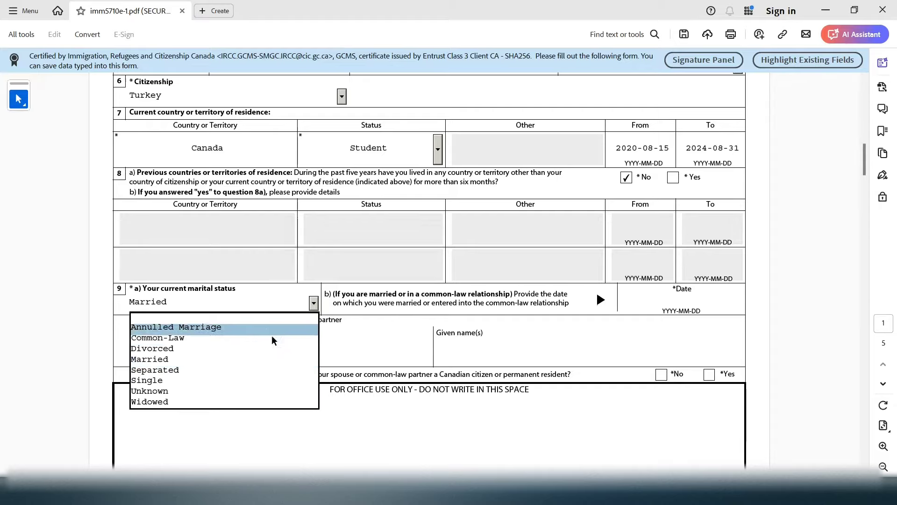
left_click(234, 379)
Scroll down toward page 2 of the form
mouse_move(865, 171)
left_mouse_down()
mouse_move(868, 246)
mouse_move(872, 167)
left_mouse_up()
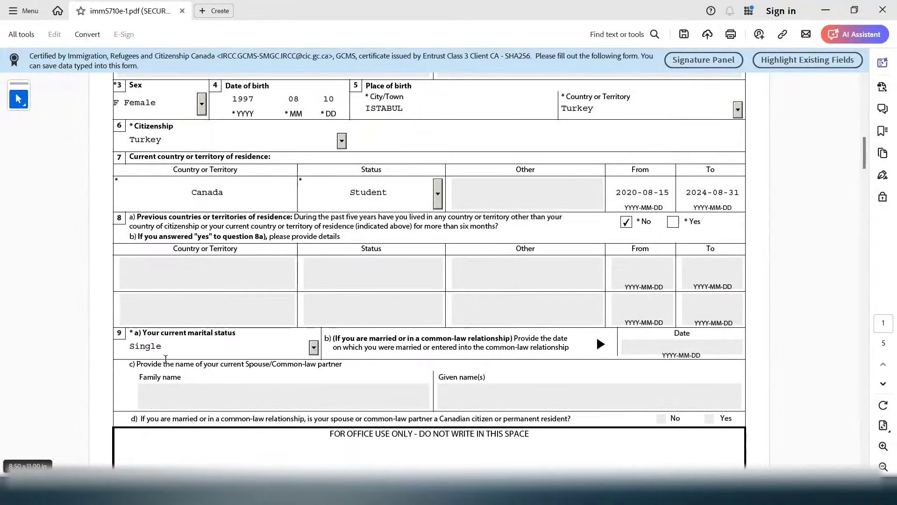
left_click_drag(234, 421, 163, 422)
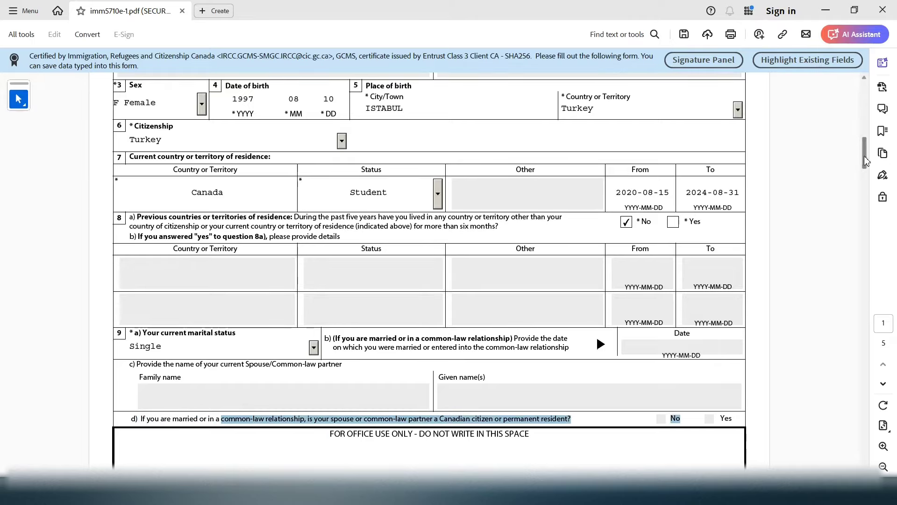
left_click_drag(866, 155, 860, 185)
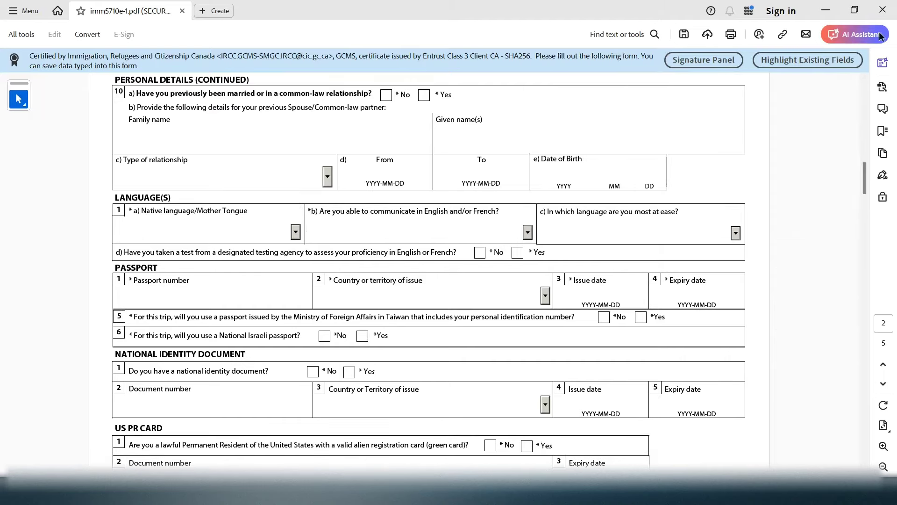
Bring page 2 into view and answer No to question 10a on previous marriage or common-law relationship
left_click(866, 79)
left_click(866, 79)
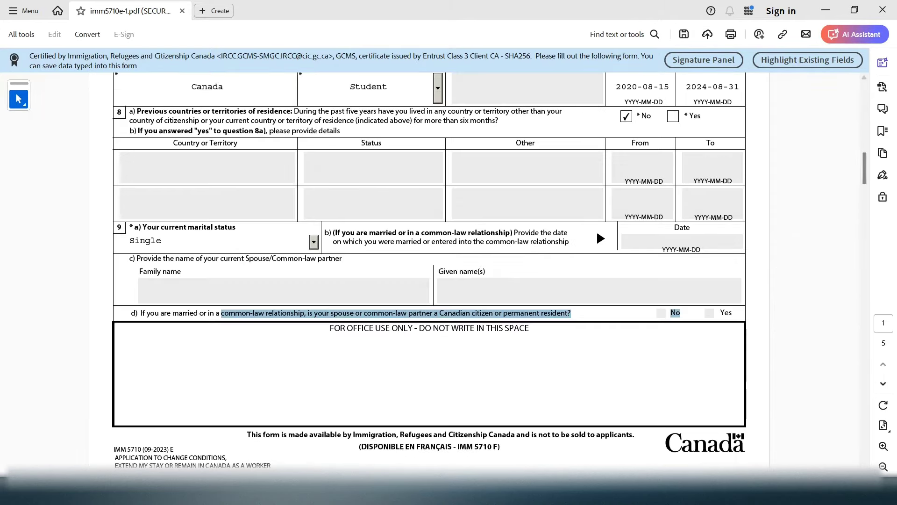
scroll(243, 150, "down", 5)
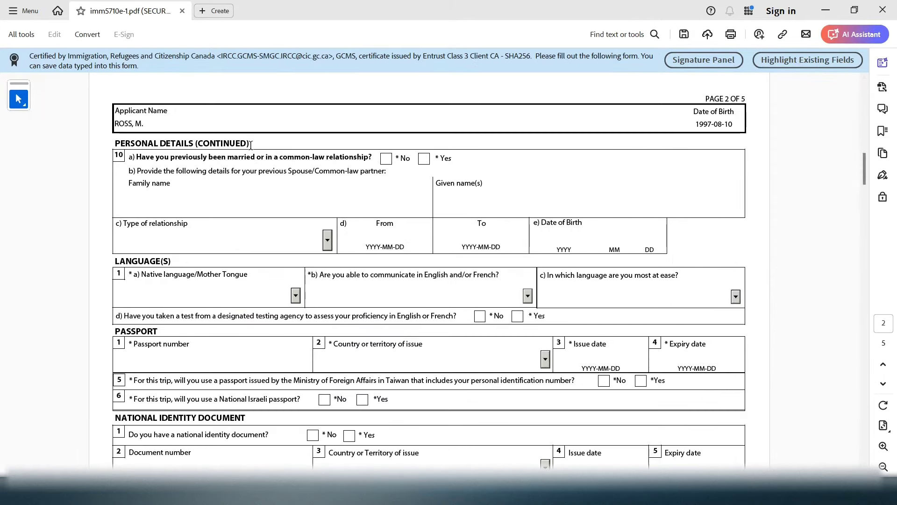
left_click_drag(251, 146, 367, 161)
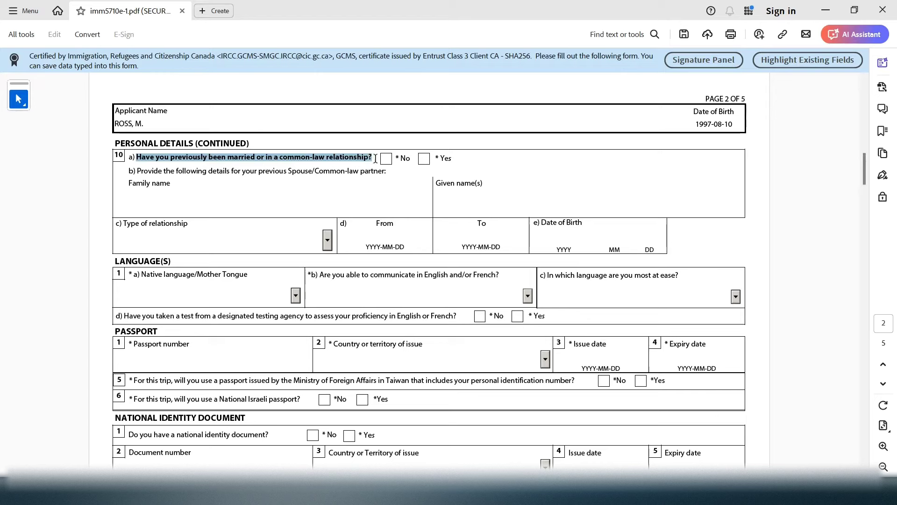
left_click(424, 159)
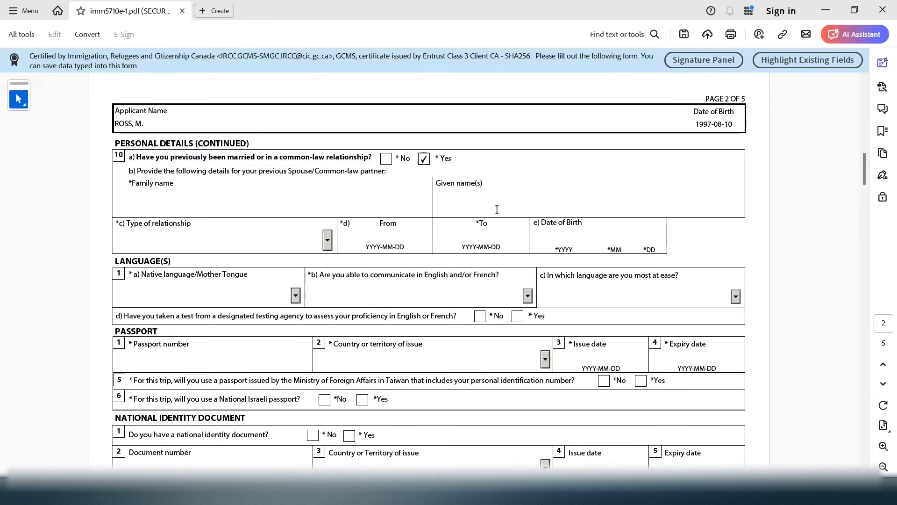
left_click(386, 158)
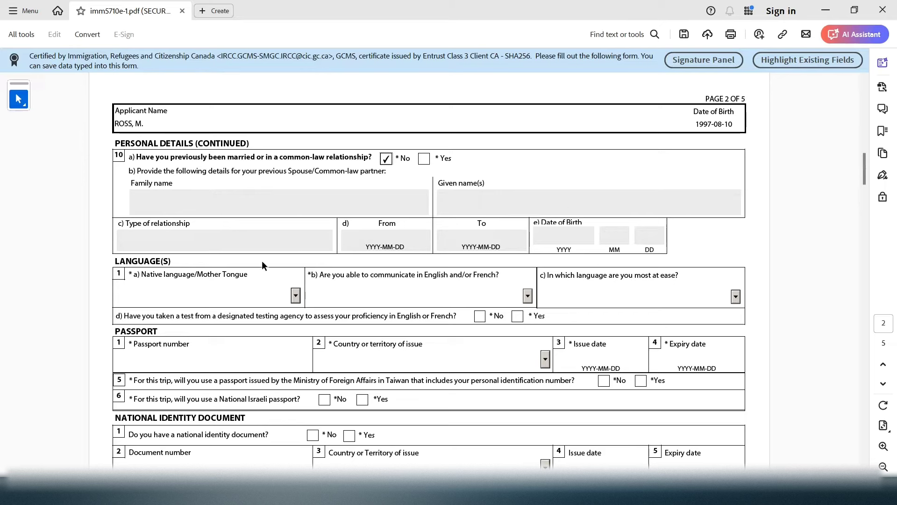
left_click_drag(194, 263, 129, 269)
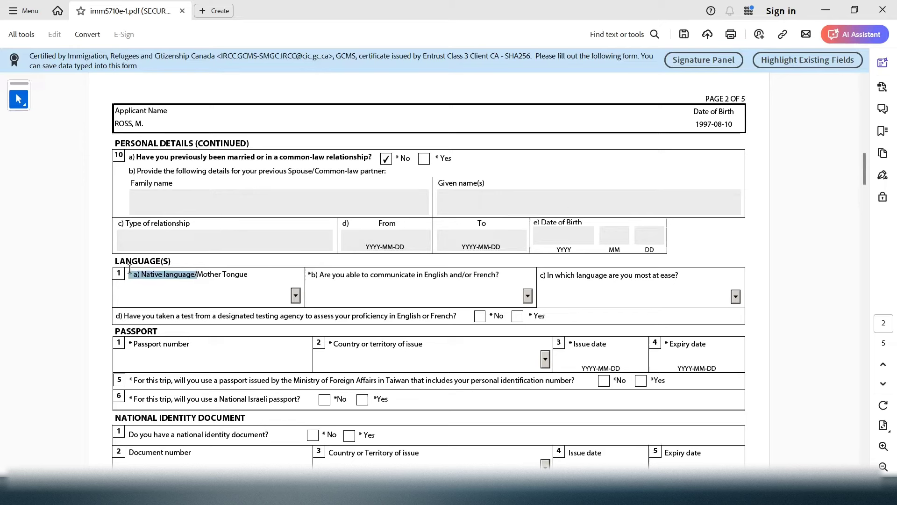
Choose Turkish as the native language
left_click(237, 294)
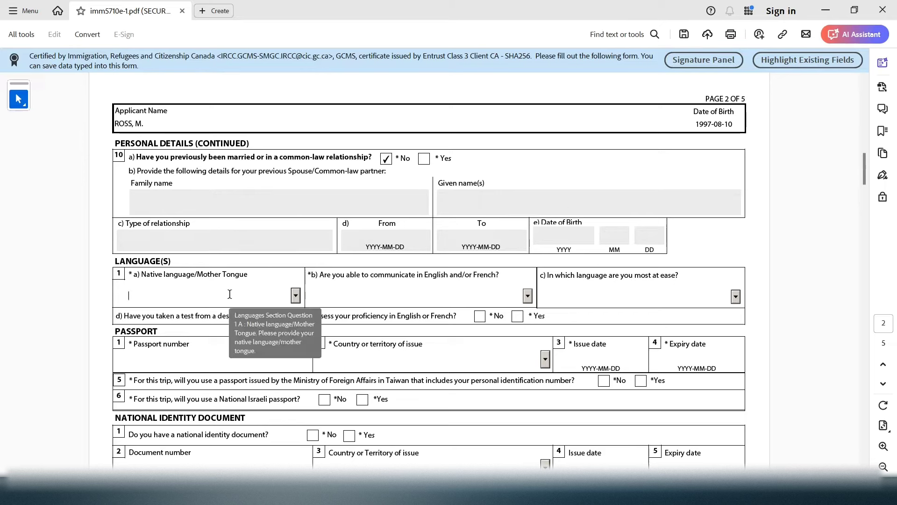
key("t")
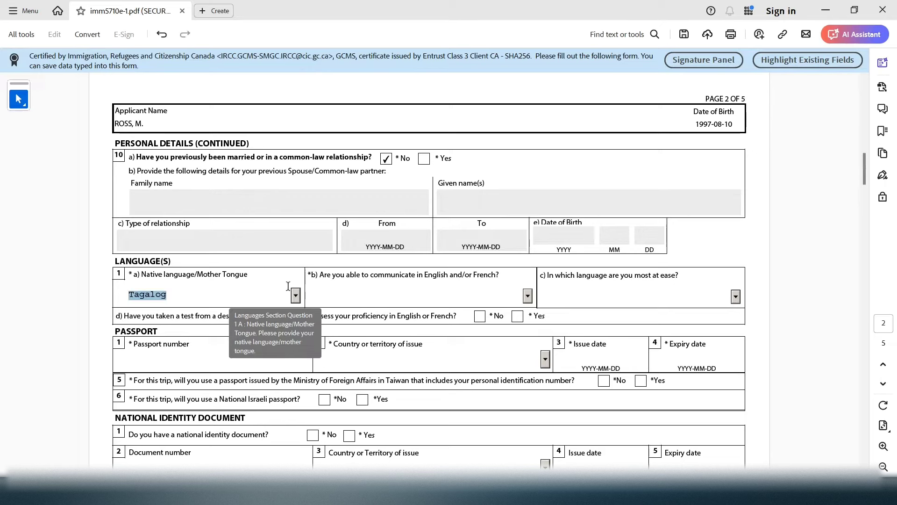
left_click(295, 295)
left_click(296, 397)
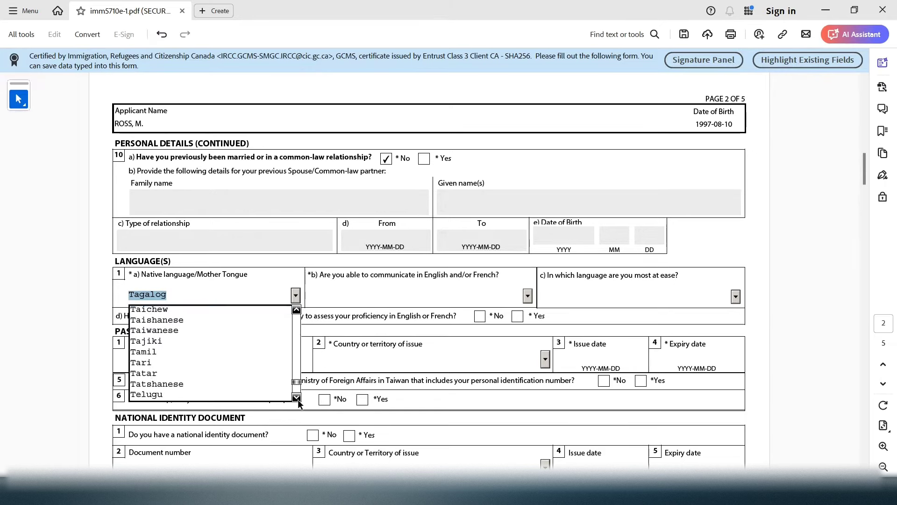
left_click(296, 397)
left_click(296, 397)
left_click(296, 397)
left_click(296, 397)
left_click(297, 397)
left_click(296, 397)
left_click(297, 397)
left_click(297, 398)
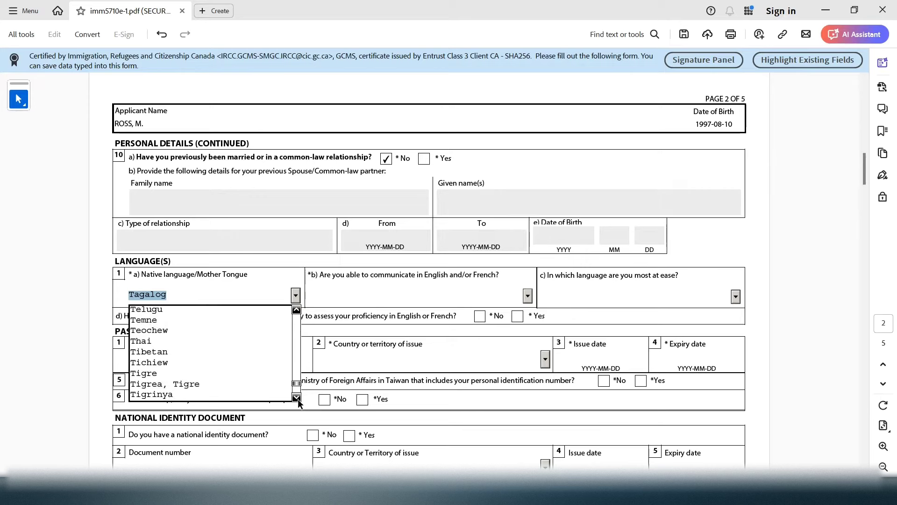
left_click(296, 397)
left_click(296, 398)
scroll(296, 397, "down", 6)
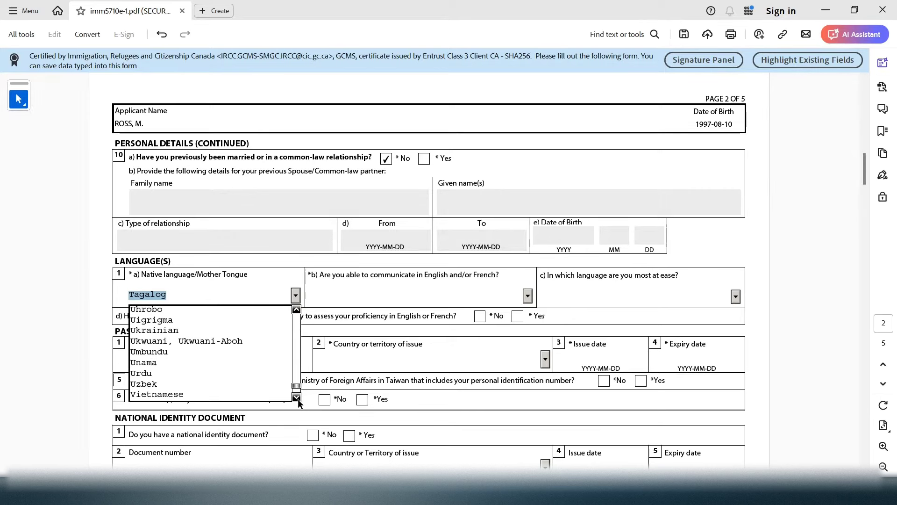
left_click(297, 310)
left_click(296, 309)
left_click(296, 309)
left_click(296, 309)
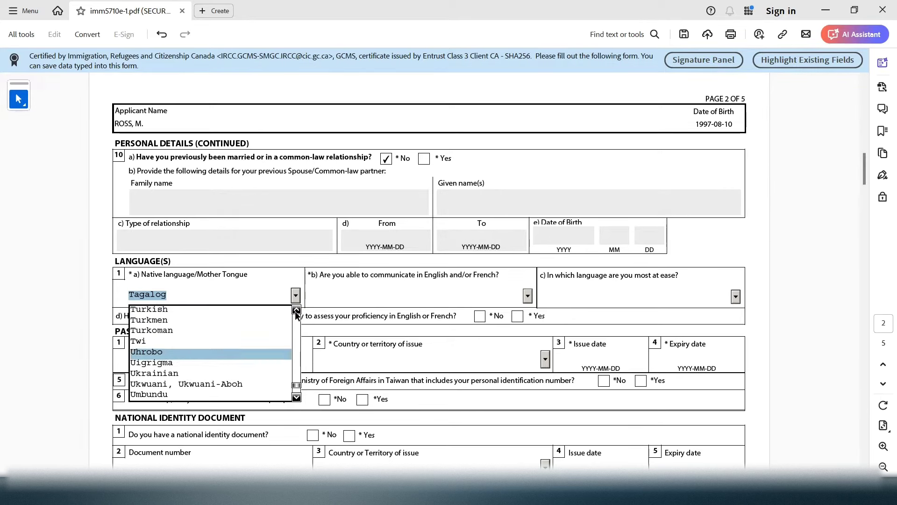
left_click(189, 308)
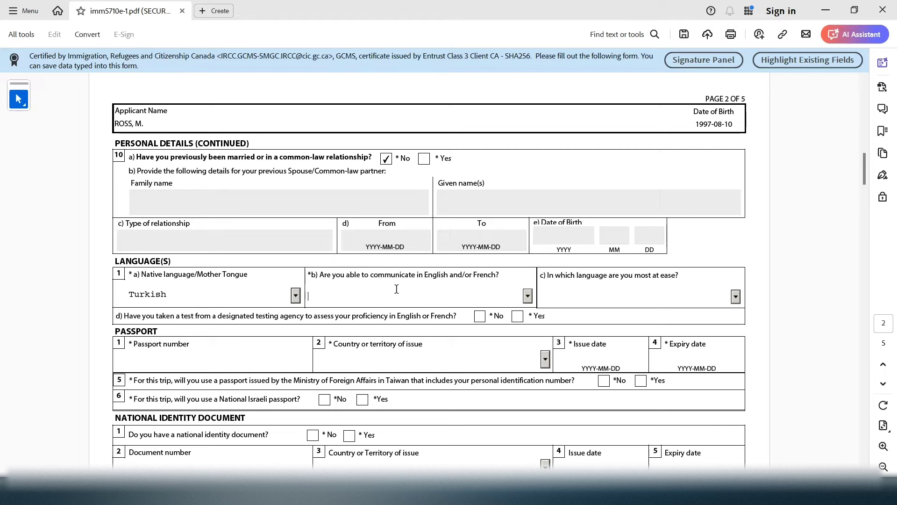
Pick English for English or French ability and answer Yes to having taken a language test
left_click_drag(362, 278, 427, 277)
left_click(527, 294)
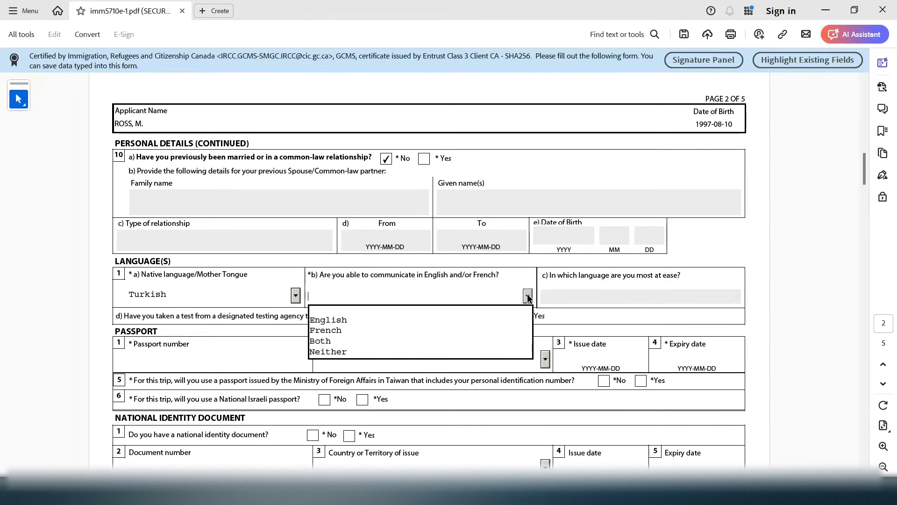
double_click(441, 315)
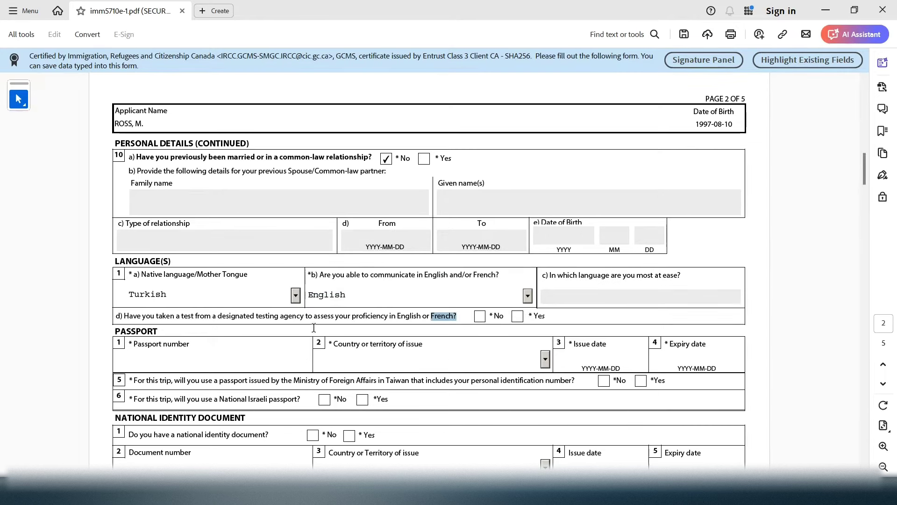
left_click_drag(234, 318, 287, 321)
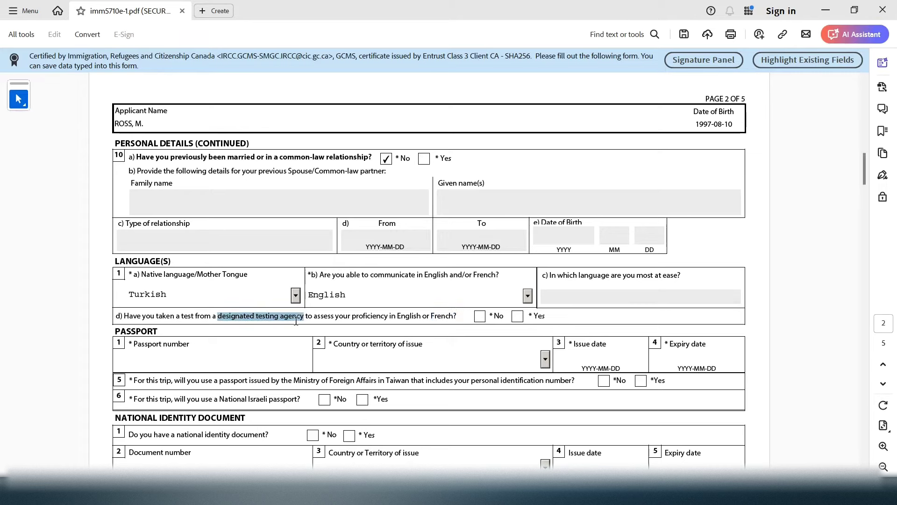
left_click_drag(171, 317, 445, 322)
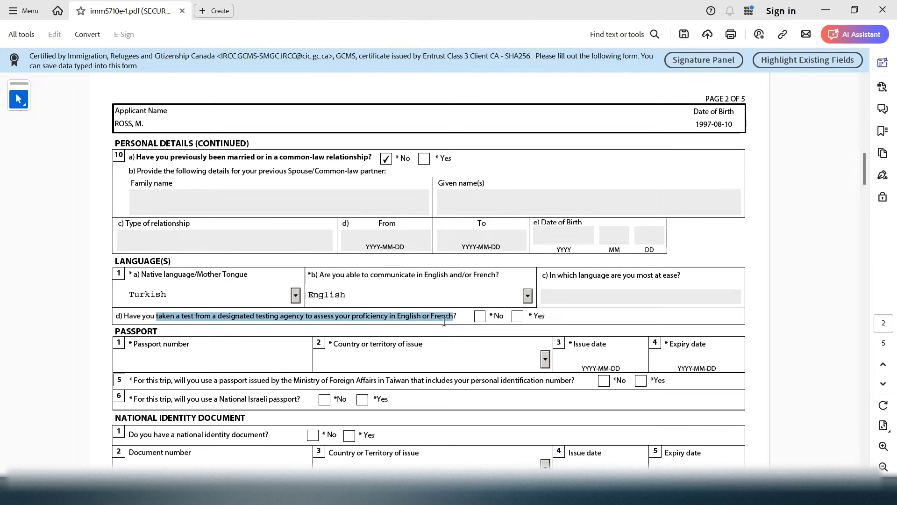
left_click(517, 316)
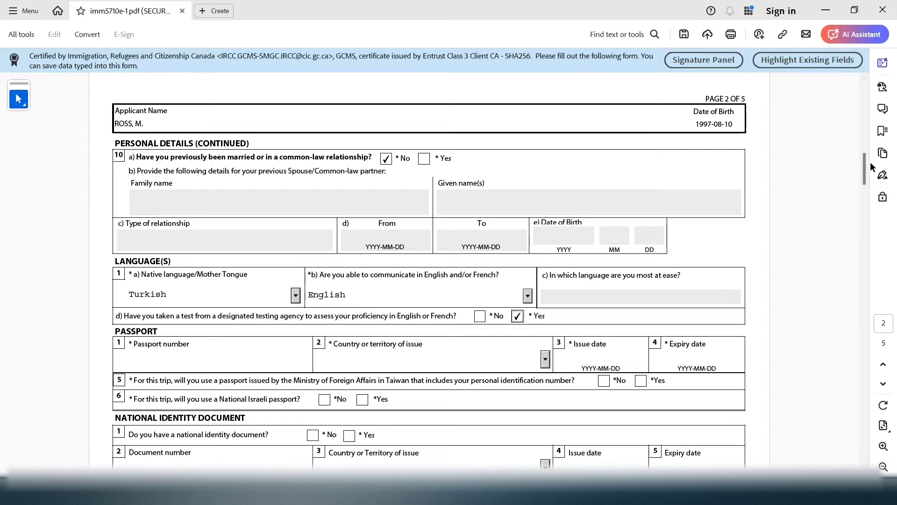
left_click_drag(865, 164, 866, 191)
Enter the passport number in the PASSPORT section
double_click(127, 158)
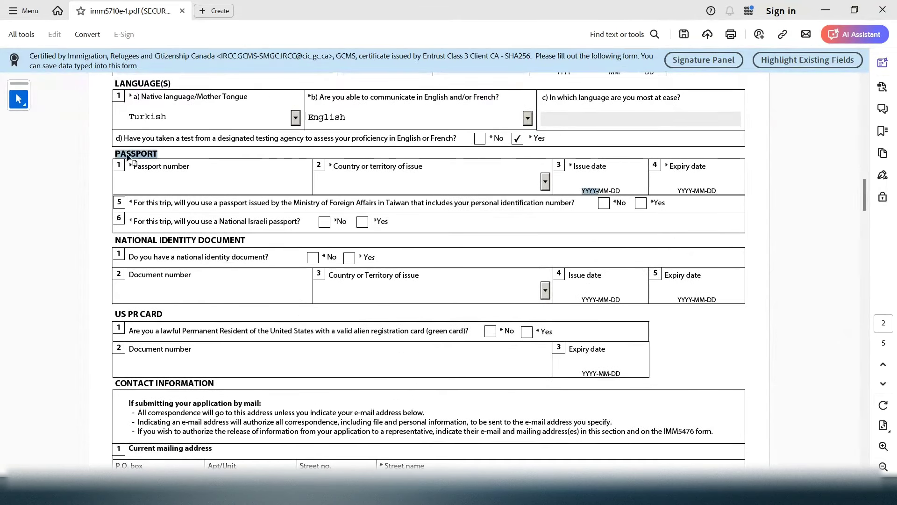
left_click(153, 175)
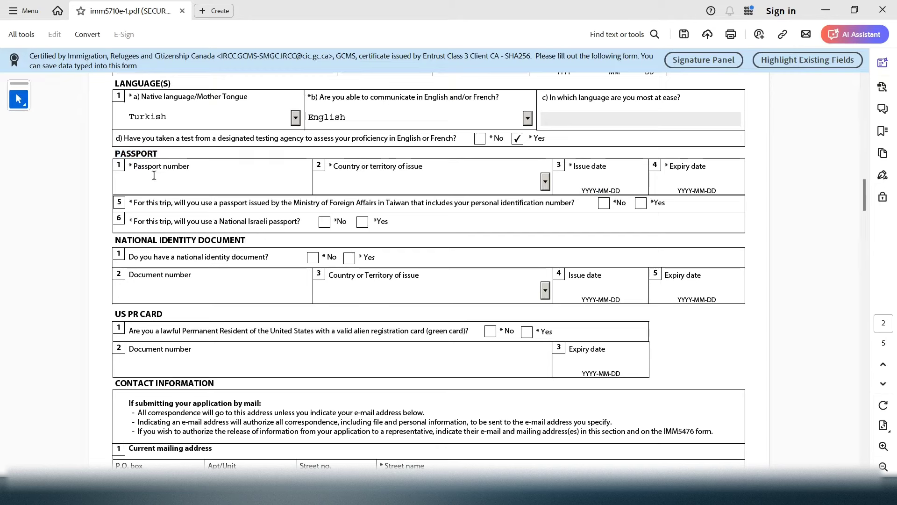
Set the passport country of issue to TUR (Turkey)
left_click_drag(431, 167, 346, 166)
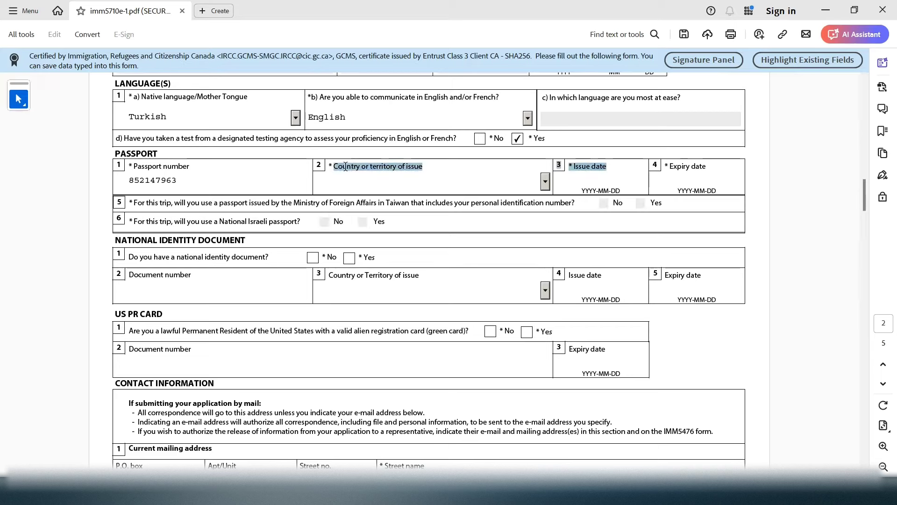
left_click(613, 176)
left_click_drag(603, 164, 575, 166)
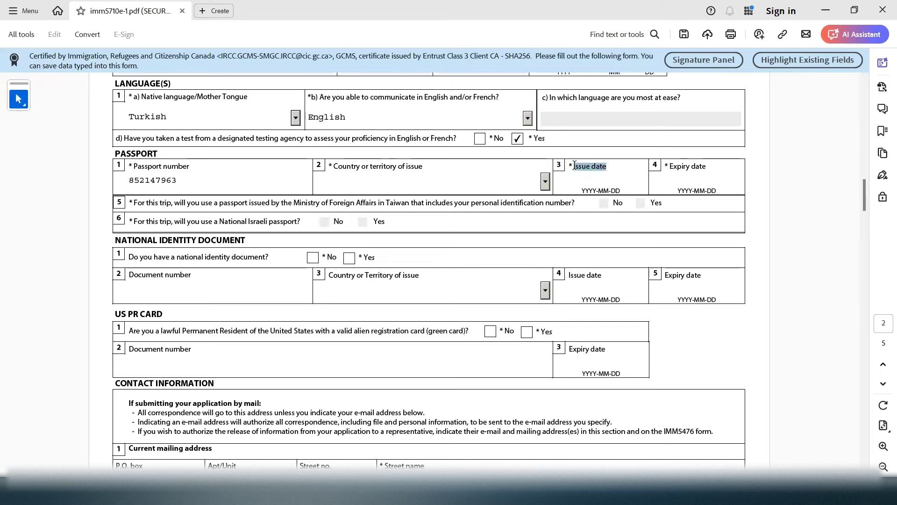
left_click(697, 170)
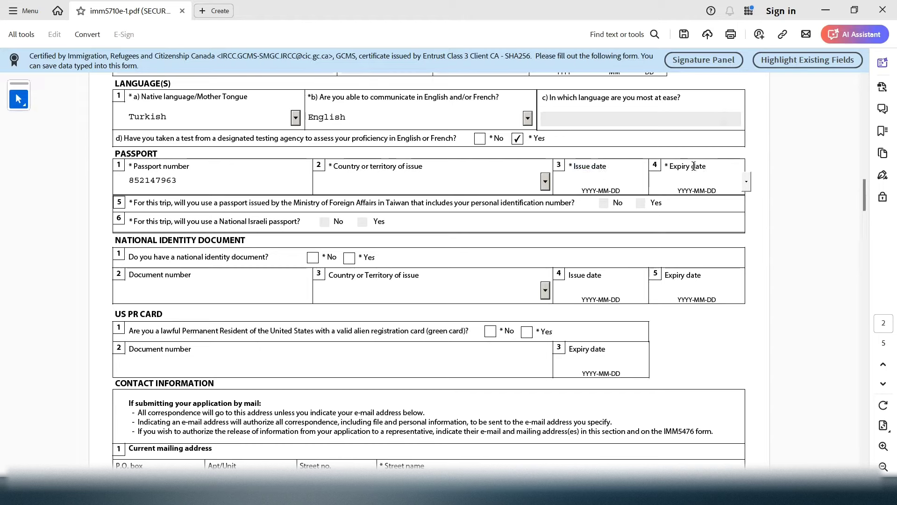
left_click_drag(694, 165, 488, 167)
left_click(442, 173)
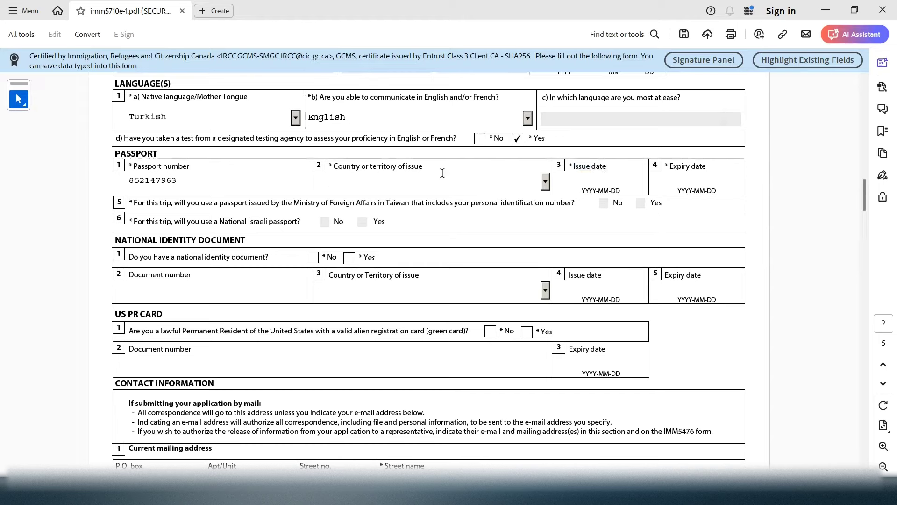
type("TCA (Turks and Caicos Islands")
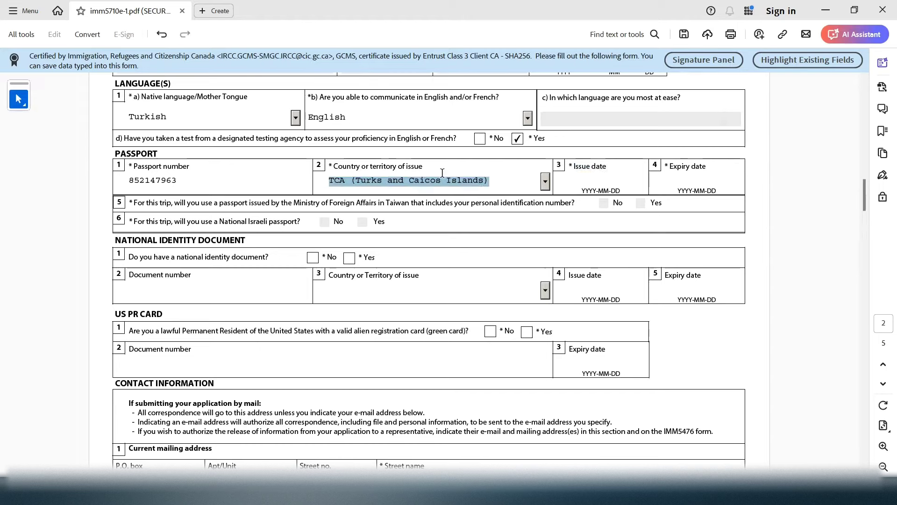
left_click(545, 181)
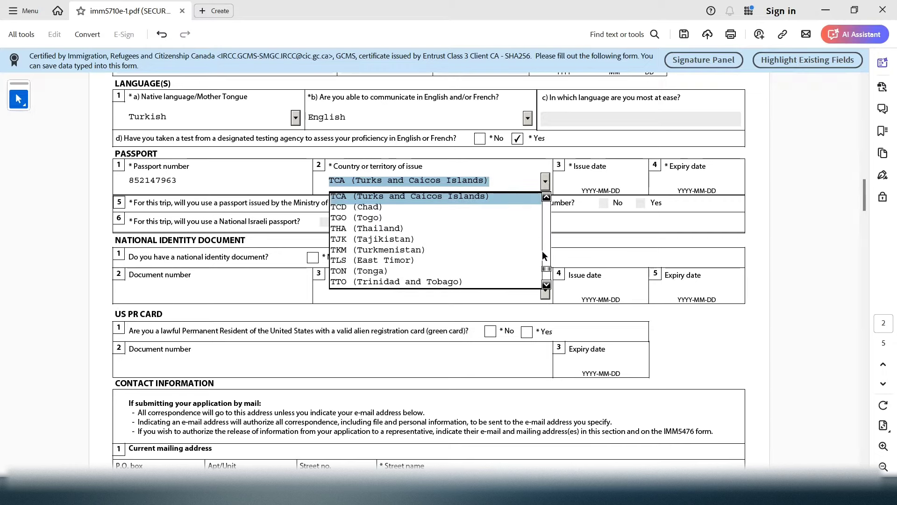
left_click(546, 286)
left_click(546, 286)
left_click(546, 286)
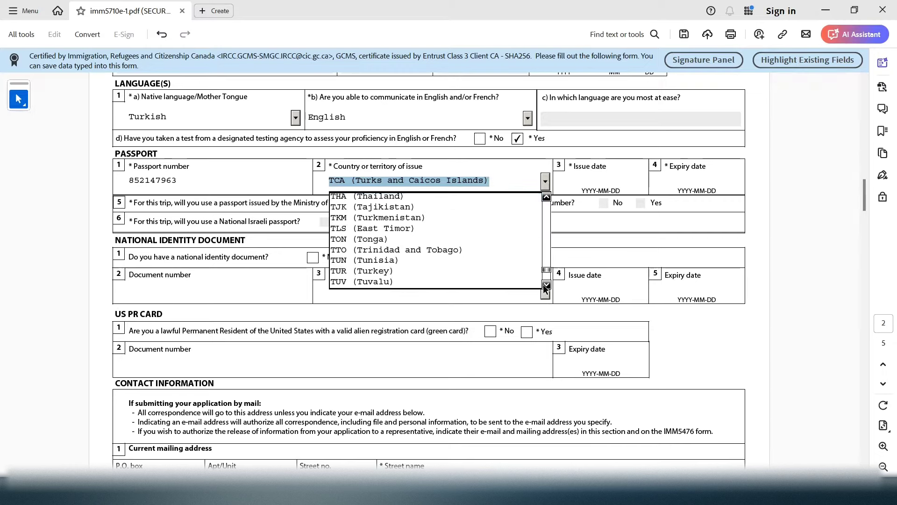
left_click(492, 272)
Enter passport issue date 2019-08-30 and expiry date 2026-08-29, fixing the missing hyphen
left_click(591, 177)
type("201")
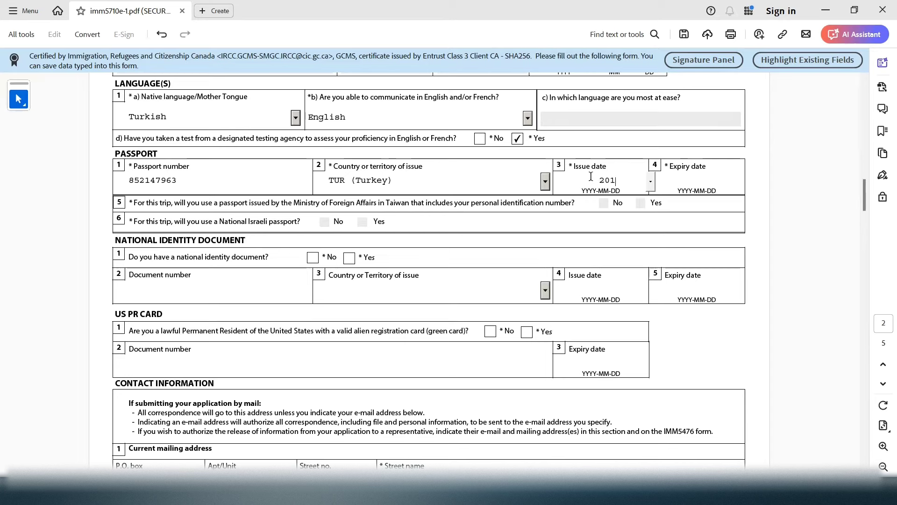
type("9-08-30")
left_click(703, 180)
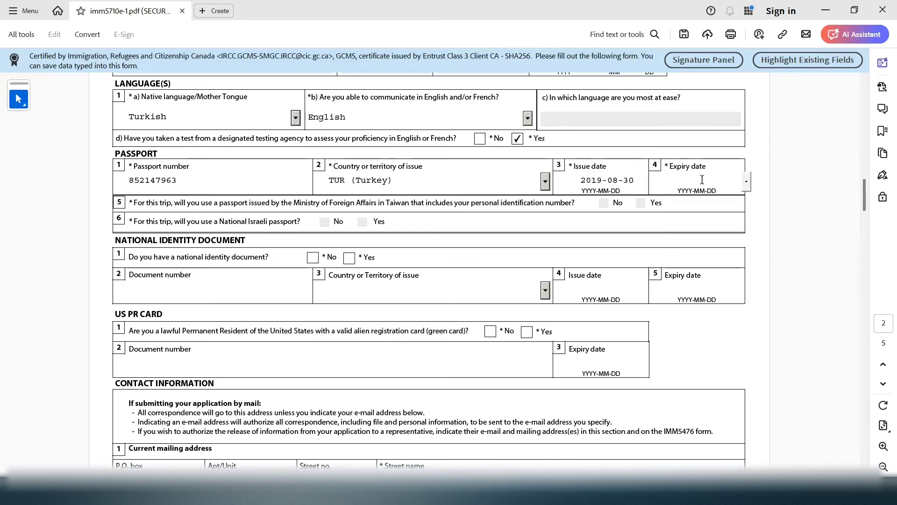
type("2026-0829")
left_click(719, 181)
type("-")
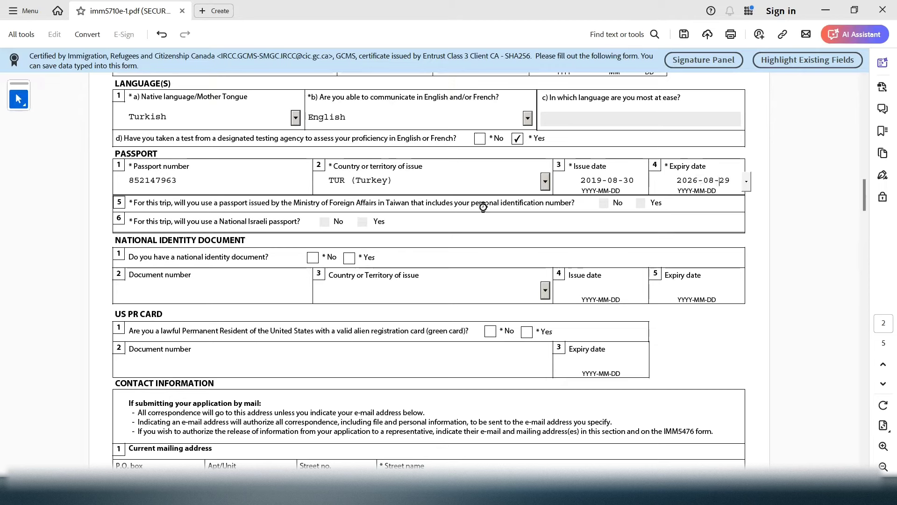
left_click(482, 204)
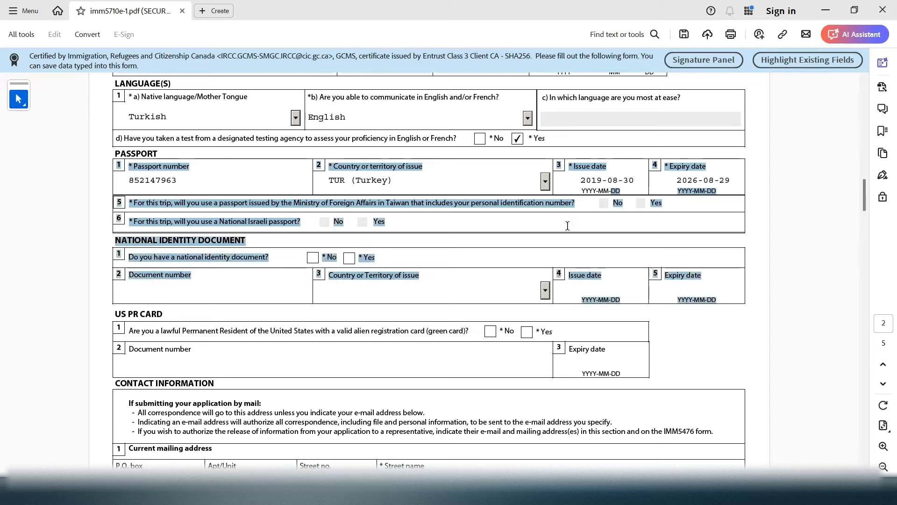
Select and highlight text around the passport and identity document questions
left_click(213, 221)
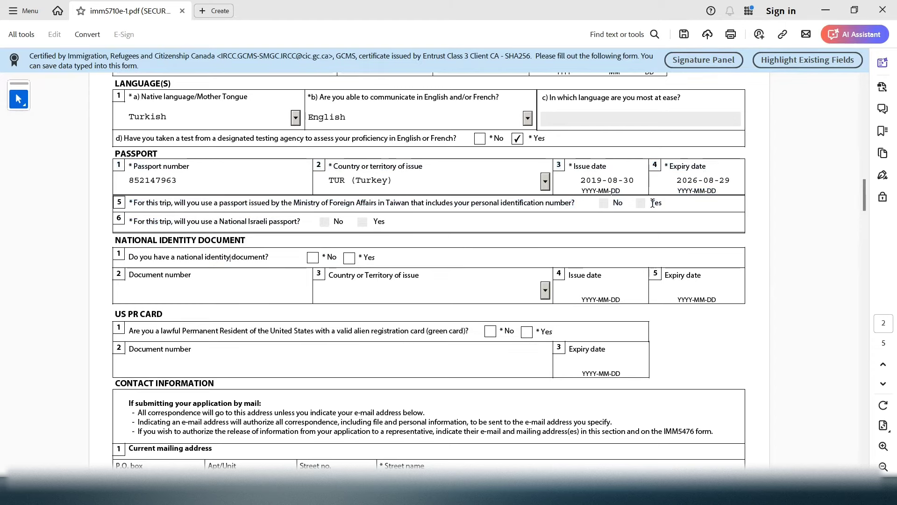
left_click(565, 203)
left_click(350, 212)
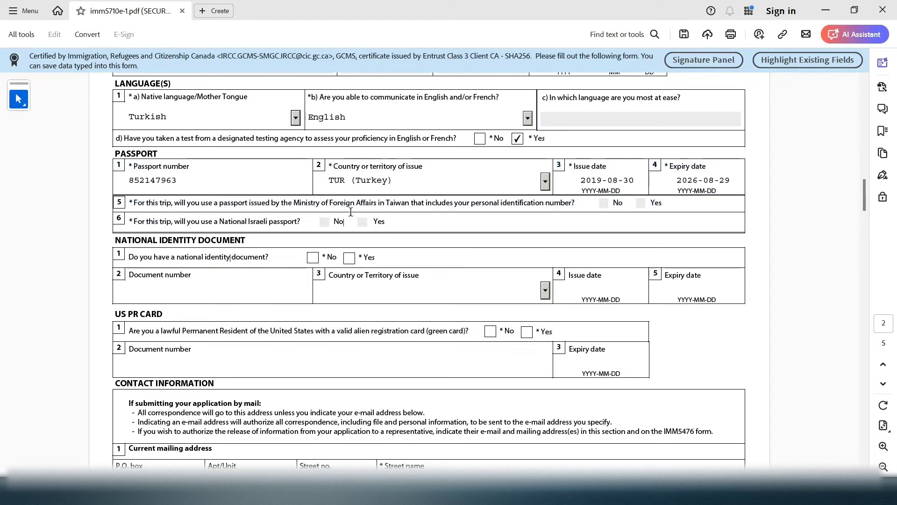
left_click(411, 186)
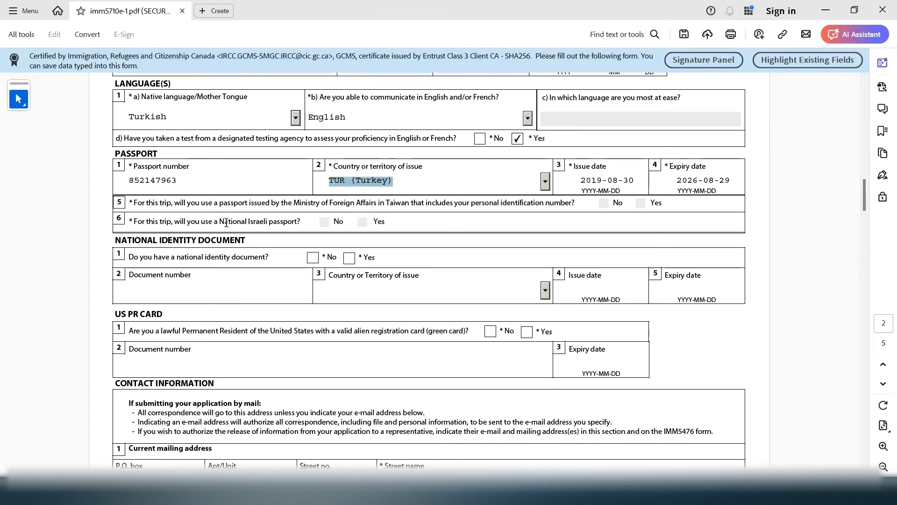
left_click_drag(228, 223, 295, 225)
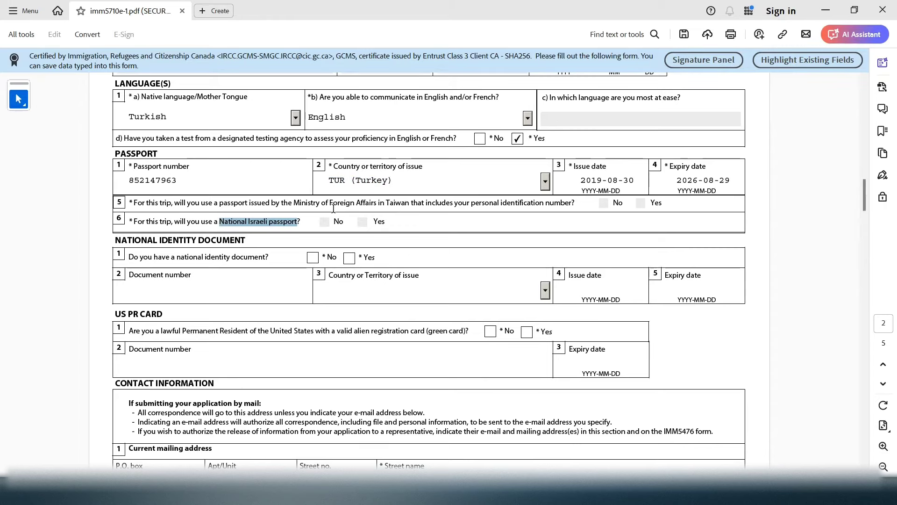
left_click(295, 208)
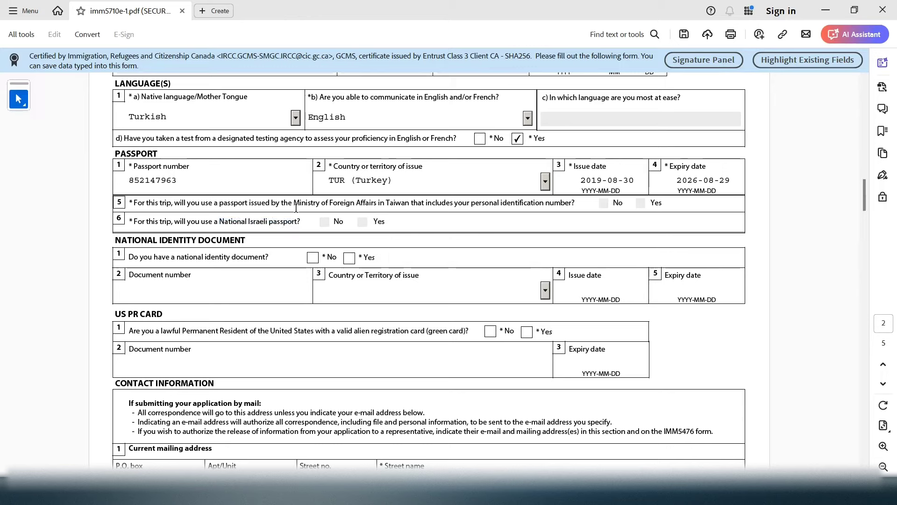
left_click_drag(295, 208, 590, 206)
left_click(590, 204)
left_click_drag(401, 179, 331, 176)
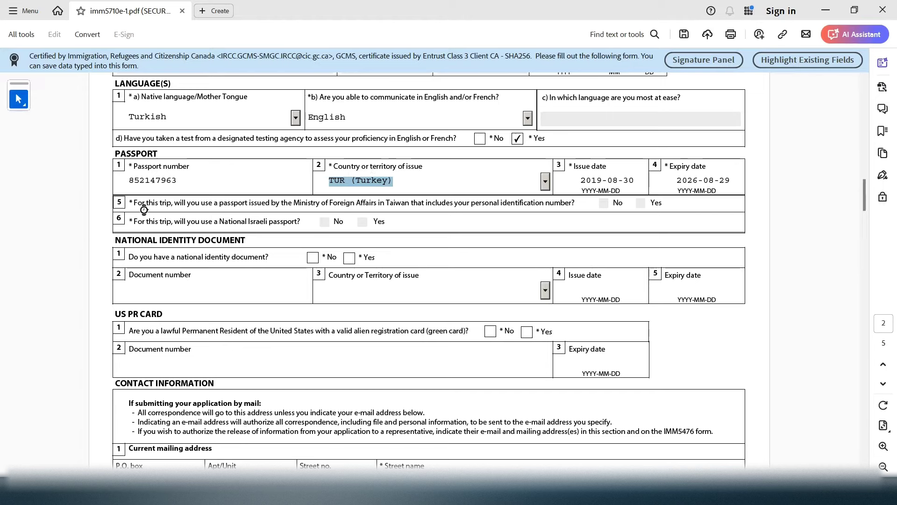
left_click_drag(146, 204, 395, 227)
Answer No to having a national identity document
left_click(396, 223)
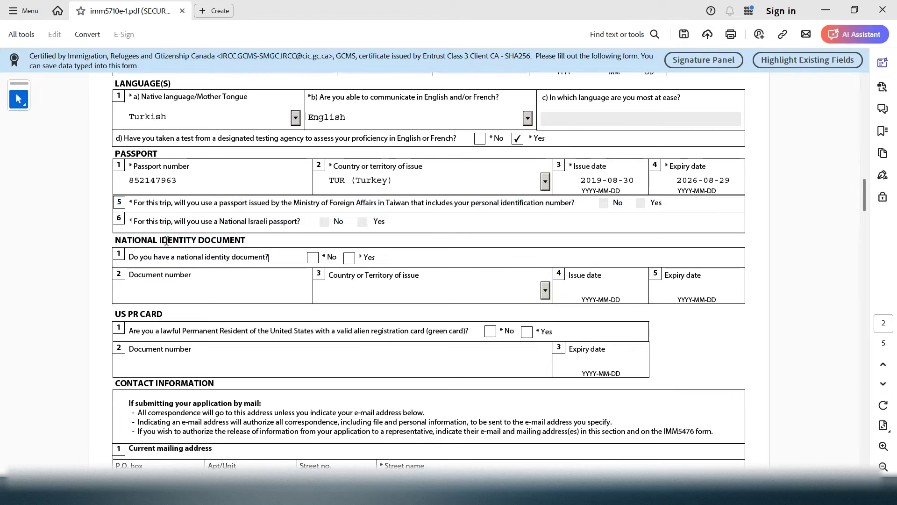
left_click_drag(132, 242, 286, 257)
left_click(285, 255)
left_click(313, 257)
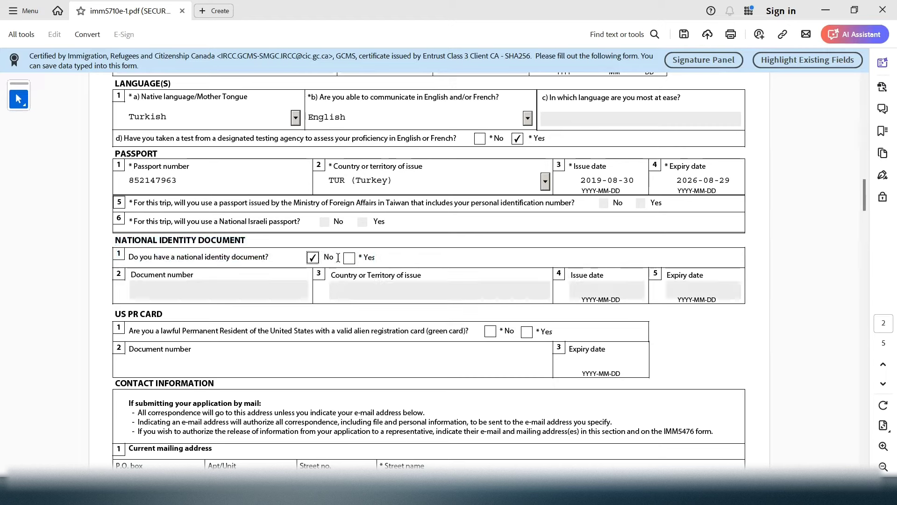
left_click(349, 257)
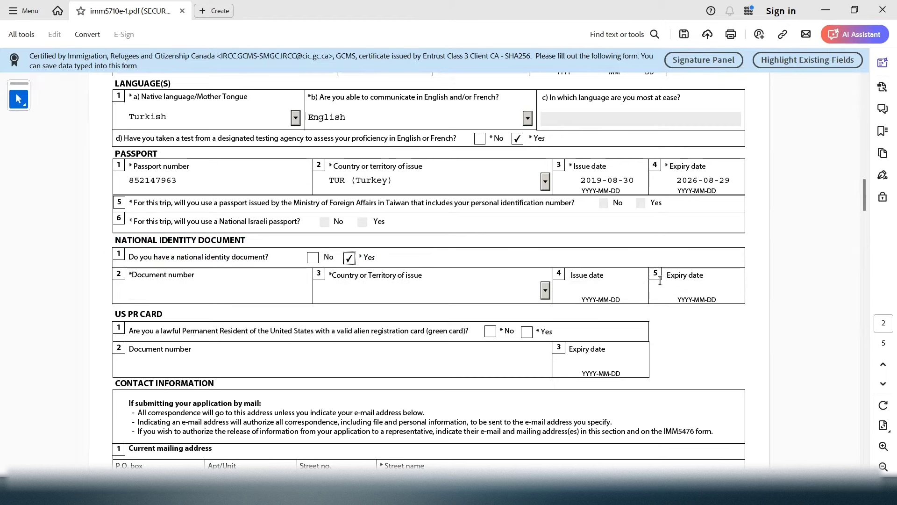
left_click(313, 258)
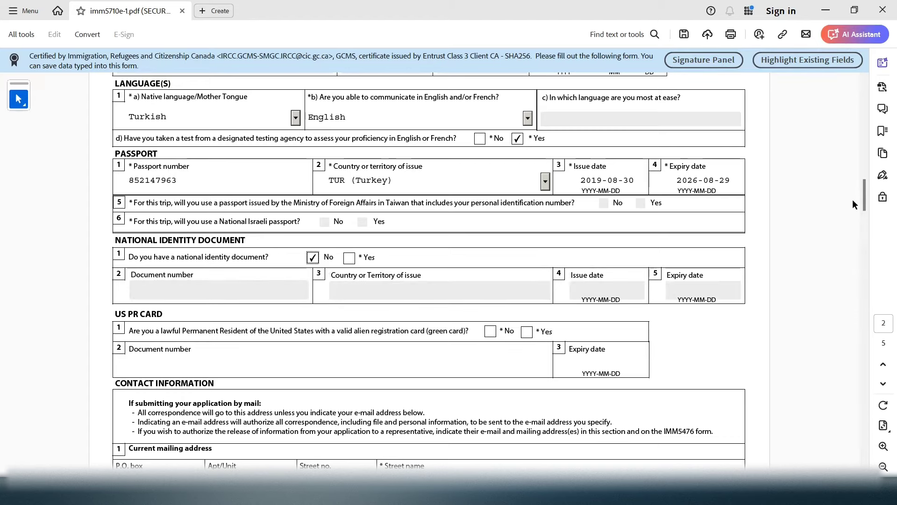
Answer No to holding a US PR (green) card
left_click_drag(864, 197, 864, 222)
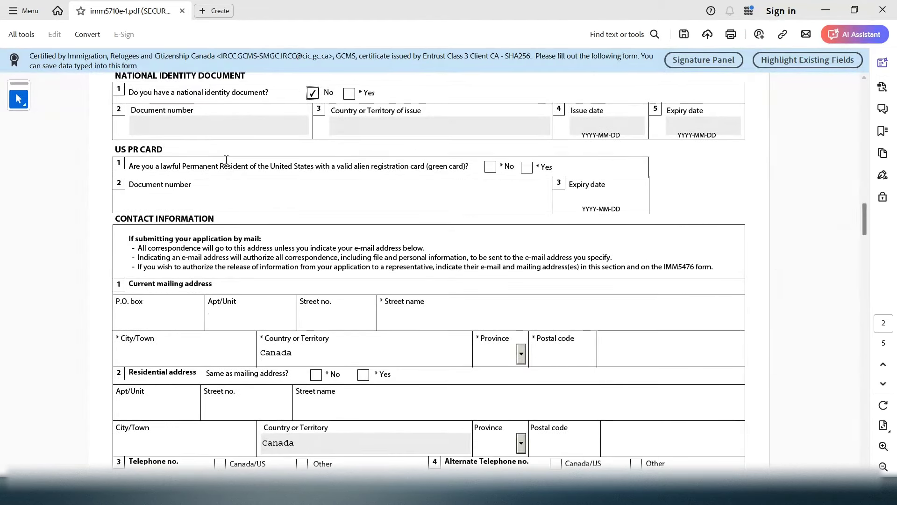
left_click_drag(467, 166, 423, 168)
left_click(496, 167)
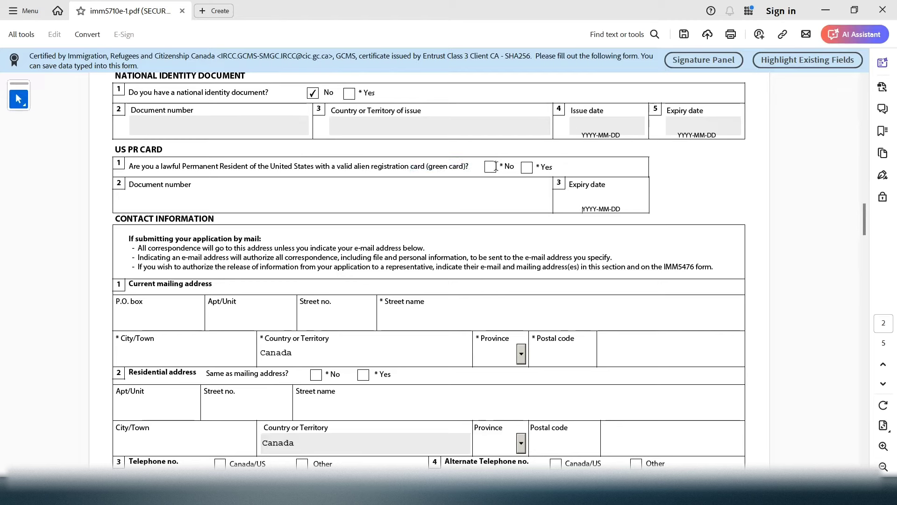
left_click(489, 168)
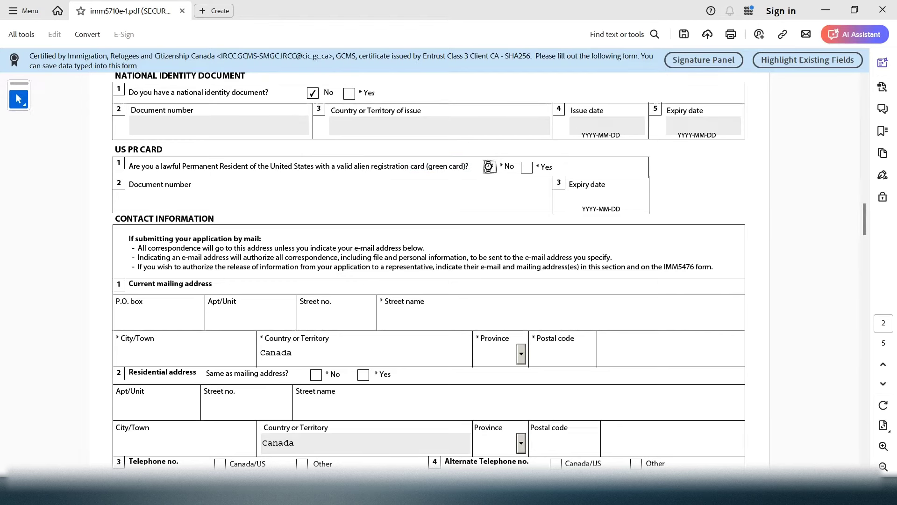
left_click(526, 168)
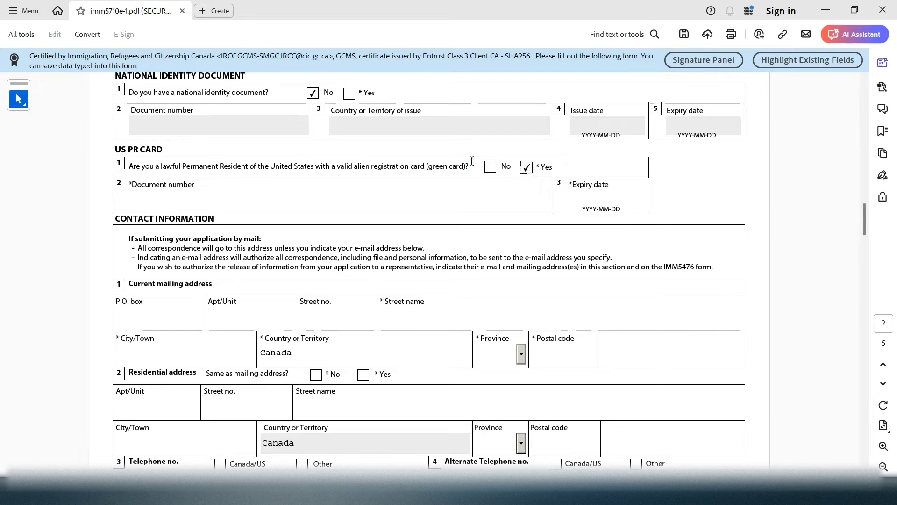
left_click(490, 167)
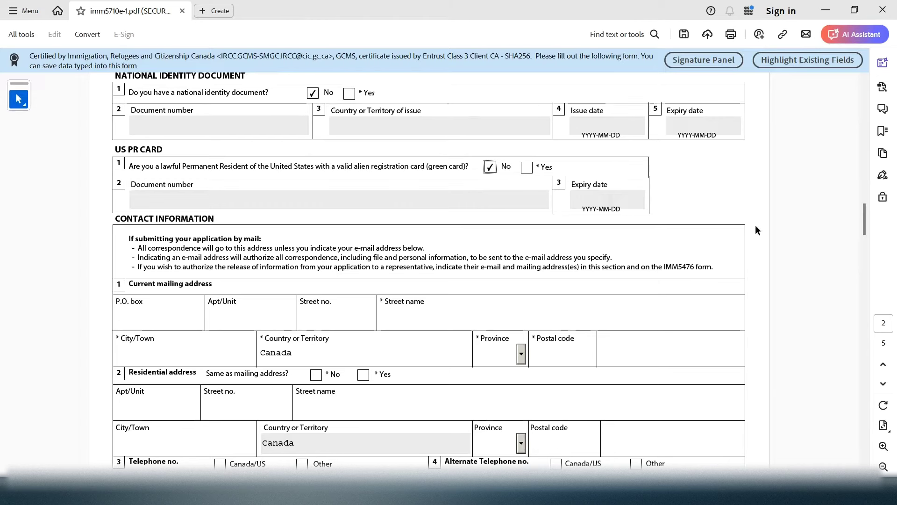
Enter the mailing apartment number, street number and street name
scroll(864, 228, "down", 1)
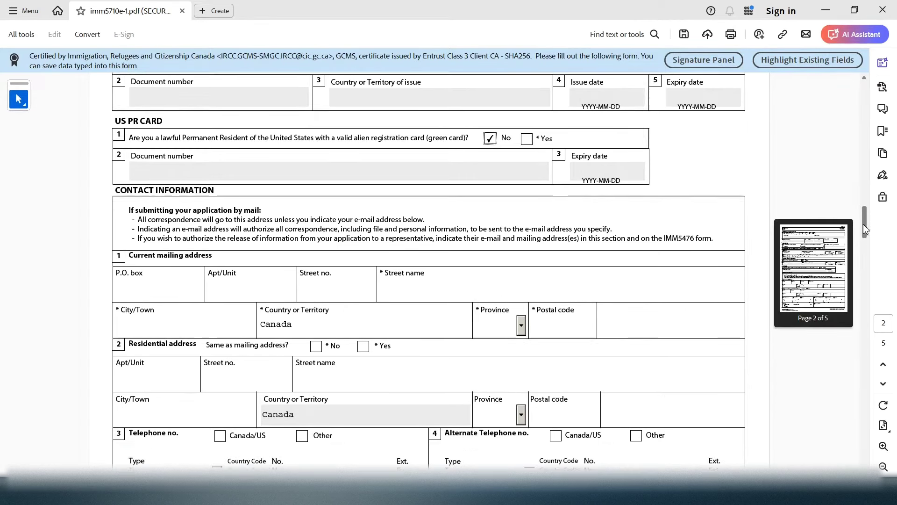
scroll(864, 228, "down", 1)
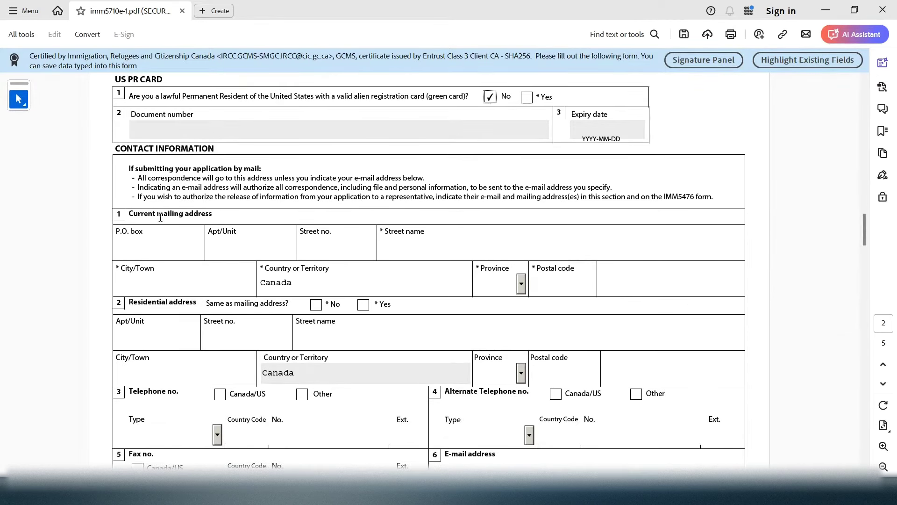
left_click_drag(161, 217, 281, 270)
left_click(224, 216)
left_click_drag(234, 230, 214, 234)
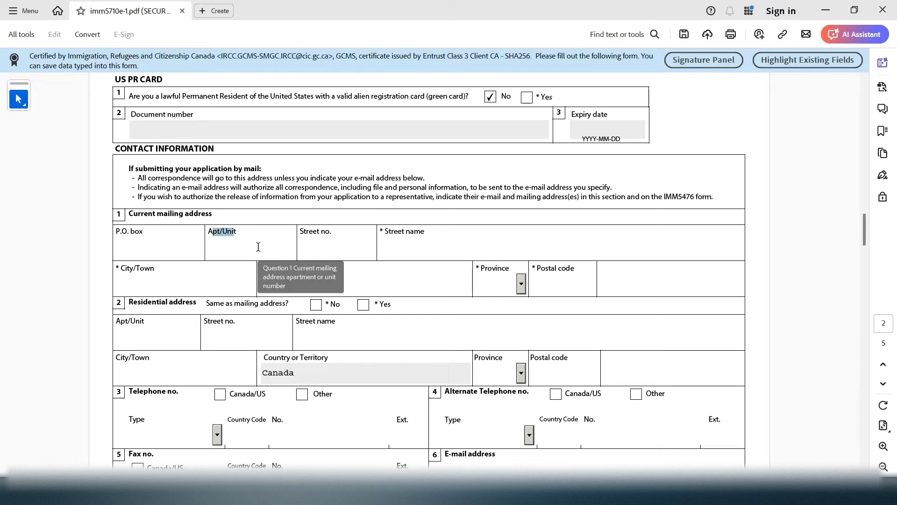
left_click(246, 253)
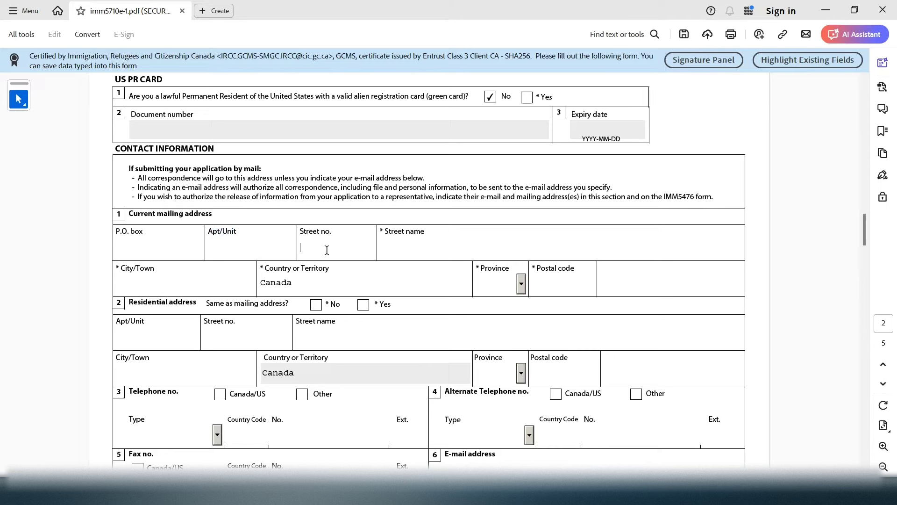
type("201")
left_click(366, 255)
left_click(452, 248)
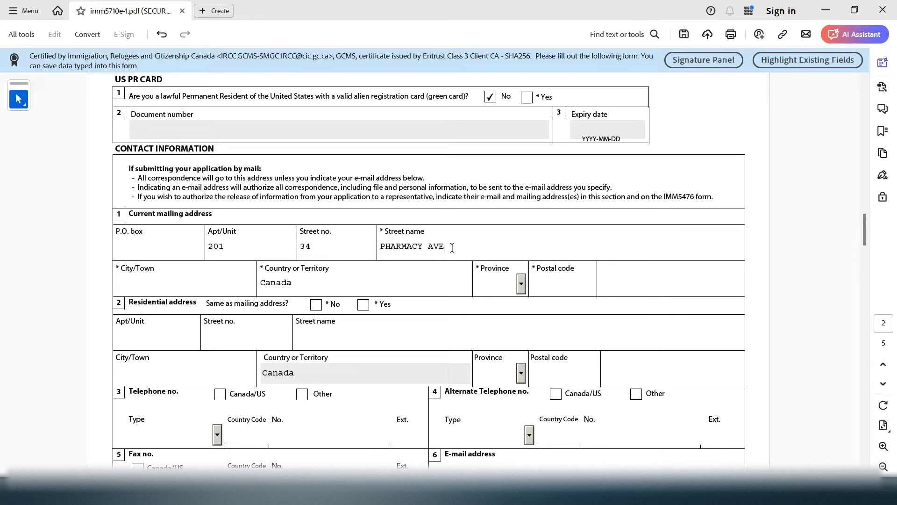
Enter mailing city TORONTO, province ON, and paste in the postal code
left_click(206, 282)
type("TORONTO")
left_click(491, 289)
key("n")
left_click(560, 285)
type("L1L 2L2")
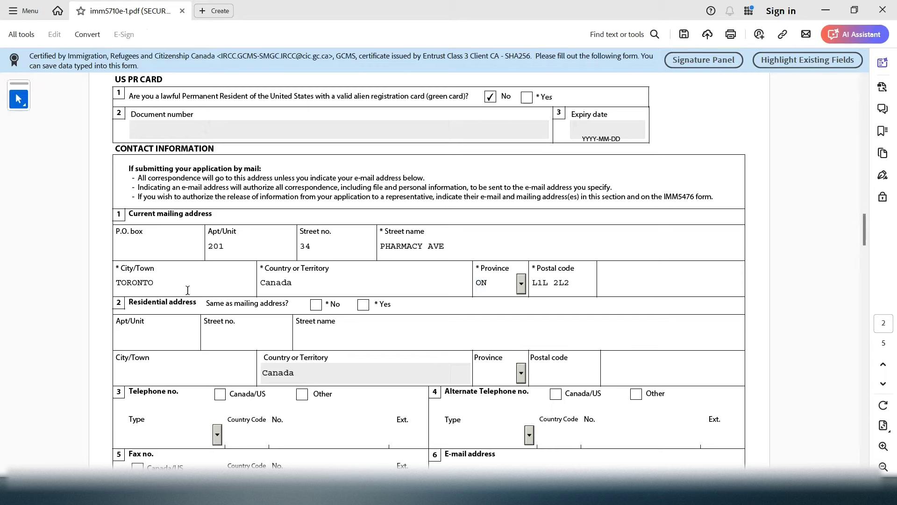
Mark the residential address as Yes, same as mailing address
left_click_drag(289, 302, 213, 306)
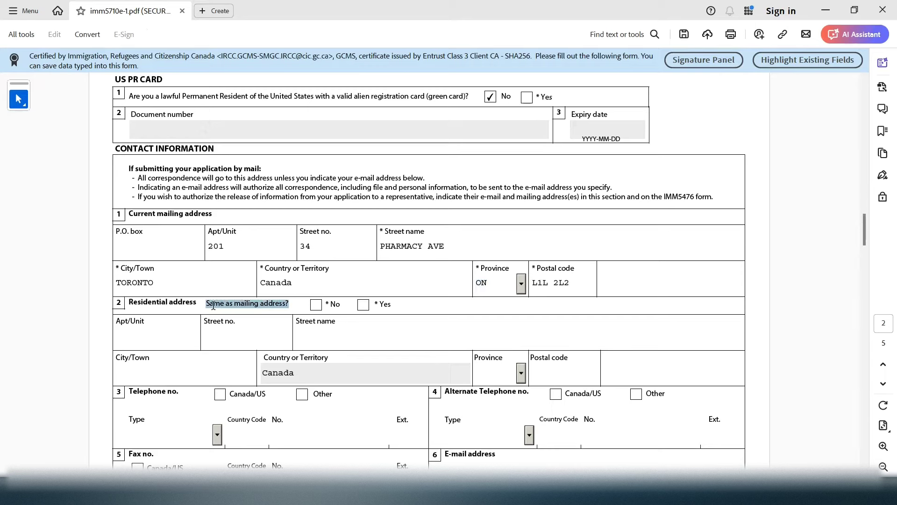
left_click(316, 305)
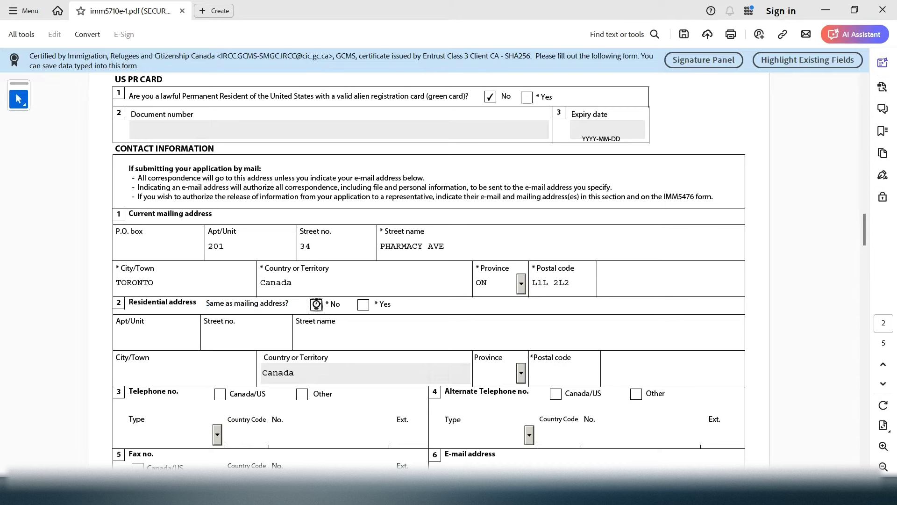
left_click(164, 344)
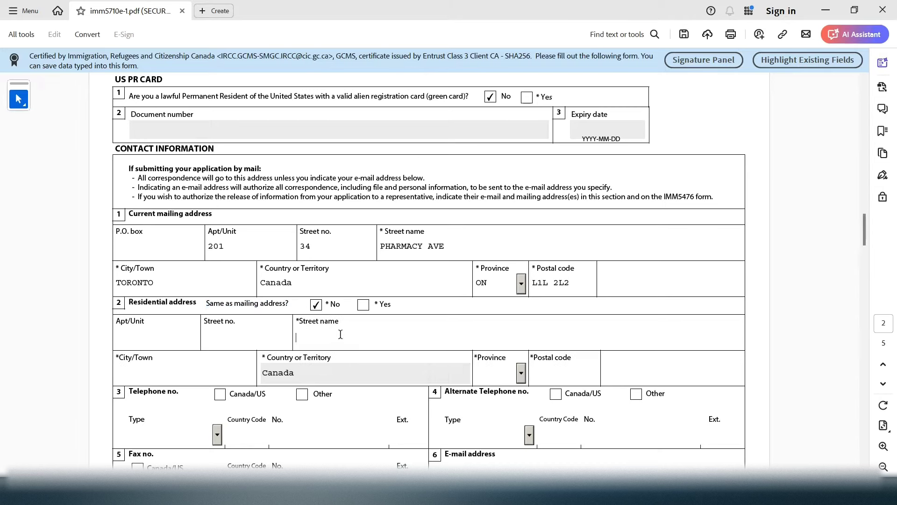
left_click(365, 306)
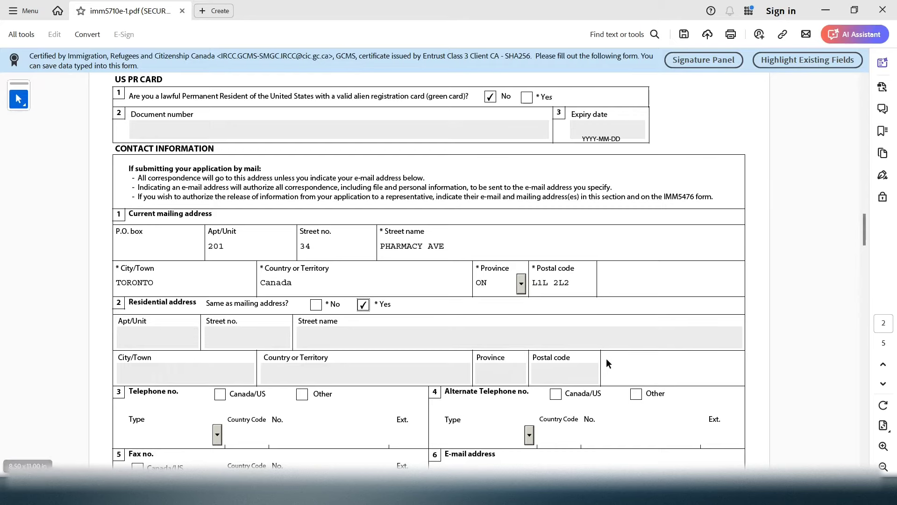
Enter a Canada/US Cellular telephone number in Contact Information
mouse_move(864, 236)
left_mouse_down()
mouse_move(865, 256)
mouse_move(866, 248)
left_mouse_up()
left_click_drag(176, 344, 135, 331)
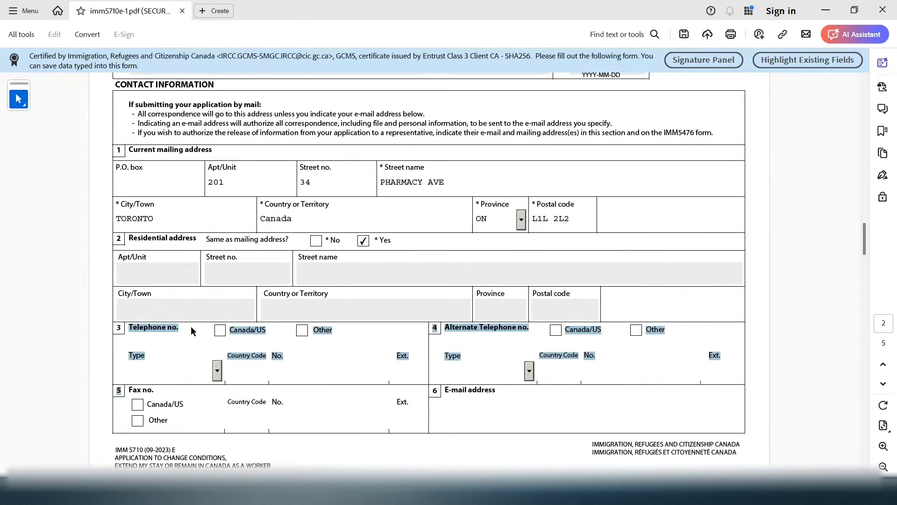
left_click(220, 331)
left_click(217, 372)
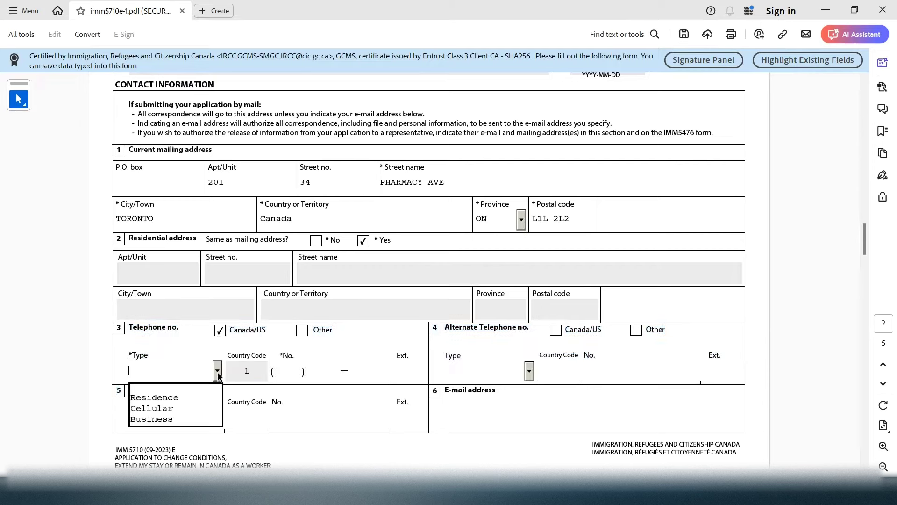
left_click(182, 405)
left_click(289, 367)
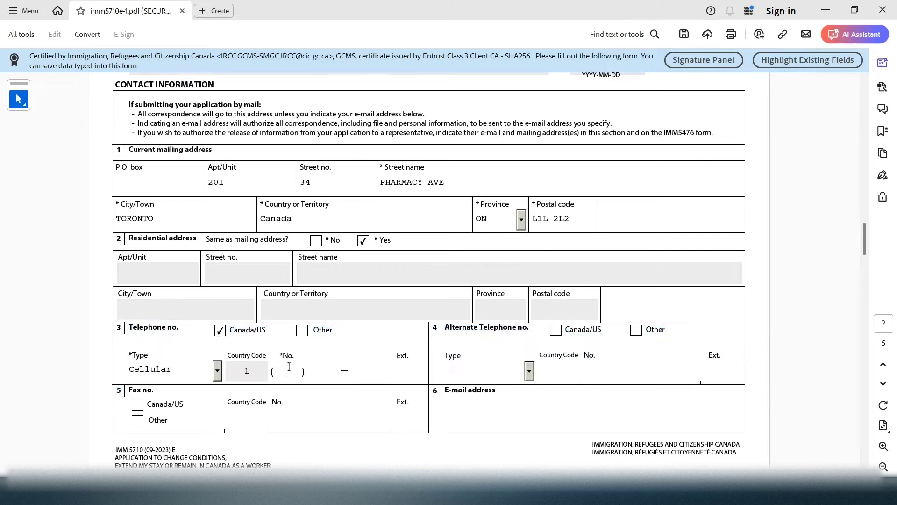
left_click_drag(398, 355, 411, 360)
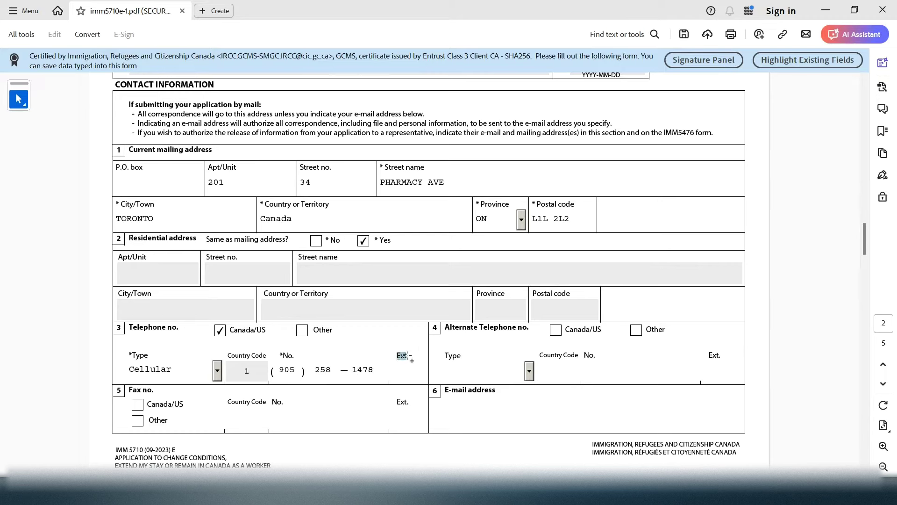
left_click(451, 333)
Enter the e-mail address and scroll down to the top of page 3
left_click(532, 410)
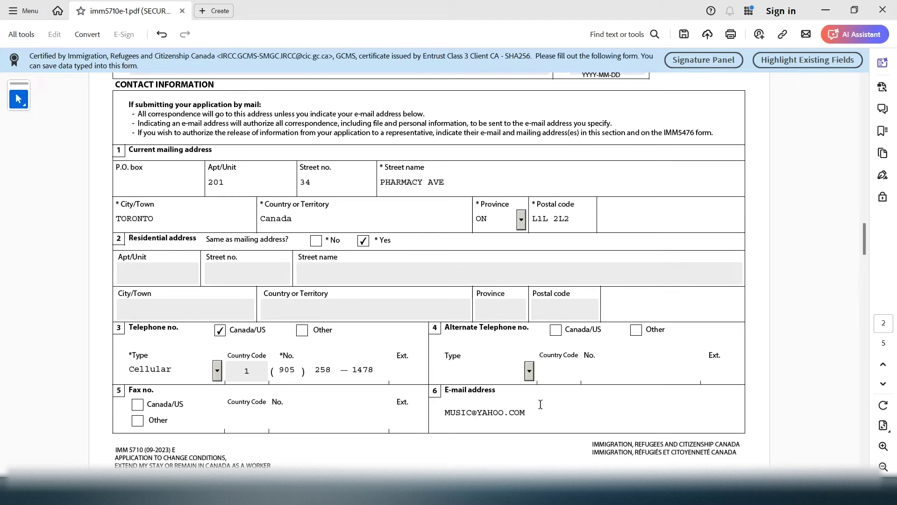
mouse_move(865, 232)
left_mouse_down()
mouse_move(866, 280)
mouse_move(870, 233)
left_mouse_up()
left_click_drag(527, 440, 441, 443)
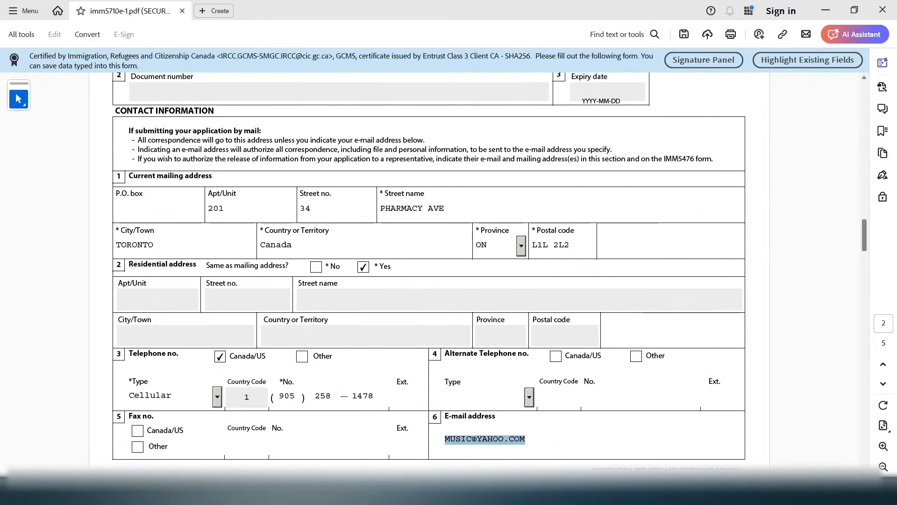
scroll(490, 274, "down", 1)
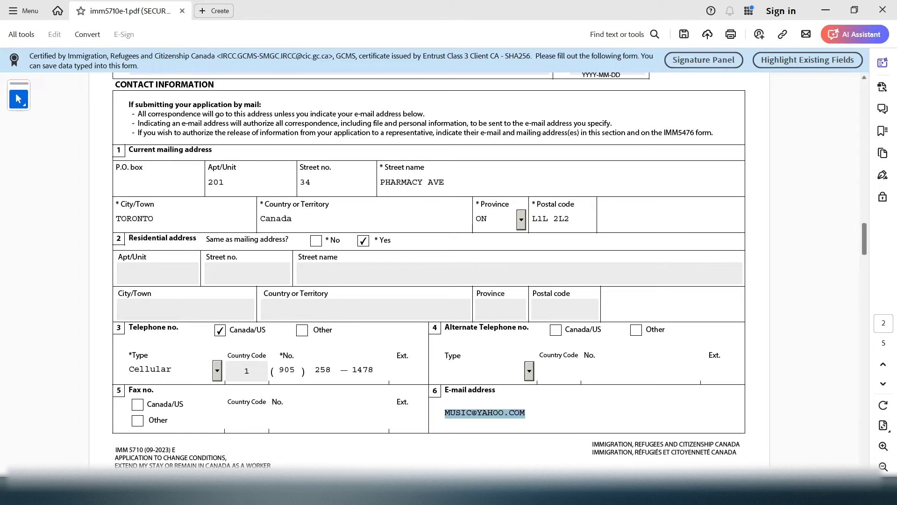
scroll(167, 233, "down", 2)
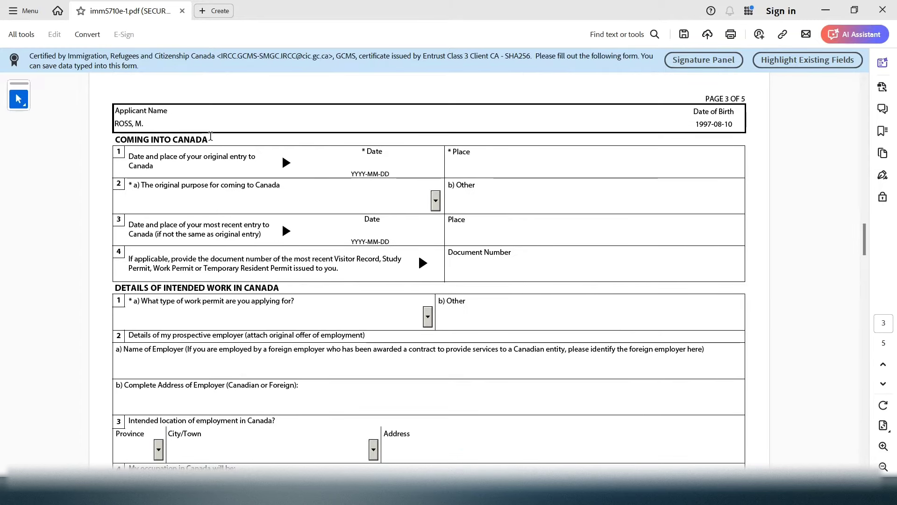
left_click_drag(209, 139, 126, 133)
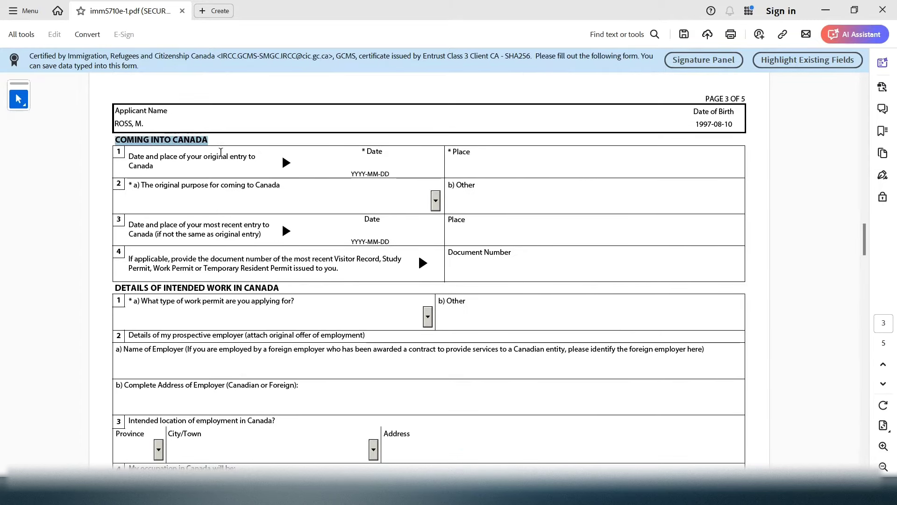
left_click(351, 161)
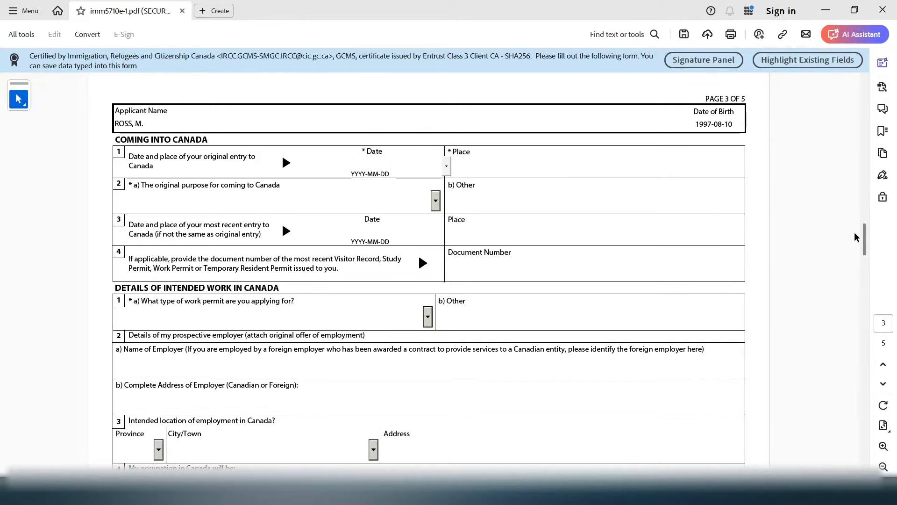
left_click_drag(863, 233, 853, 133)
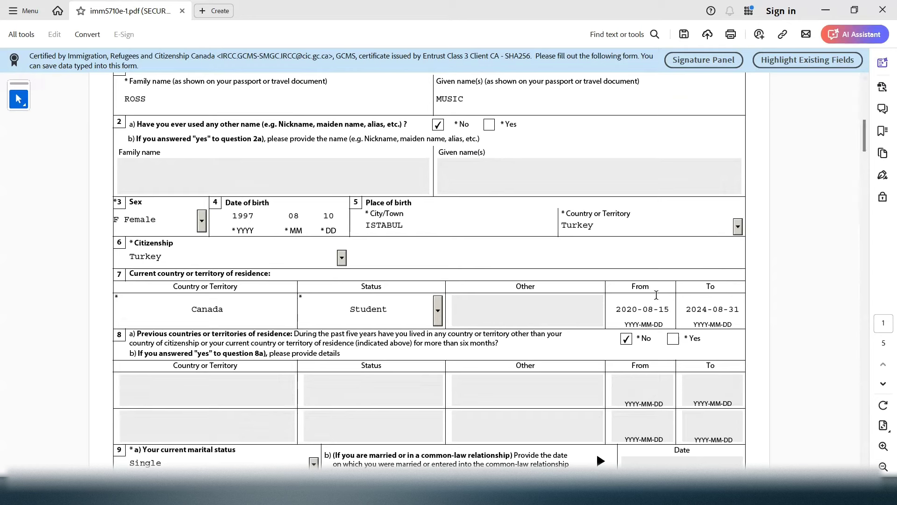
mouse_move(670, 308)
left_mouse_down()
mouse_move(611, 309)
mouse_move(676, 314)
left_mouse_up()
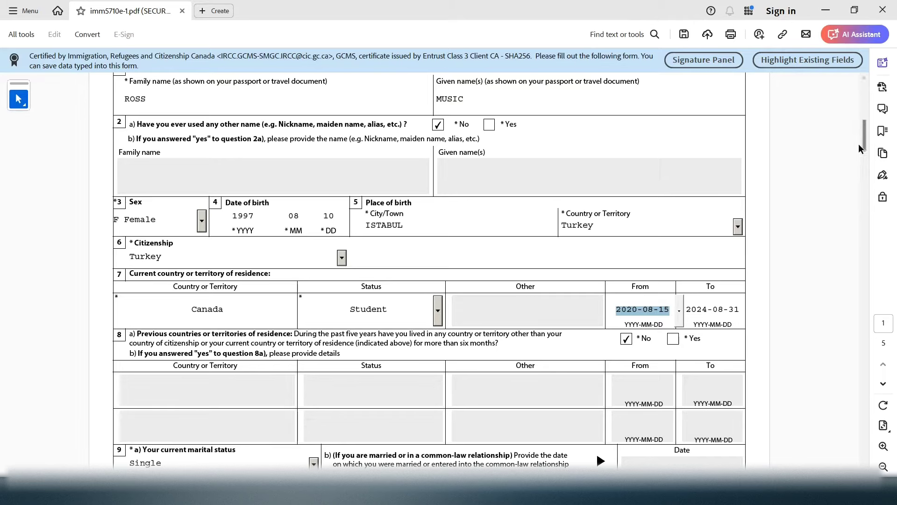
left_click_drag(865, 133, 865, 126)
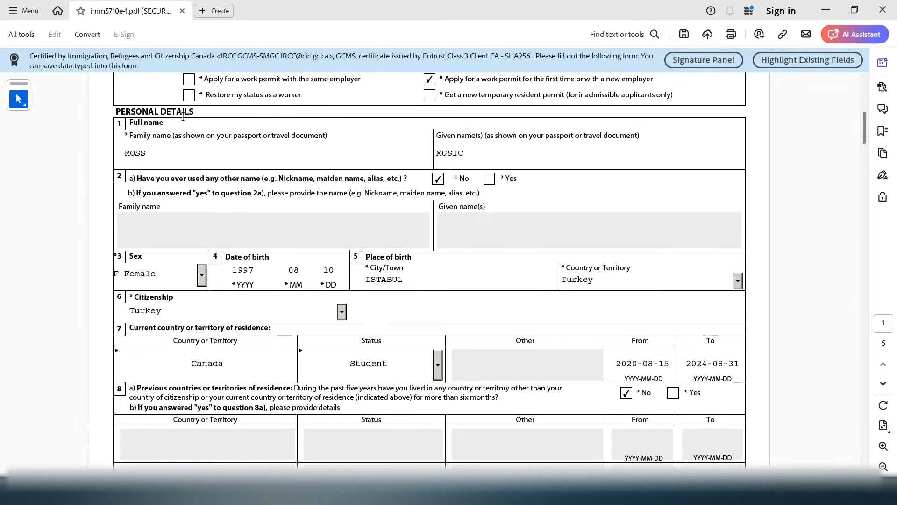
left_click_drag(655, 378, 203, 316)
left_click_drag(130, 328, 267, 328)
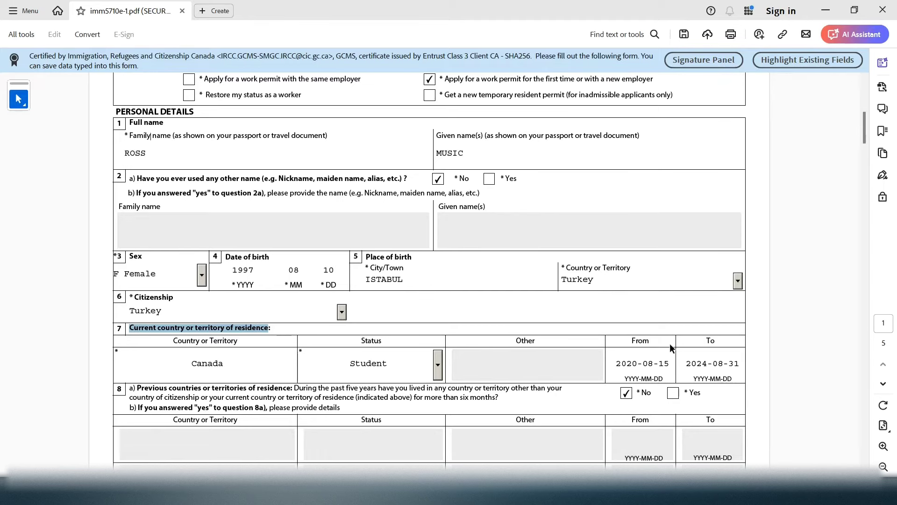
left_click(625, 341)
left_click_drag(617, 363, 671, 365)
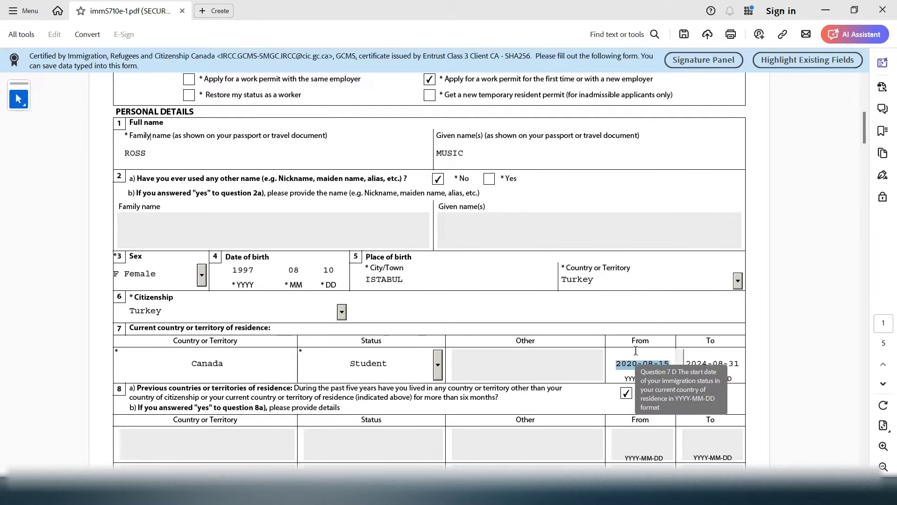
left_click_drag(868, 127, 887, 256)
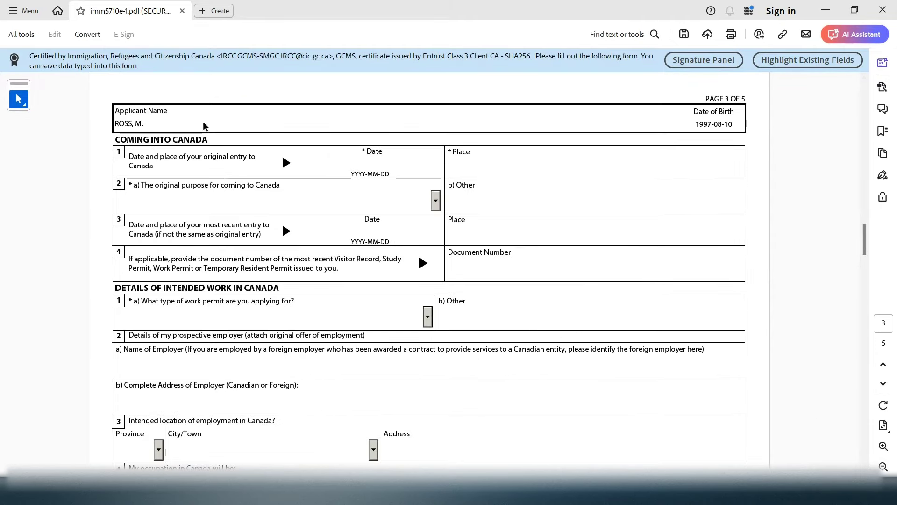
Enter 2020-08-15 as the original entry date to Canada
left_click_drag(206, 138, 124, 138)
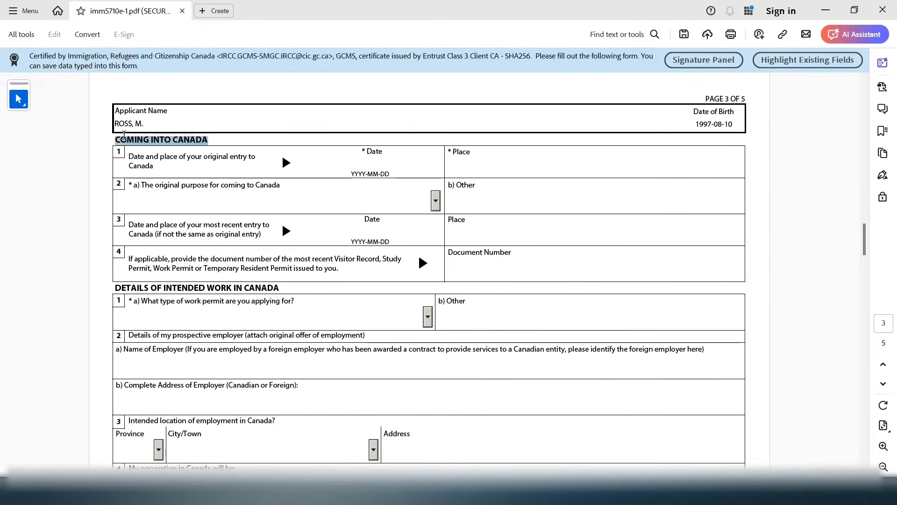
left_click(372, 165)
type("2020-08-15")
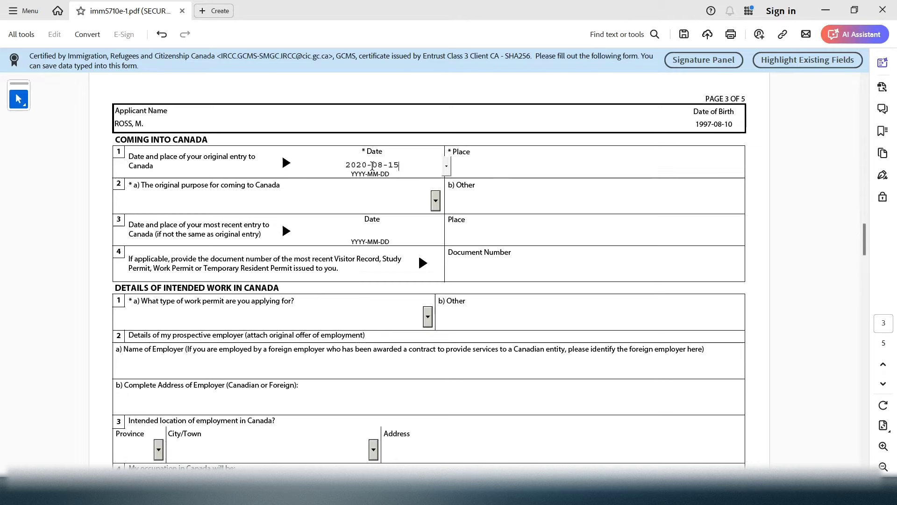
Enter YYZ- TORONTO PEARSON AIRPORT as the place of original entry
left_click(497, 159)
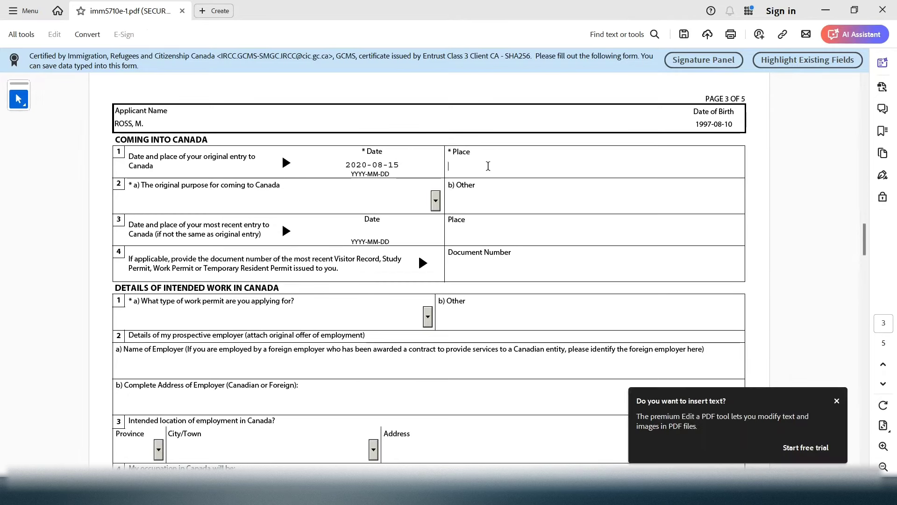
type("YYZ-")
type("RONTO PEARSON ")
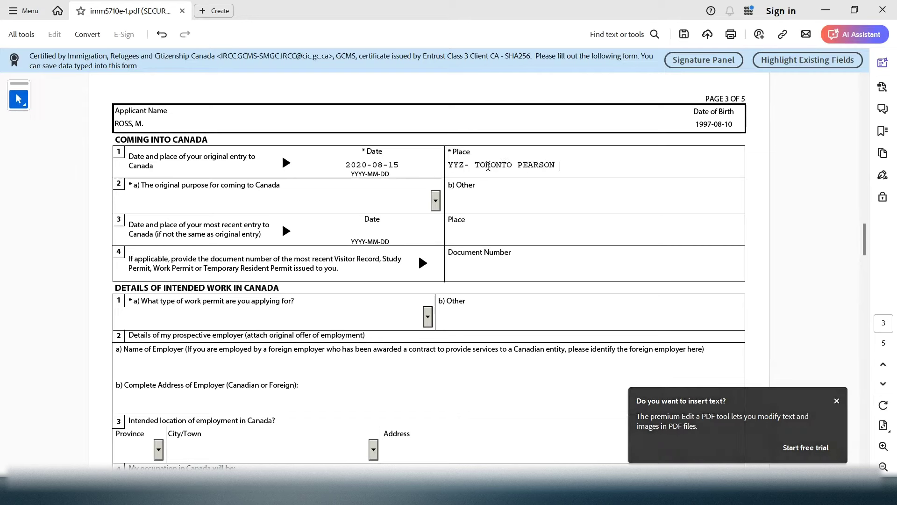
type("AIRPORT")
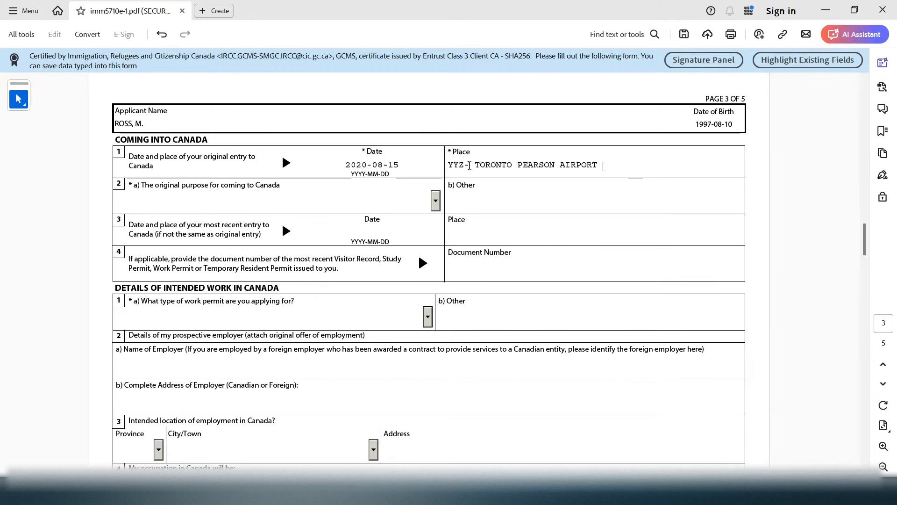
left_click_drag(469, 166, 448, 167)
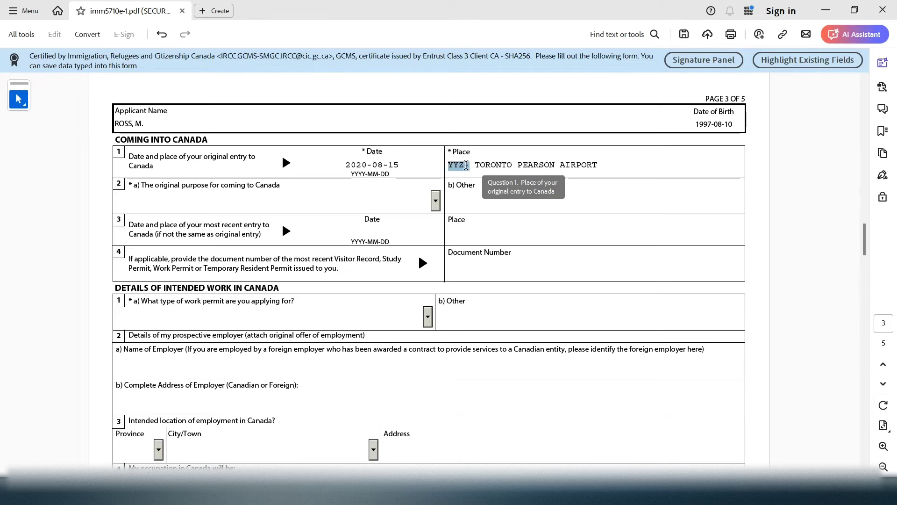
left_click(469, 167)
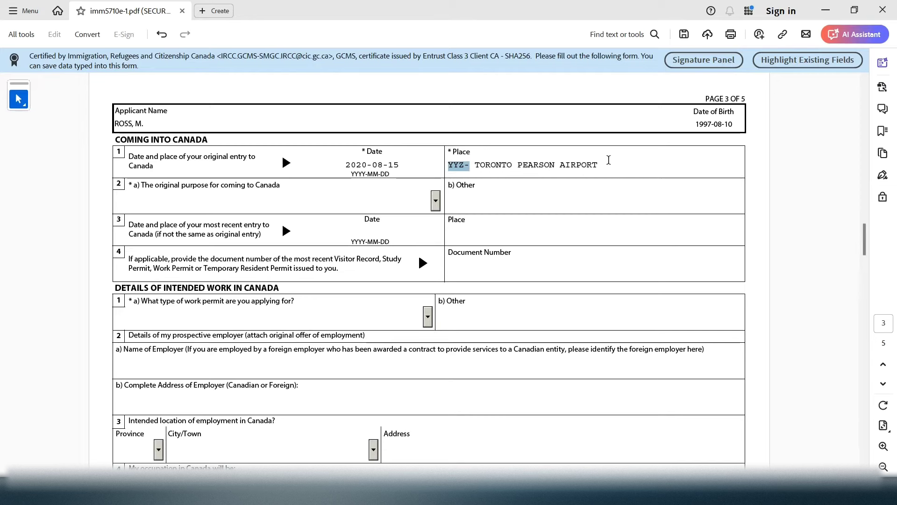
left_click_drag(605, 164, 566, 165)
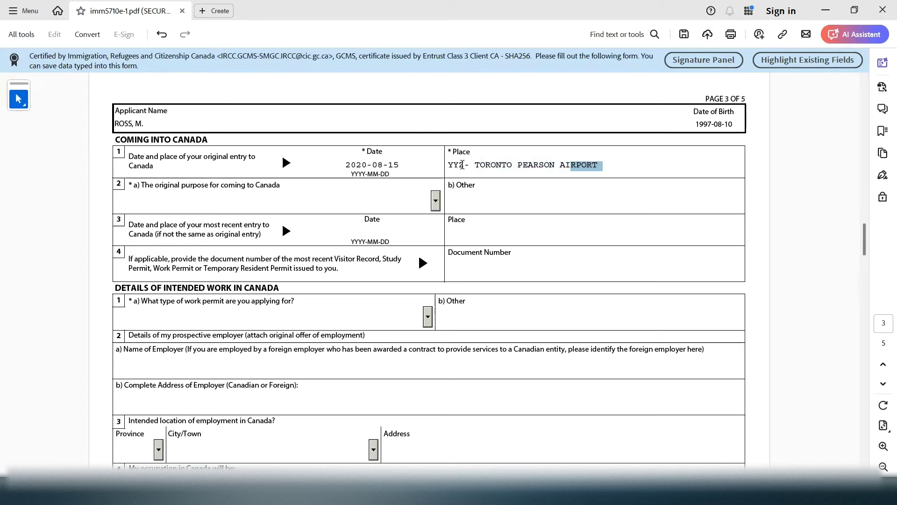
double_click(460, 165)
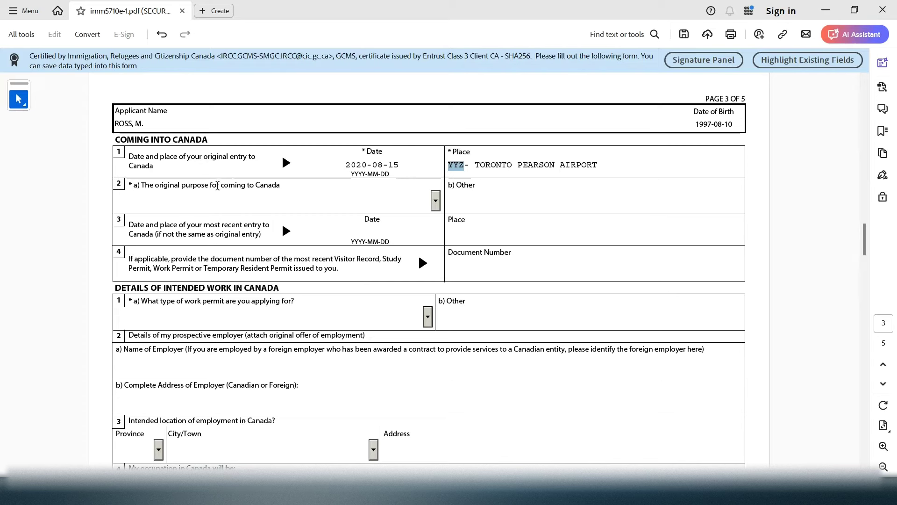
Choose Study from the original purpose dropdown in question 2a
left_click_drag(217, 186, 325, 221)
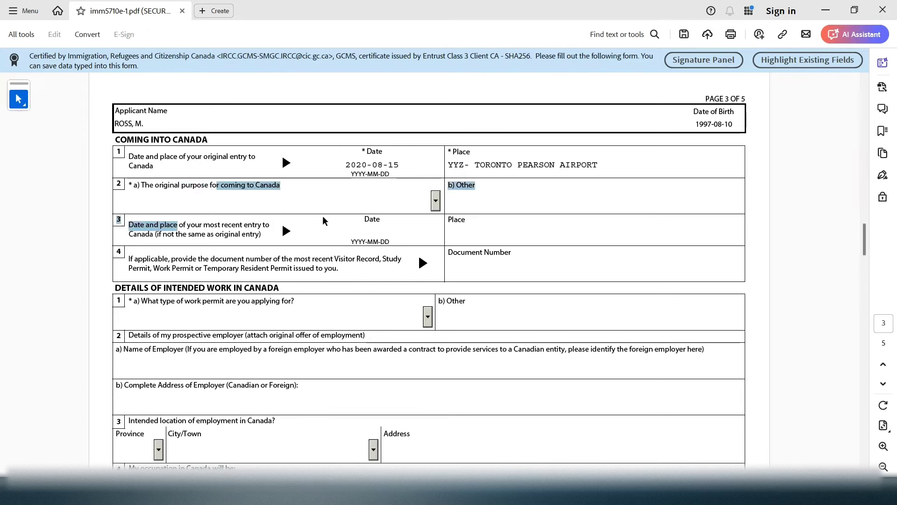
left_click(436, 201)
left_click(264, 249)
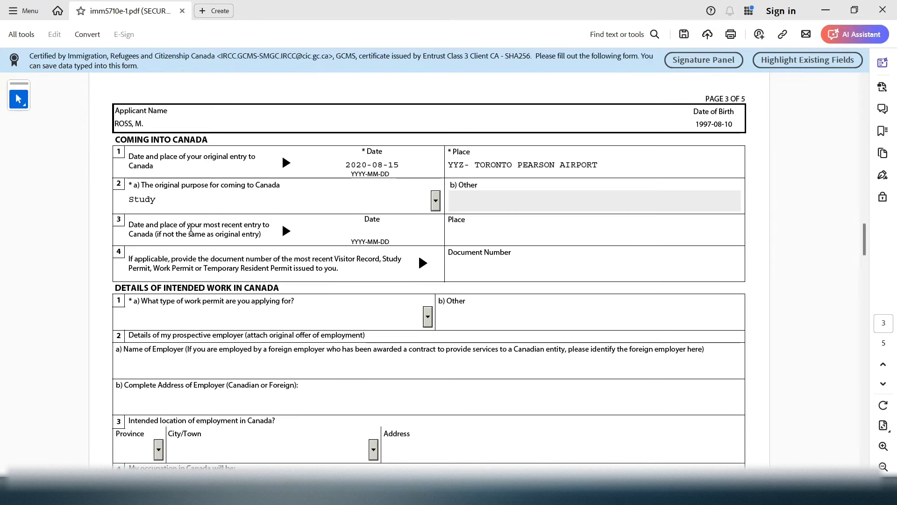
left_click_drag(187, 225, 264, 237)
left_click(405, 166)
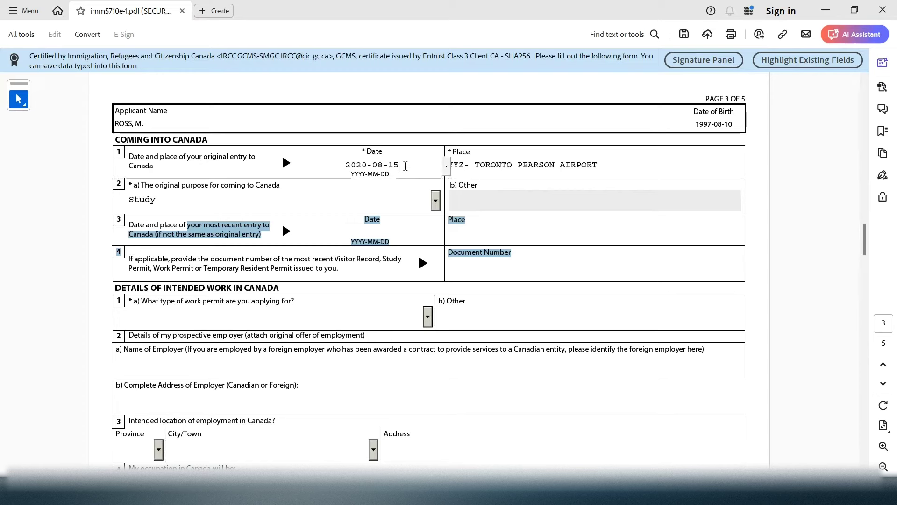
left_click_drag(405, 166, 338, 169)
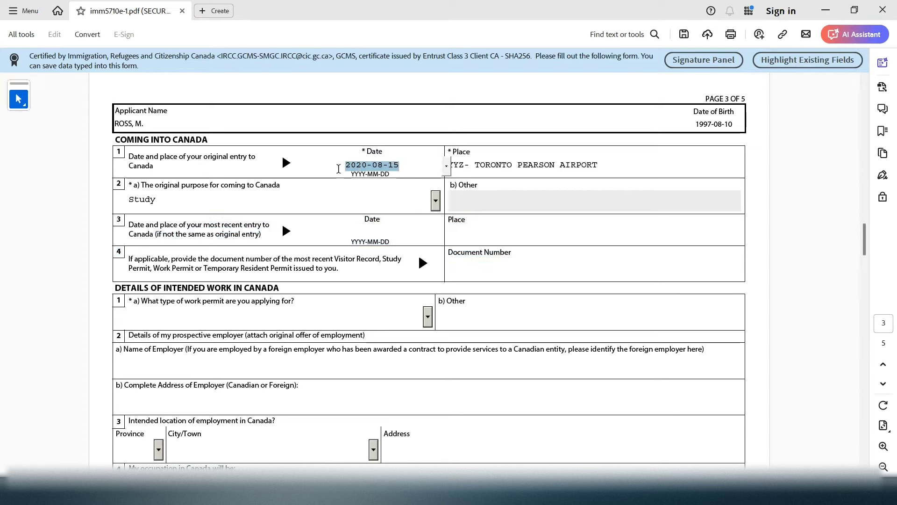
left_click(370, 236)
left_click(359, 268)
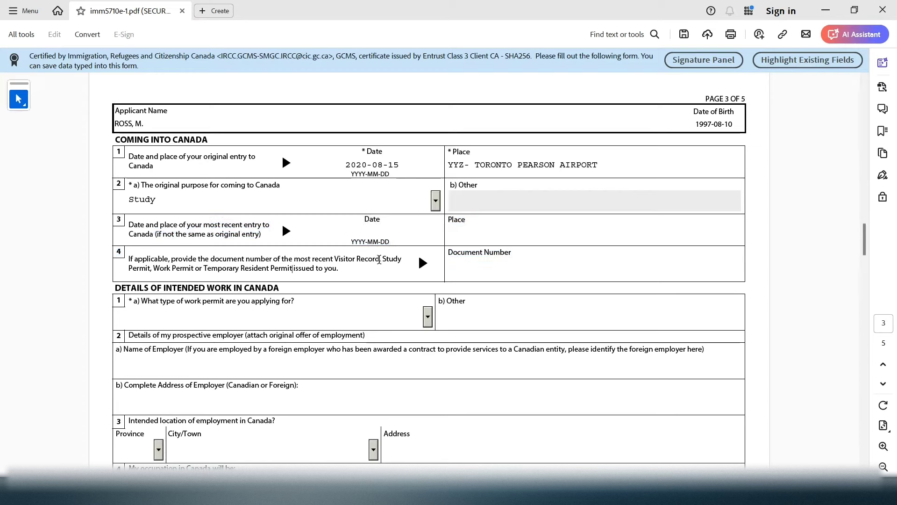
left_click_drag(134, 260, 206, 260)
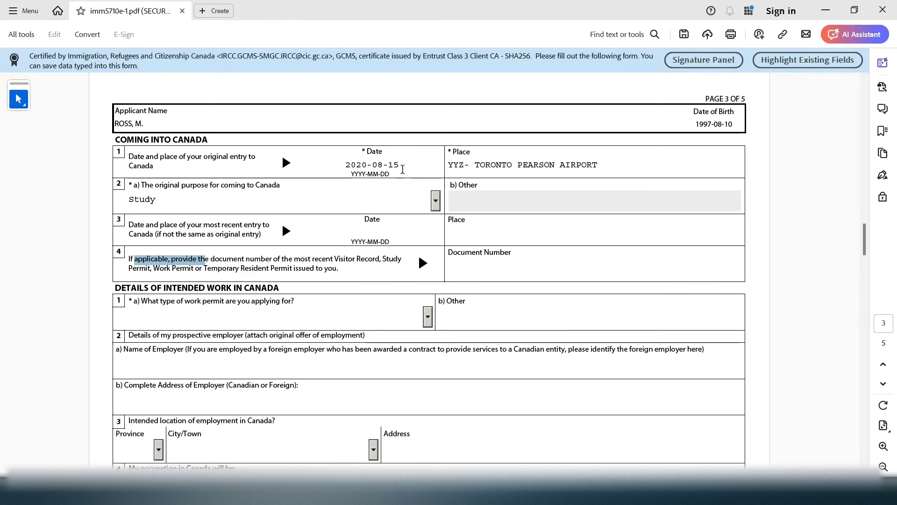
left_click_drag(403, 169, 337, 168)
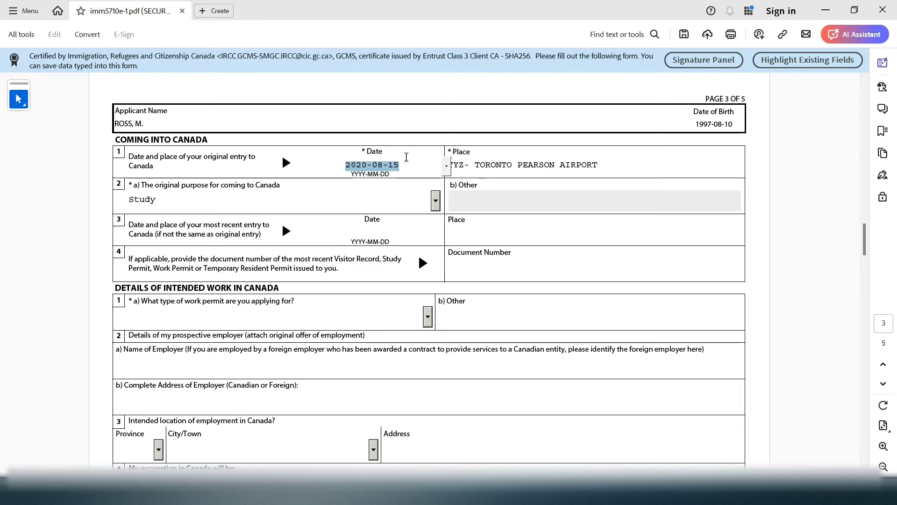
left_click_drag(400, 165, 371, 165)
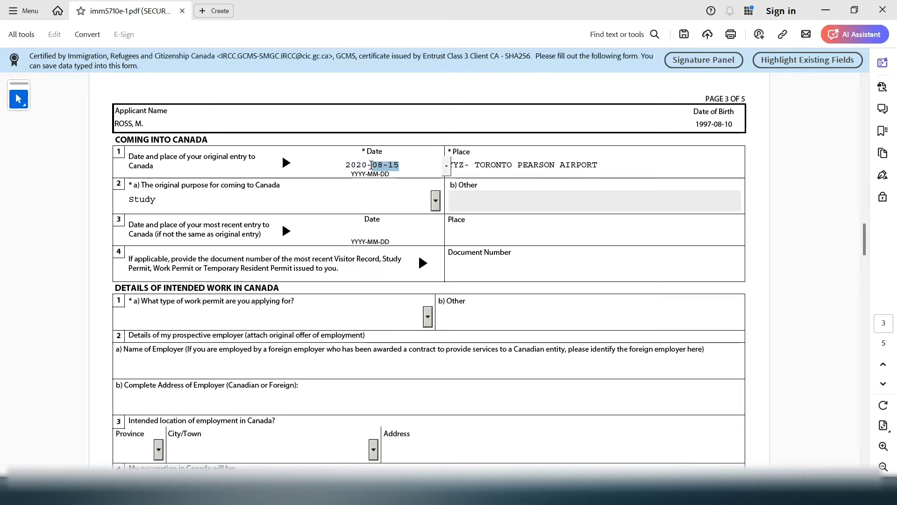
left_click(364, 226)
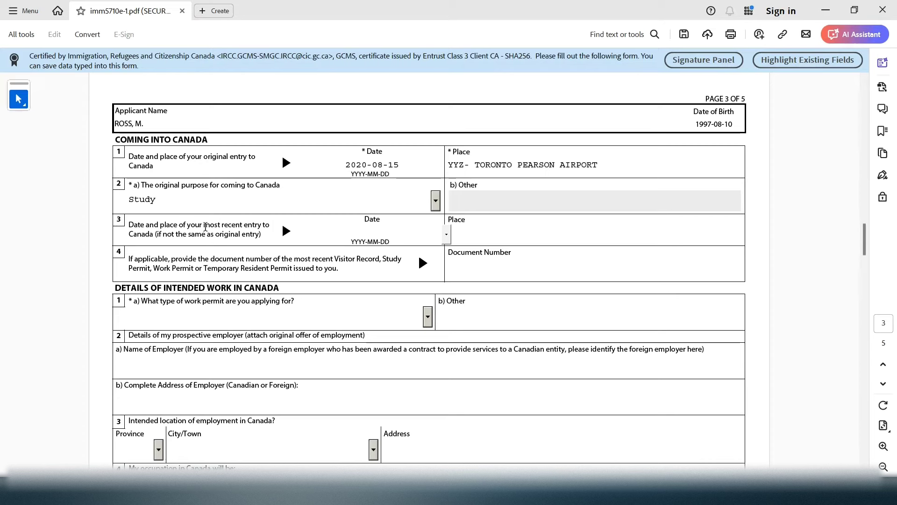
left_click_drag(206, 226, 265, 226)
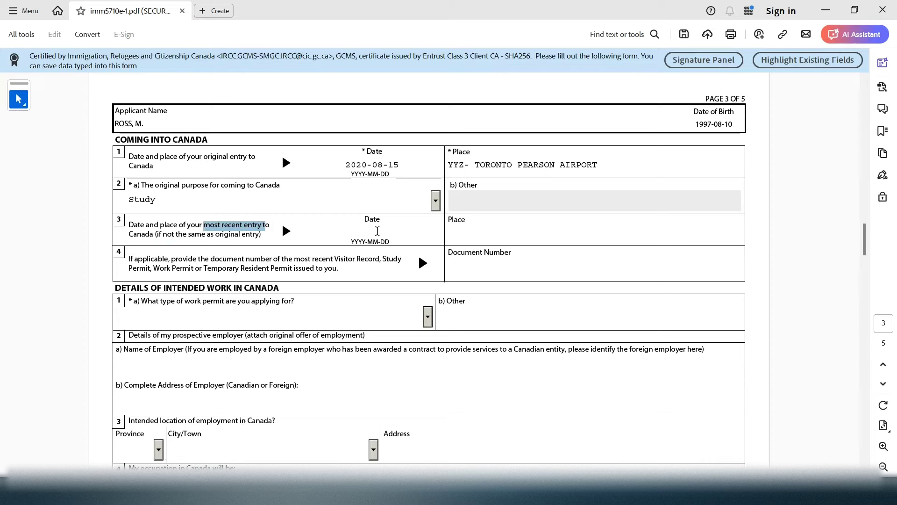
left_click(344, 231)
type("558")
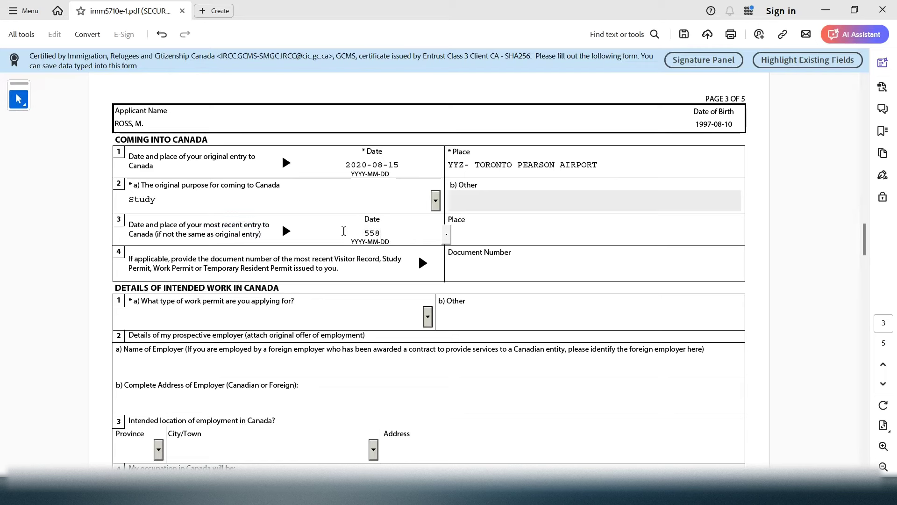
key("BackSpace")
key("BackSpace")
key("BackSpace")
left_click(517, 233)
type("YYJ")
key("BackSpace")
key("BackSpace")
key("BackSpace")
left_click(325, 161)
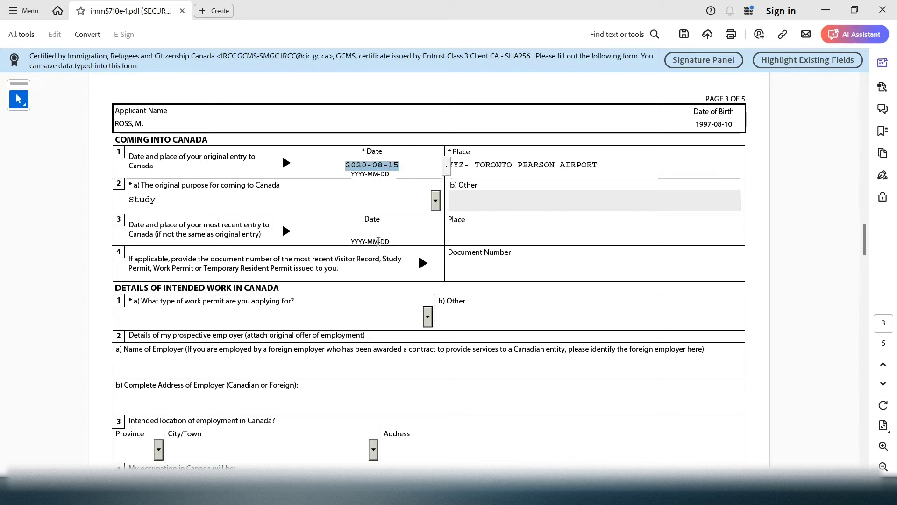
left_click(381, 229)
left_click(467, 234)
left_click(471, 277)
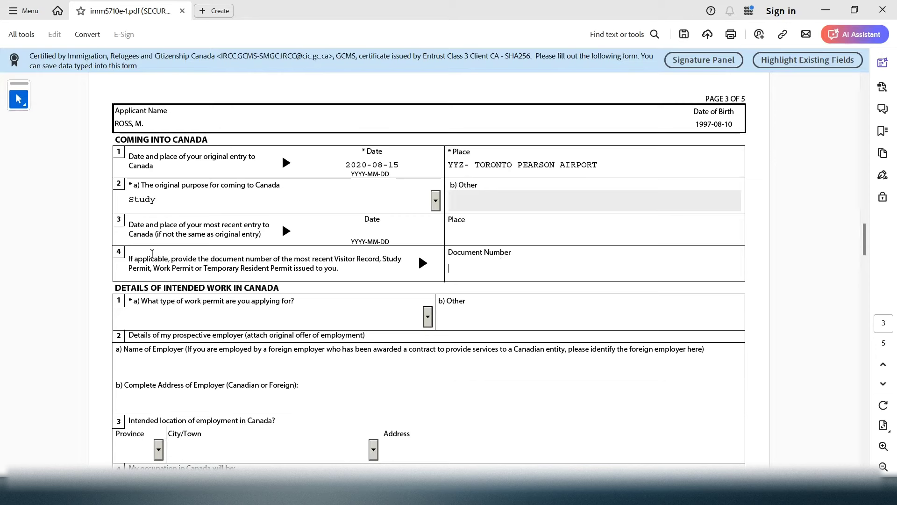
Paste the Study Permit's document number into the row 4 Document Number field
left_click_drag(136, 260, 346, 274)
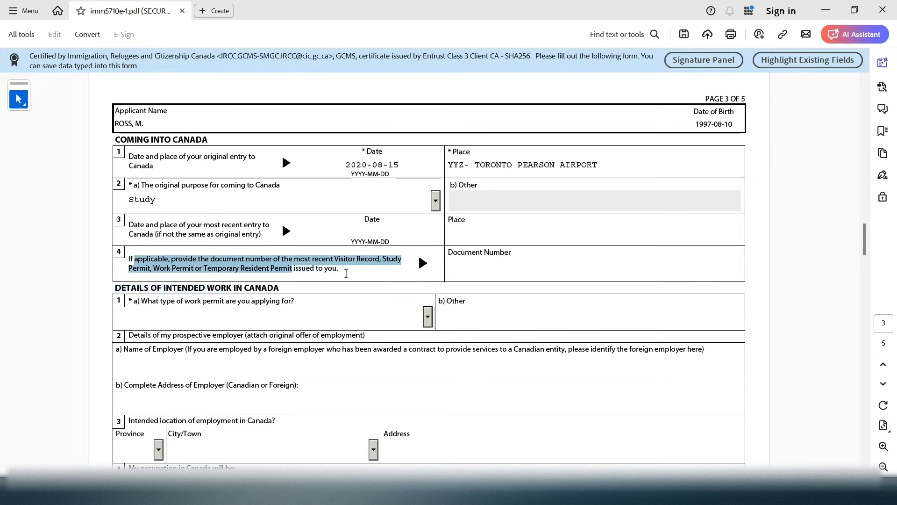
left_click(277, 260)
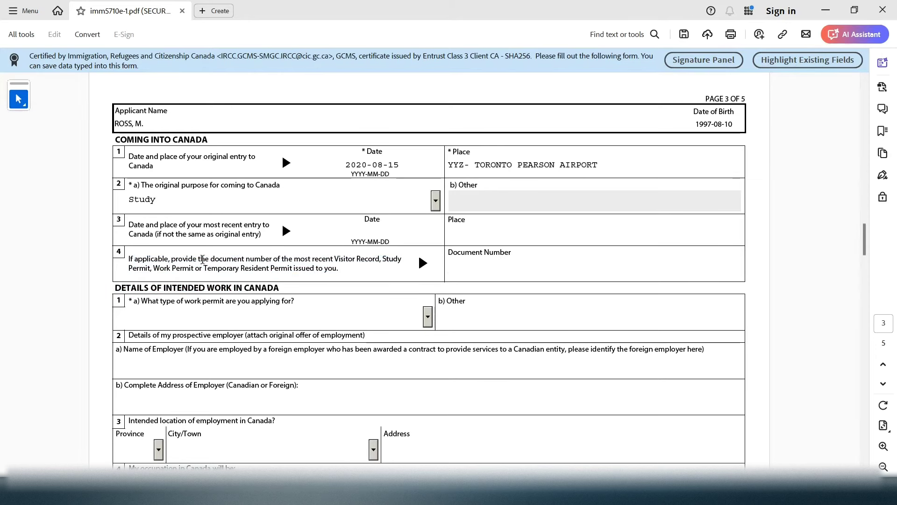
left_click_drag(190, 260, 372, 272)
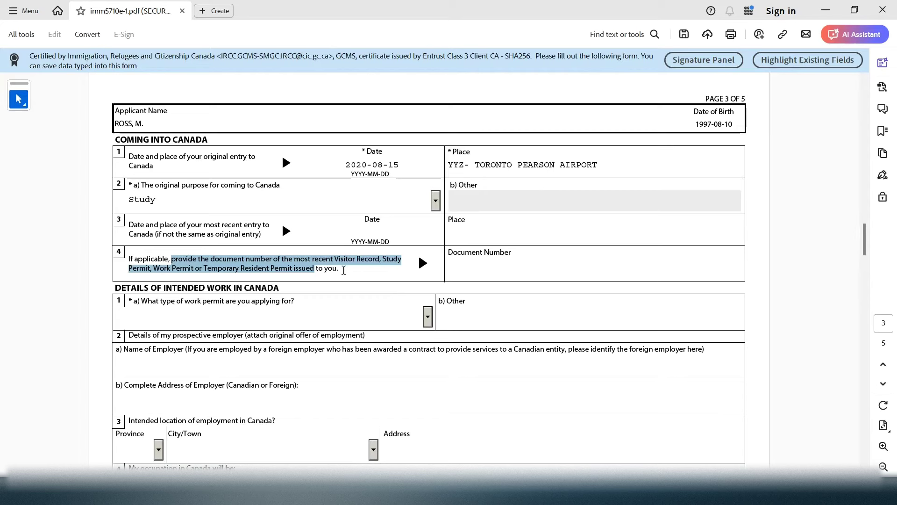
left_click(342, 270)
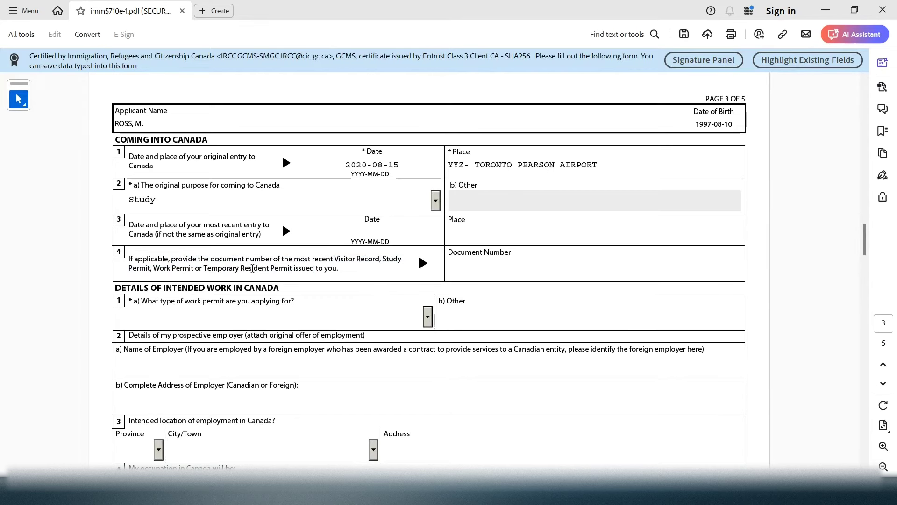
left_click_drag(211, 260, 254, 260)
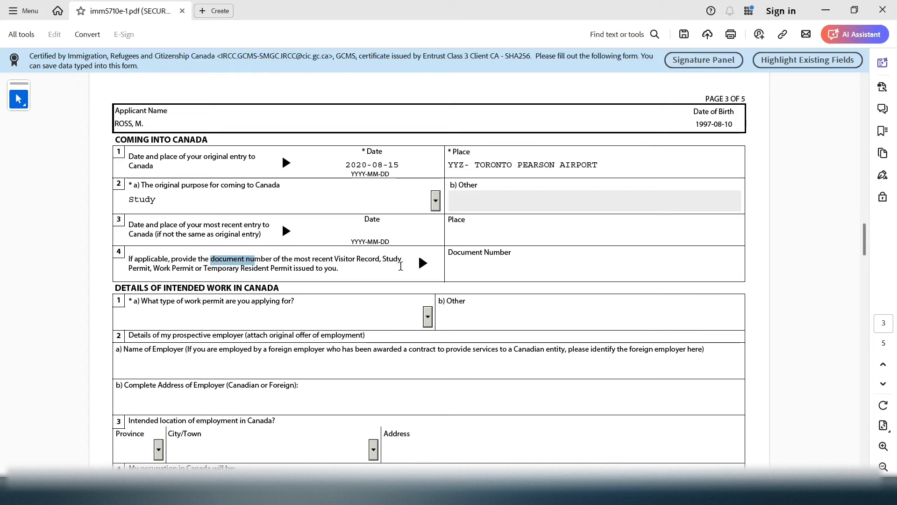
left_click_drag(383, 260, 152, 271)
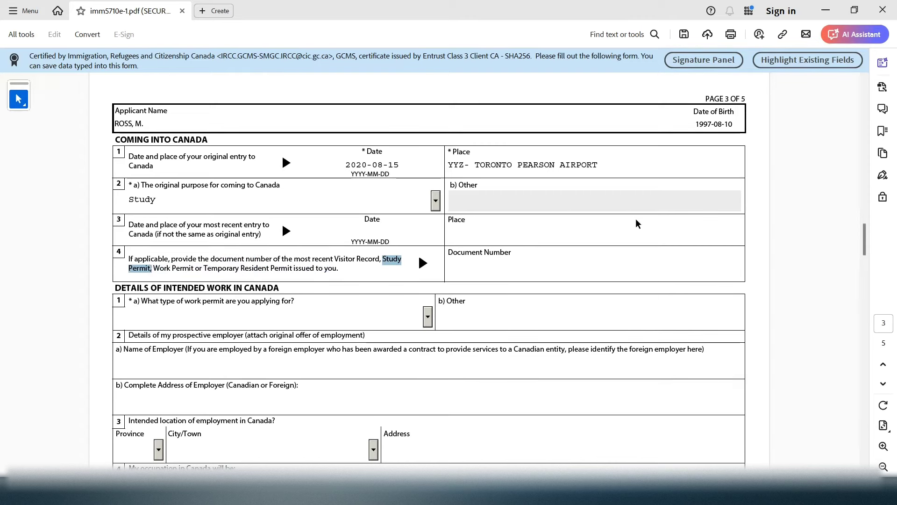
left_click(494, 266)
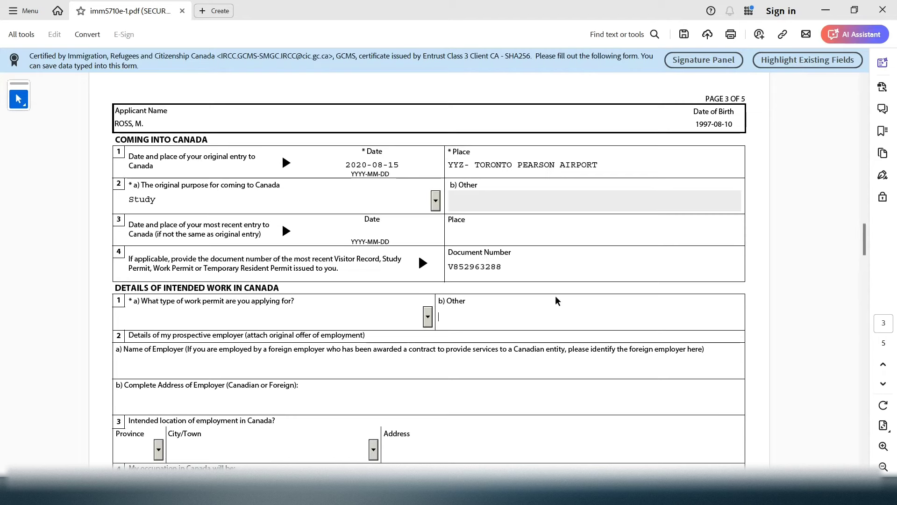
left_click_drag(451, 252, 519, 252)
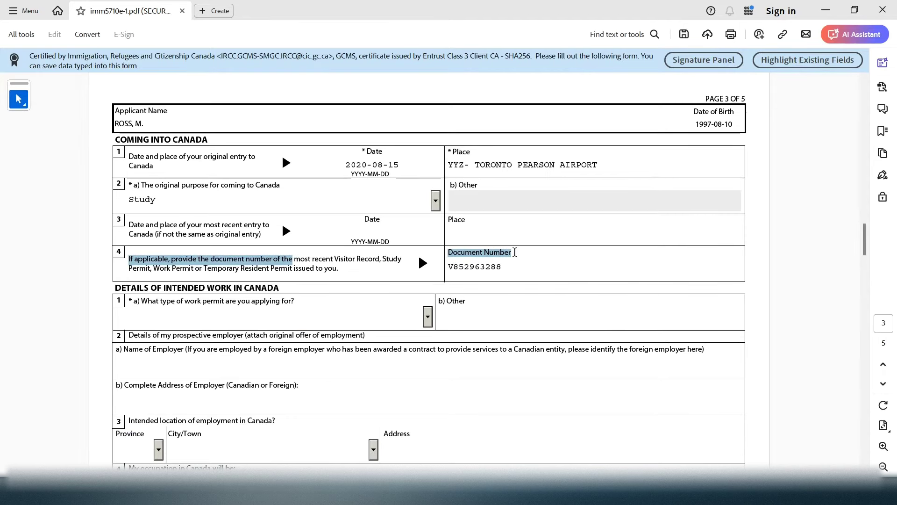
left_click_drag(382, 259, 149, 271)
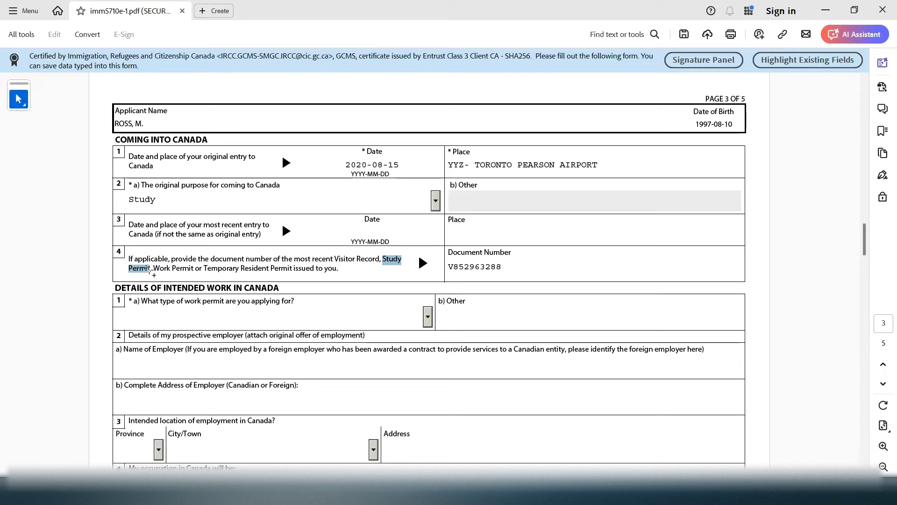
left_click_drag(150, 269, 156, 270)
left_click_drag(503, 266, 444, 265)
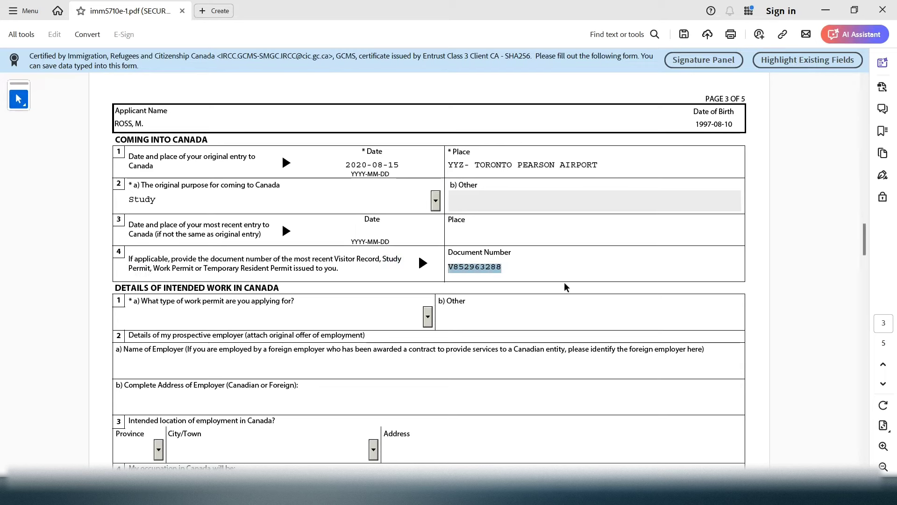
left_click_drag(865, 241, 866, 263)
Select Post Graduation Work Permit in the 'What type of work permit' dropdown
left_click(120, 190)
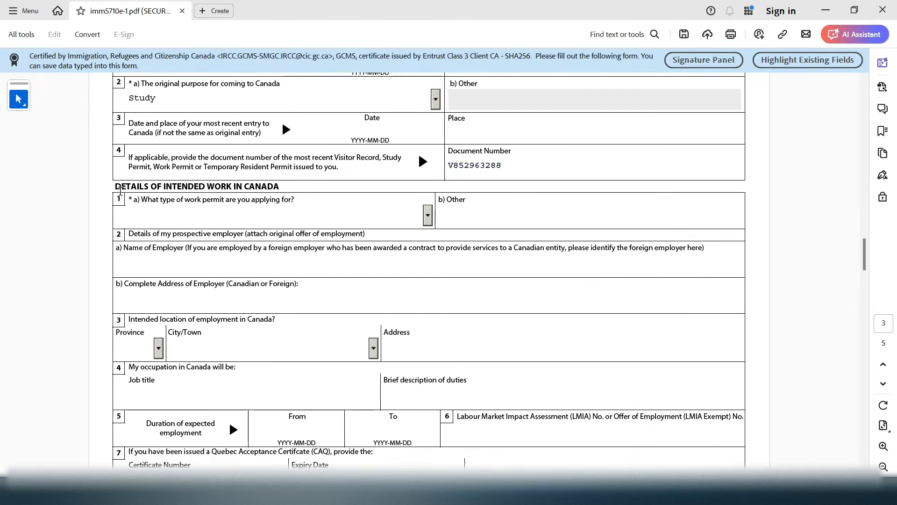
left_click_drag(120, 191, 152, 187)
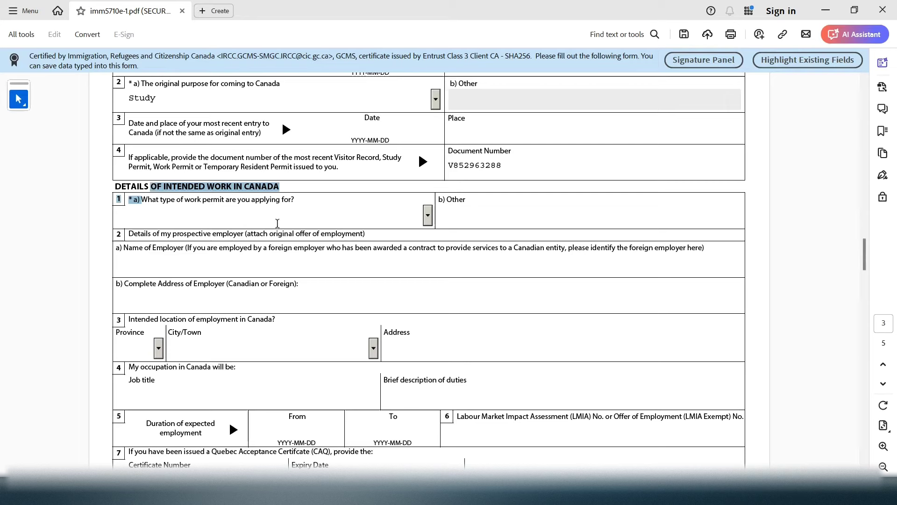
left_click(277, 223)
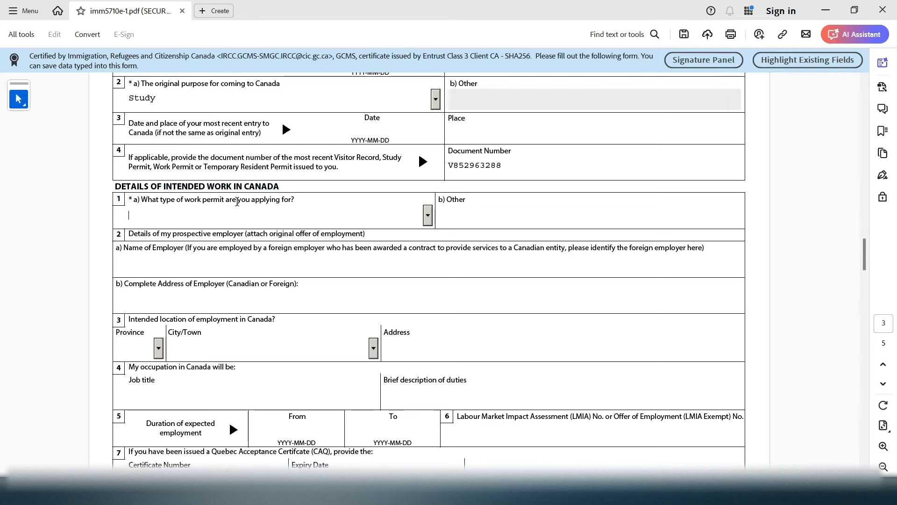
left_click_drag(237, 201, 212, 236)
left_click(428, 218)
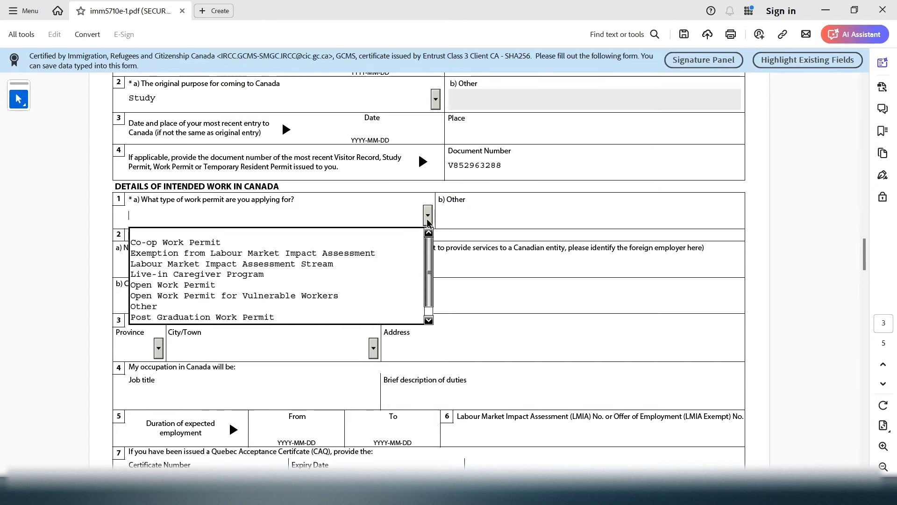
left_click(325, 320)
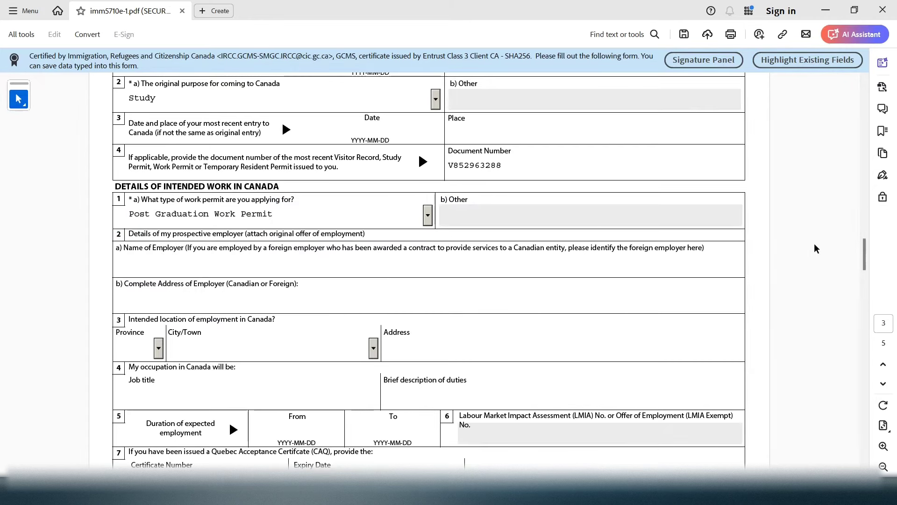
scroll(864, 254, "down", 3)
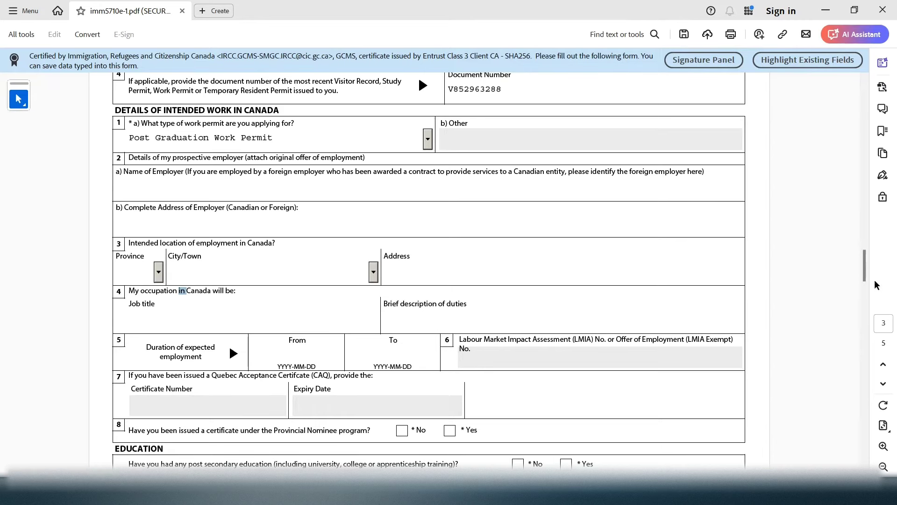
Tick No for question 8 on a Provincial Nominee program certificate
left_click_drag(866, 266, 866, 265)
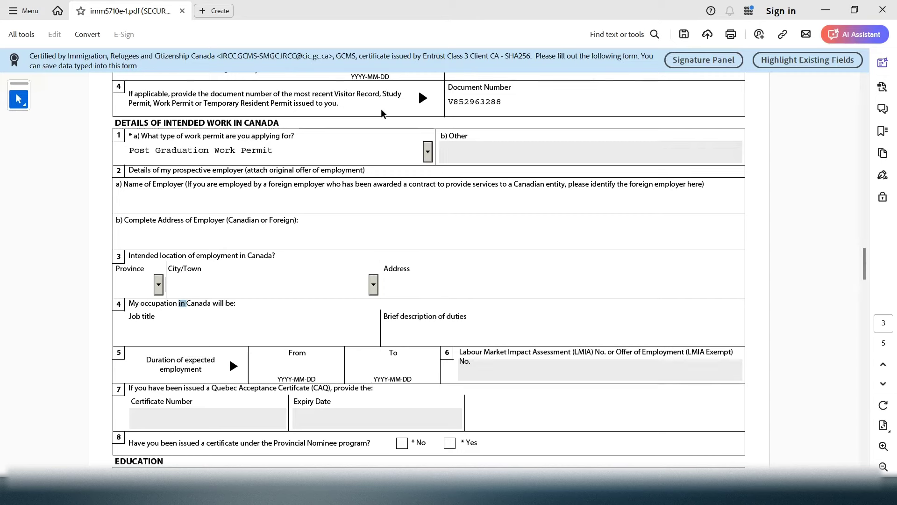
left_click_drag(356, 184, 376, 388)
left_click_drag(865, 275, 865, 283)
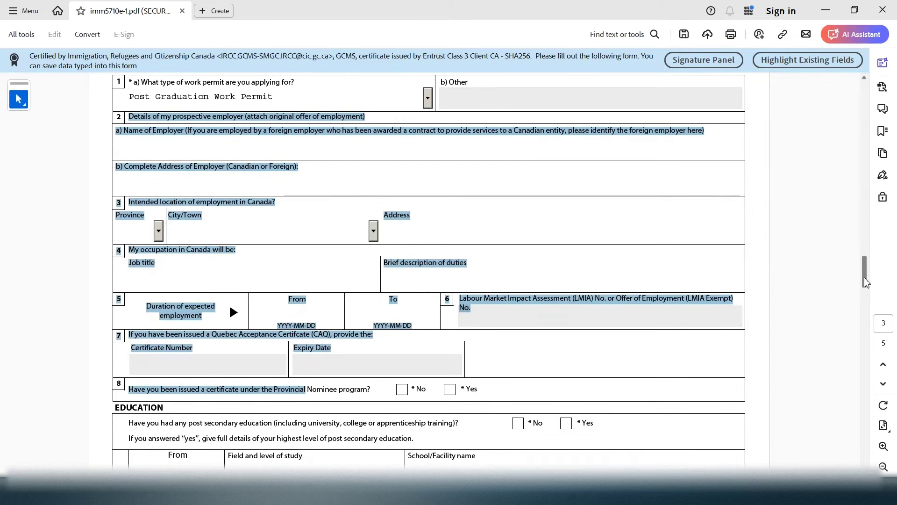
scroll(421, 243, "down", 3)
left_click(190, 241)
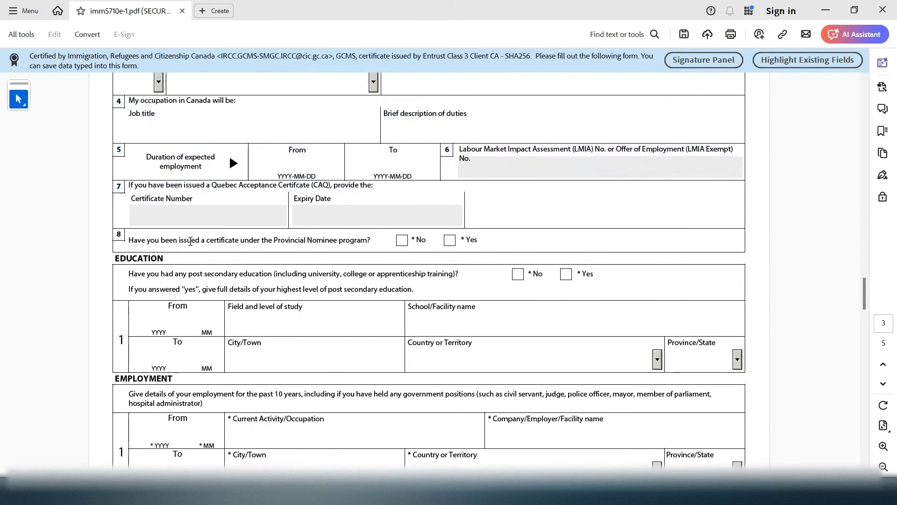
left_click_drag(190, 241, 371, 241)
left_click(403, 245)
left_click(403, 241)
left_click_drag(114, 261, 325, 298)
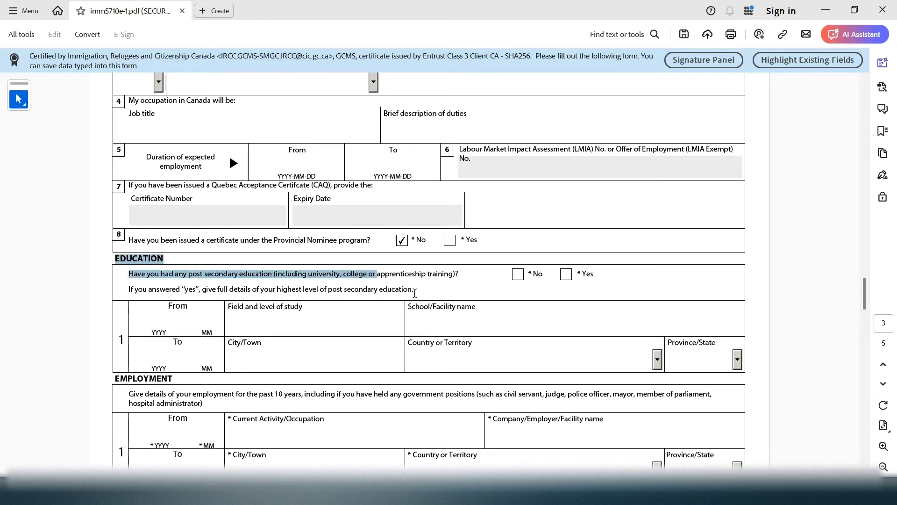
left_click(405, 288)
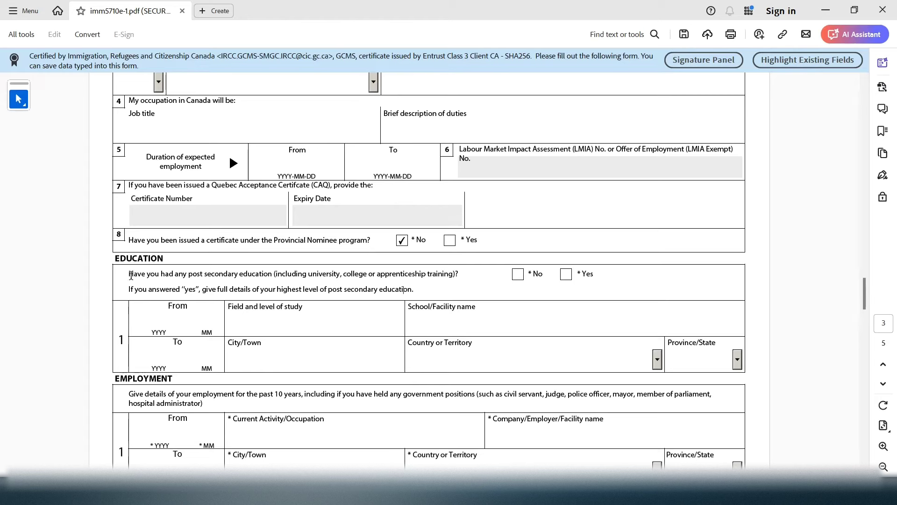
left_click_drag(147, 276, 452, 265)
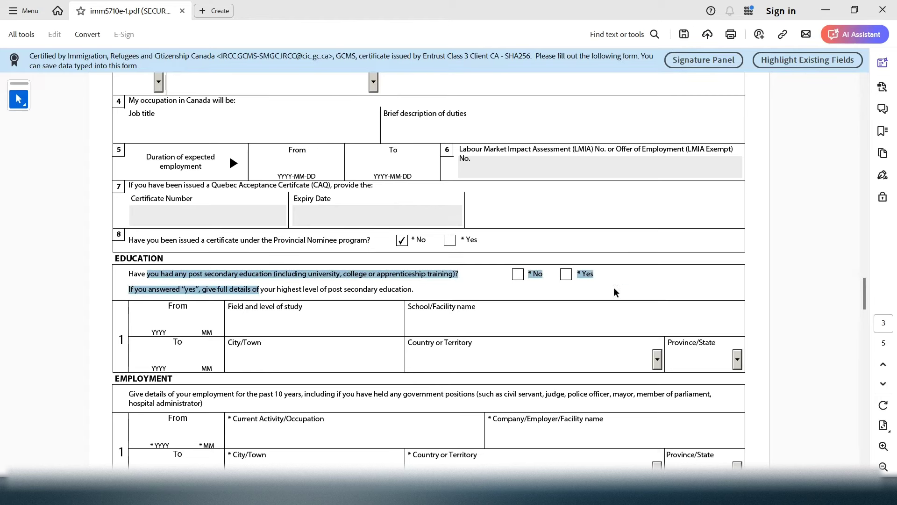
Answer Yes to post-secondary education and enter the start date 2020 09
left_click(567, 277)
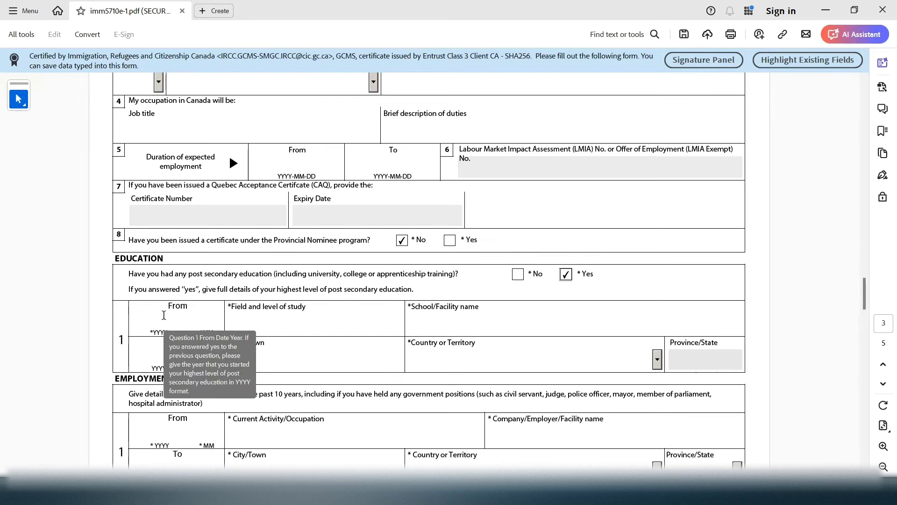
left_click(164, 315)
left_click_drag(169, 307, 194, 307)
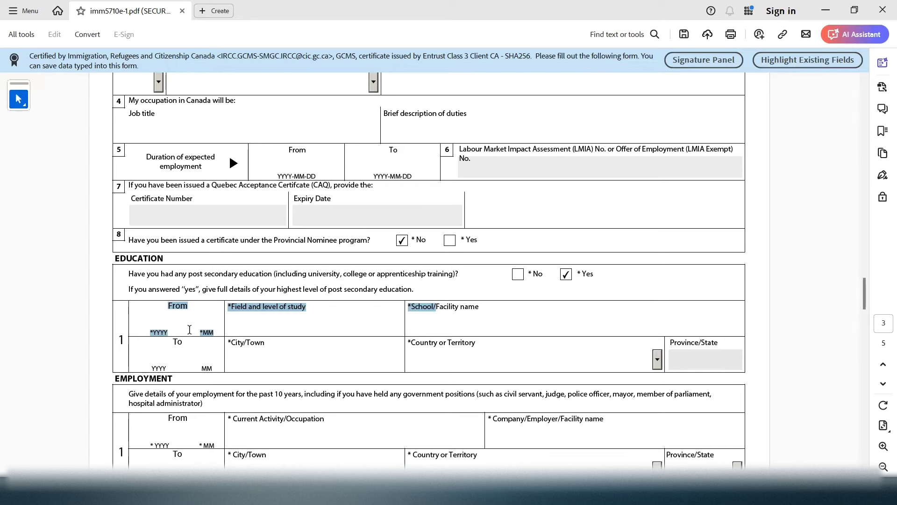
left_click(163, 323)
type("20")
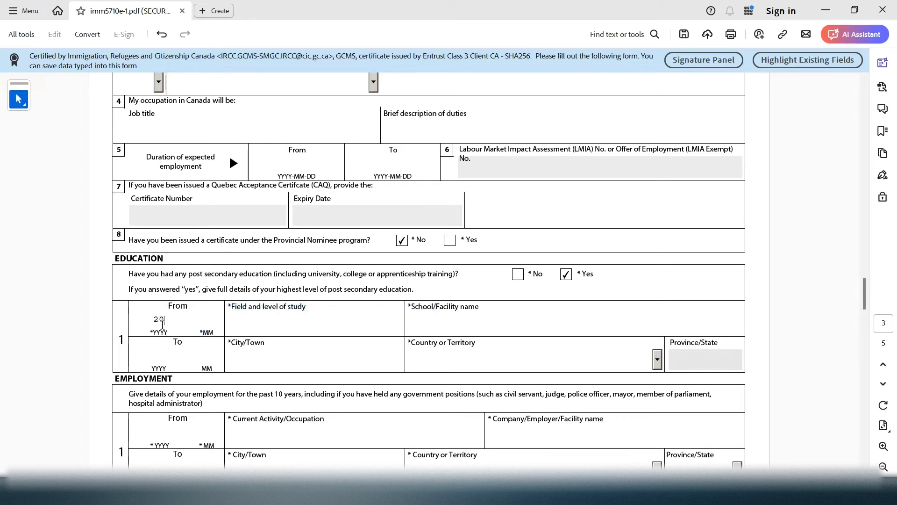
type("2009")
left_click(201, 320)
left_click_drag(147, 318, 225, 318)
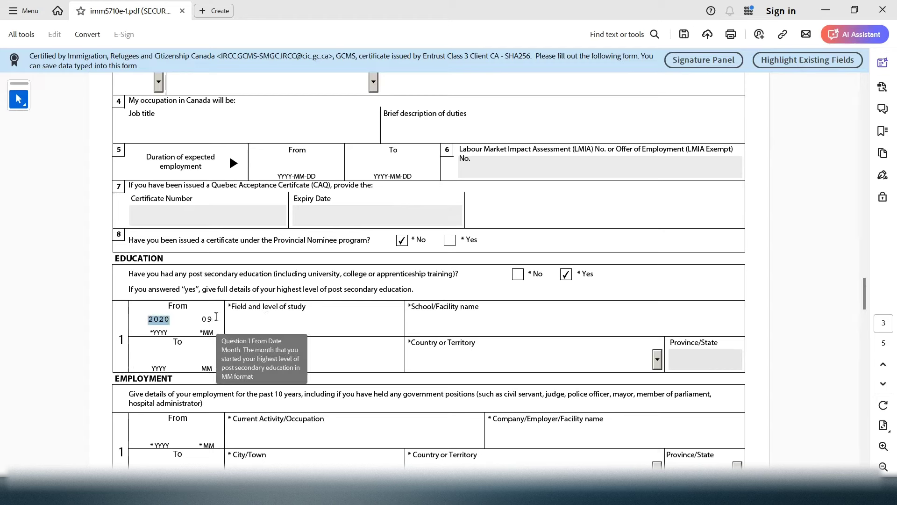
key("Tab")
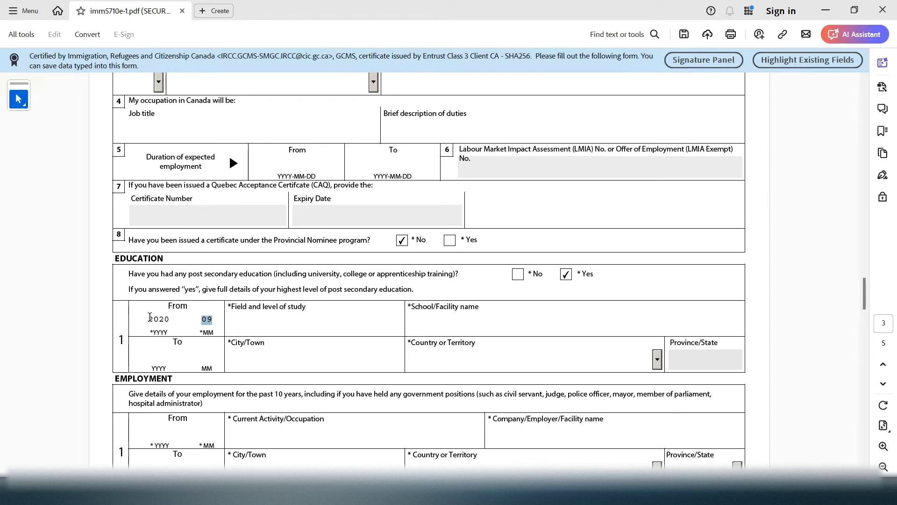
left_click_drag(150, 318, 225, 320)
left_click_drag(145, 324, 229, 329)
Enter BUSINESS at YORK UNIVERSITY in TORONTO, Canada, province ON
left_click(275, 314)
type("BUSINESS")
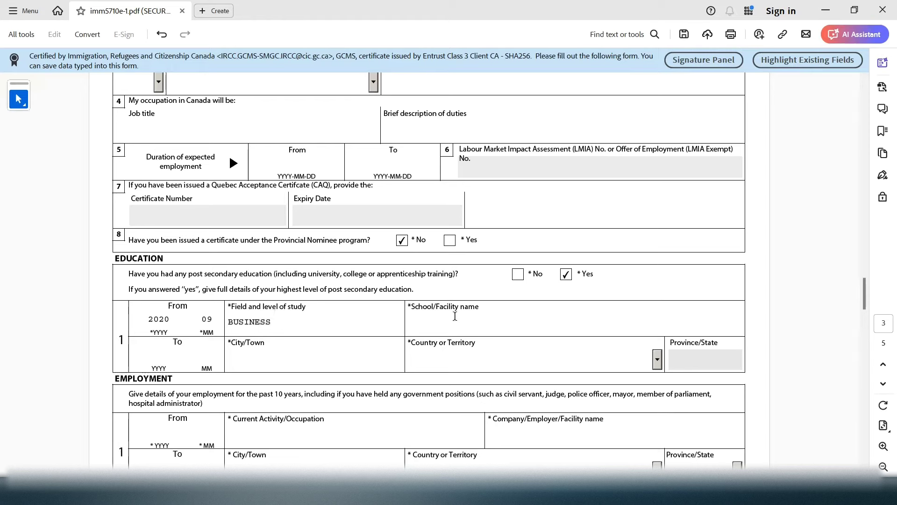
left_click(456, 316)
type("YORK UNIVERSITY")
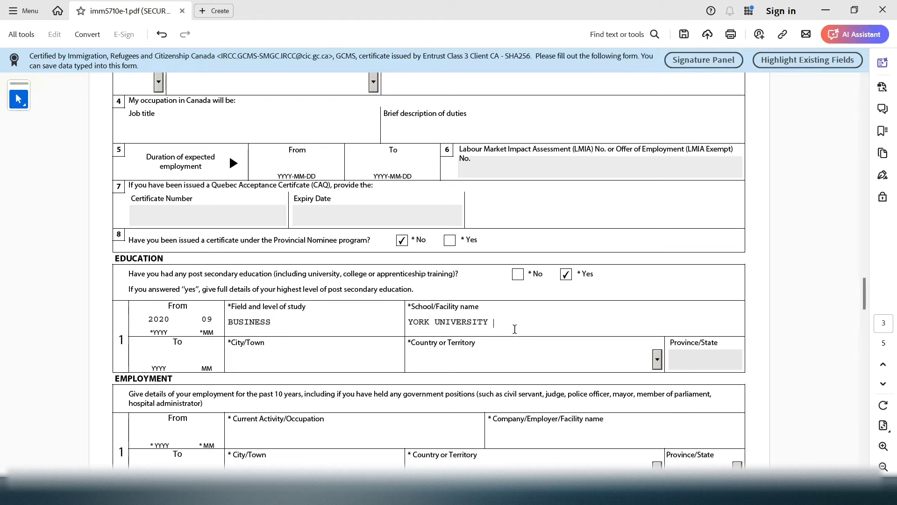
left_click(258, 357)
type("TORONTO")
left_click(479, 356)
type("Canada")
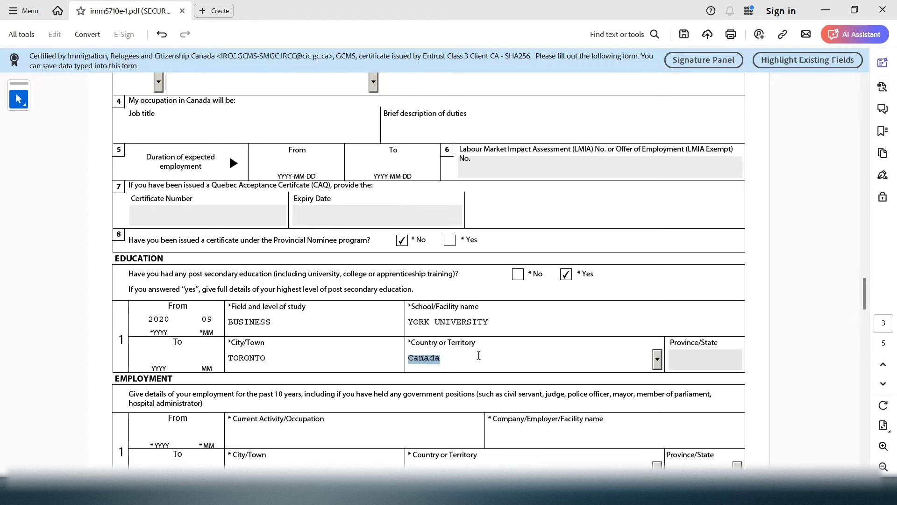
left_click(685, 357)
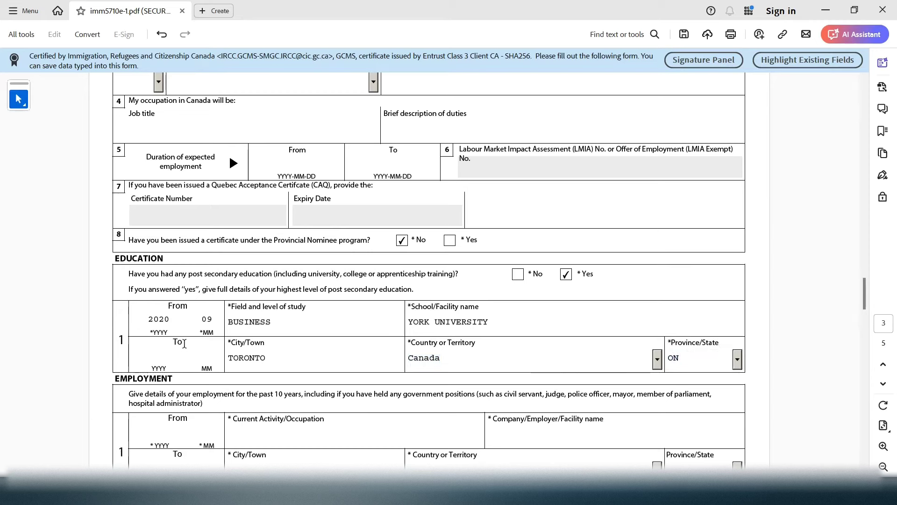
left_click_drag(246, 395, 173, 342)
Enter the education end date 2024 04
left_click(158, 353)
type("20240")
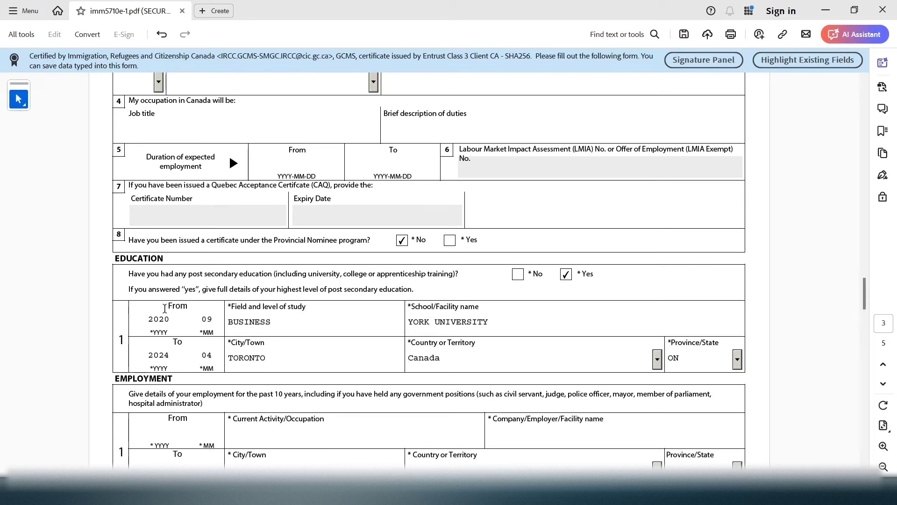
left_click_drag(191, 308, 165, 306)
left_click_drag(171, 341, 192, 342)
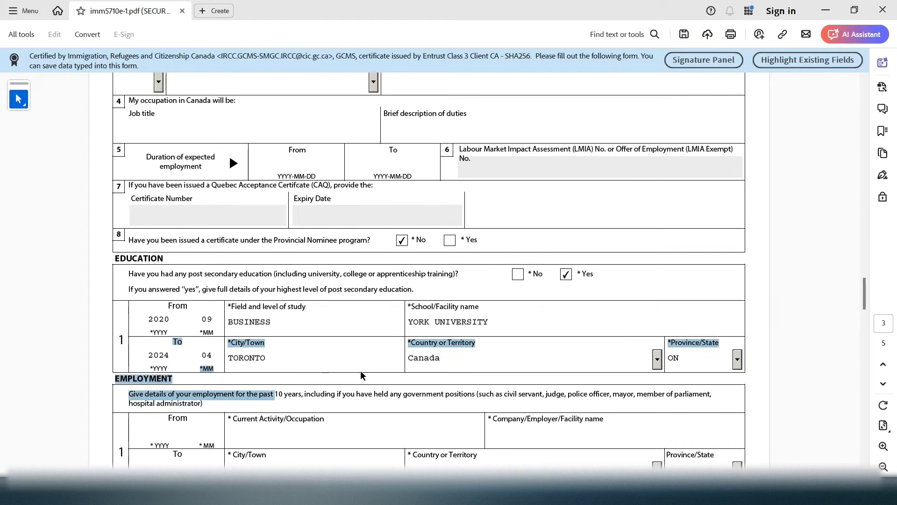
left_click_drag(865, 294, 865, 299)
Read the Employment section's instructions about the past 10 years
left_click(341, 381)
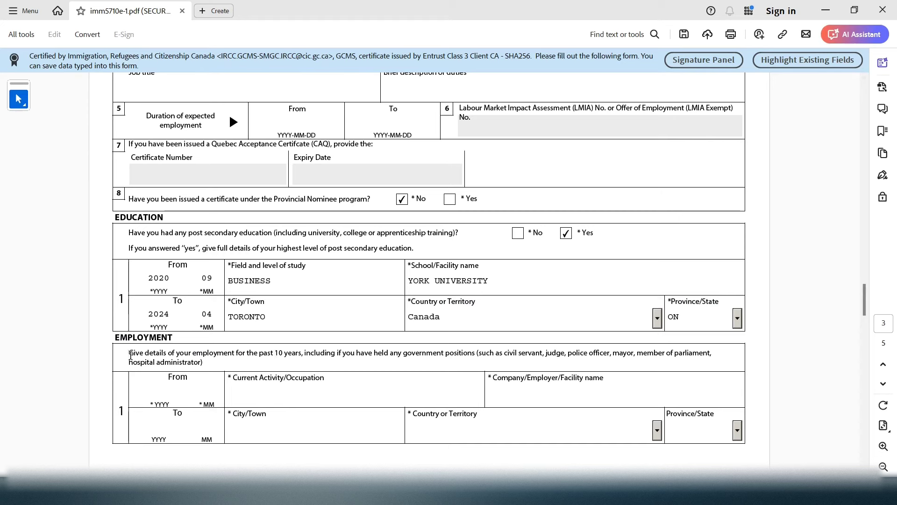
left_click_drag(130, 355, 180, 337)
left_click(249, 360)
left_click_drag(260, 353, 301, 356)
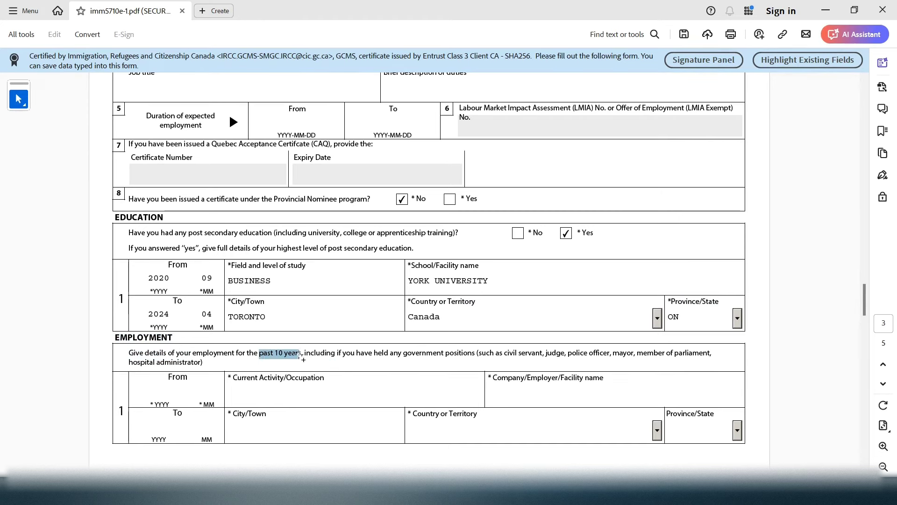
left_click_drag(193, 354, 305, 355)
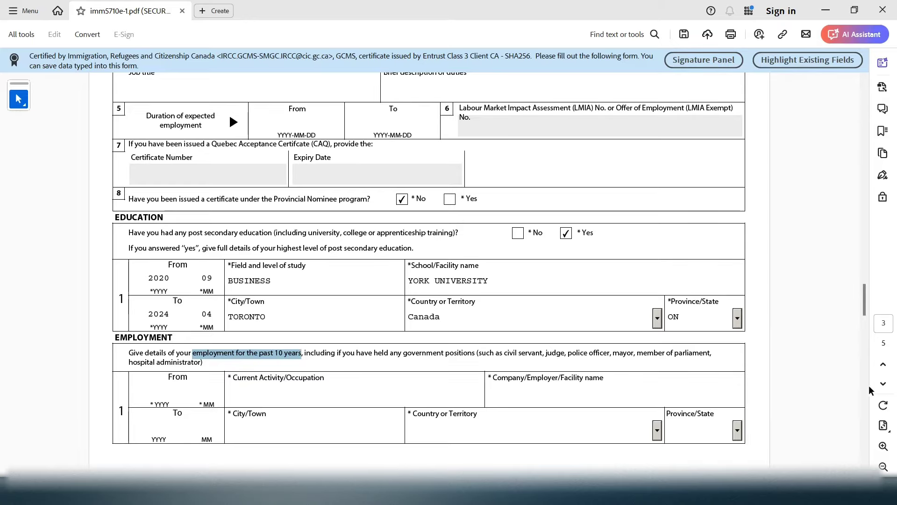
Scroll past the Employment table to page 4's Background Information section
left_click_drag(866, 287, 870, 229)
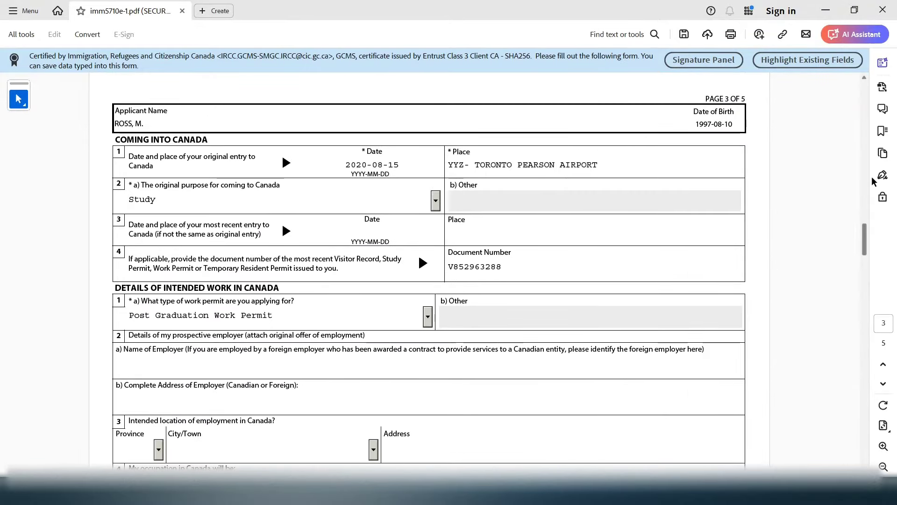
left_click(865, 78)
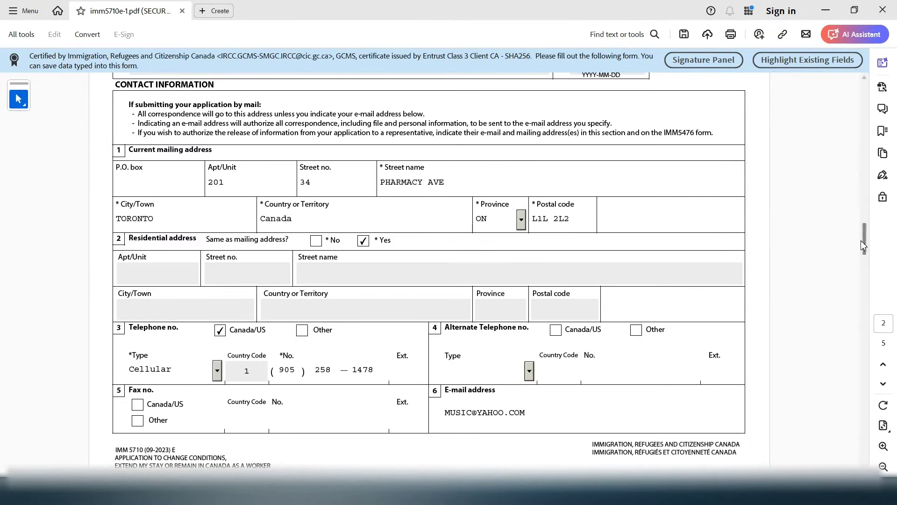
left_click_drag(863, 245, 866, 308)
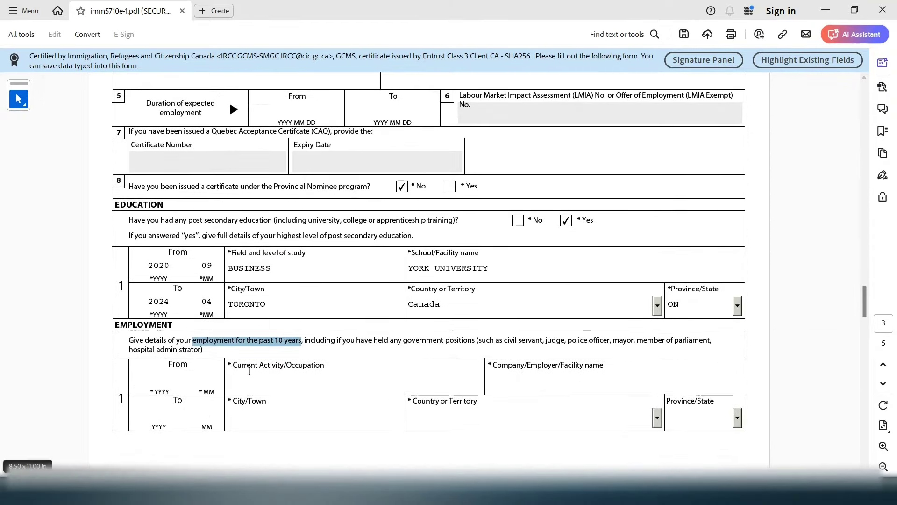
left_click(316, 409)
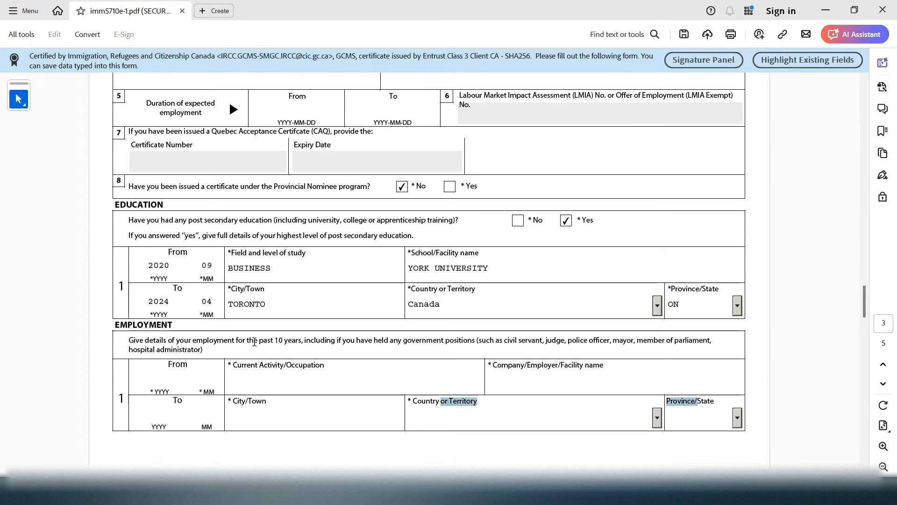
left_click_drag(864, 300, 865, 308)
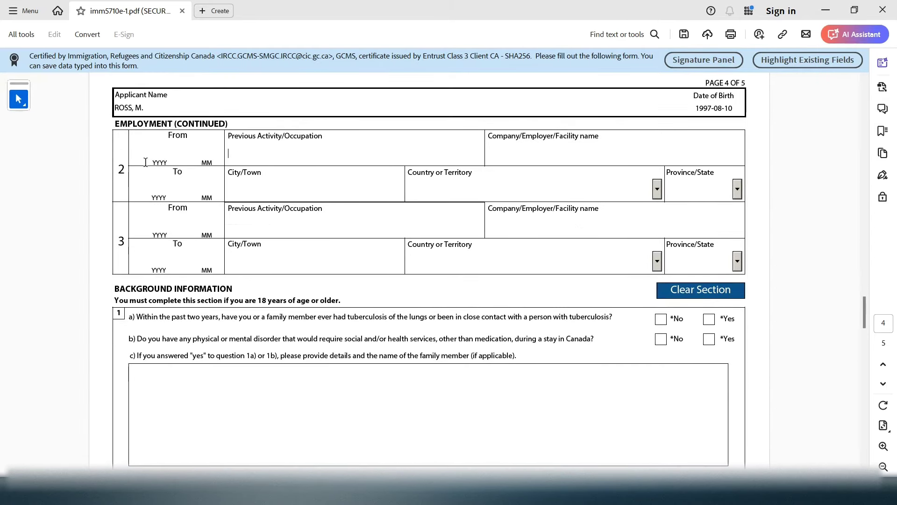
left_click(344, 252)
left_click_drag(864, 322, 864, 305)
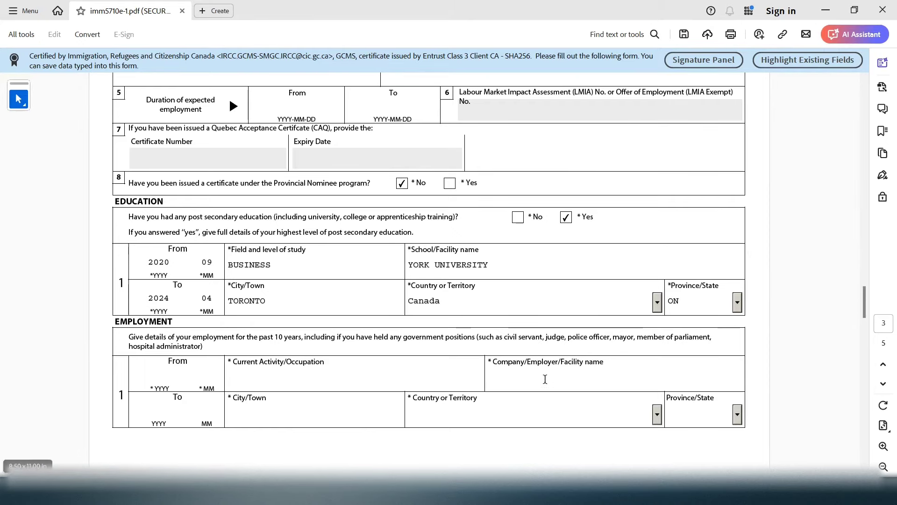
left_click_drag(868, 302, 868, 319)
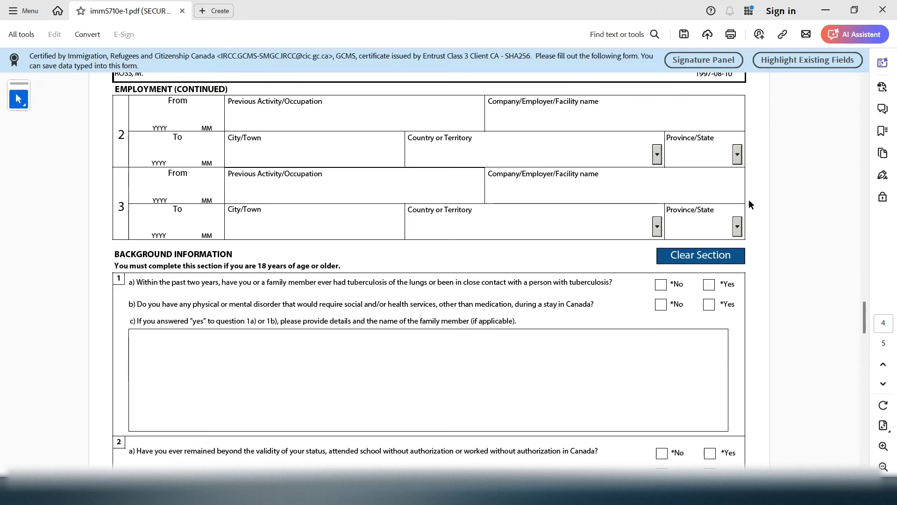
left_click_drag(864, 316, 862, 302)
left_click_drag(305, 320, 270, 324)
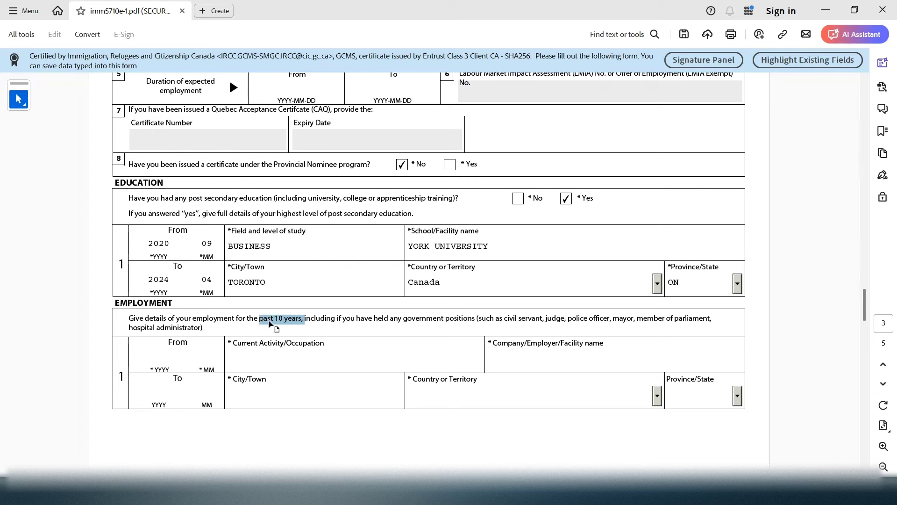
left_click(270, 324)
left_click_drag(865, 302, 861, 334)
left_click_drag(244, 133, 190, 124)
Answer No to question 1a about tuberculosis
left_click(333, 149)
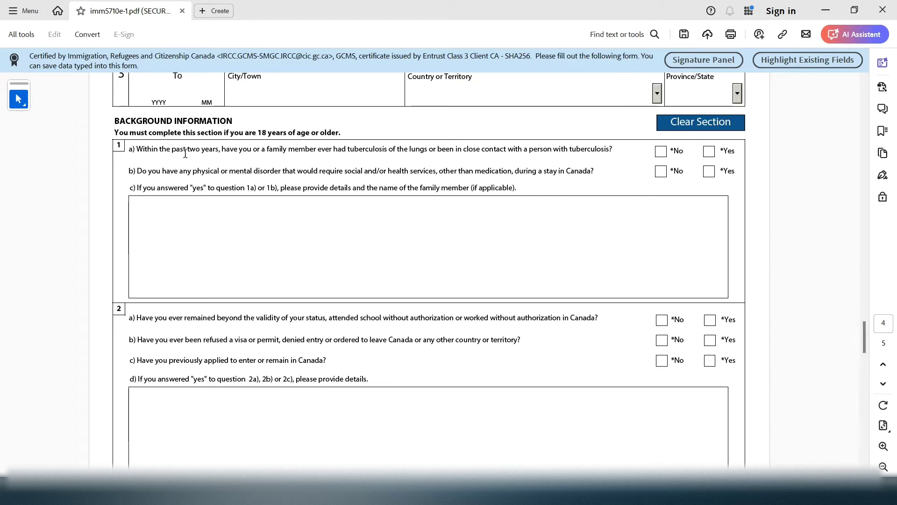
left_click_drag(245, 130, 332, 127)
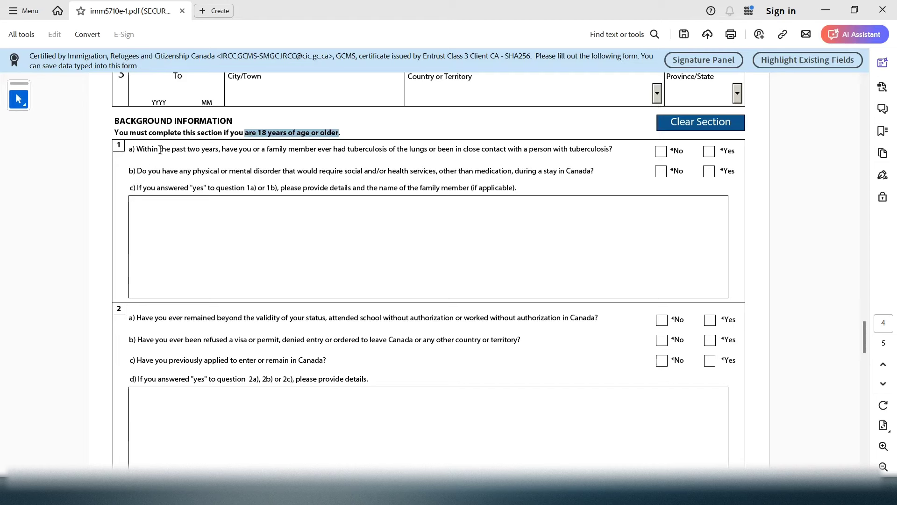
left_click_drag(188, 149, 313, 153)
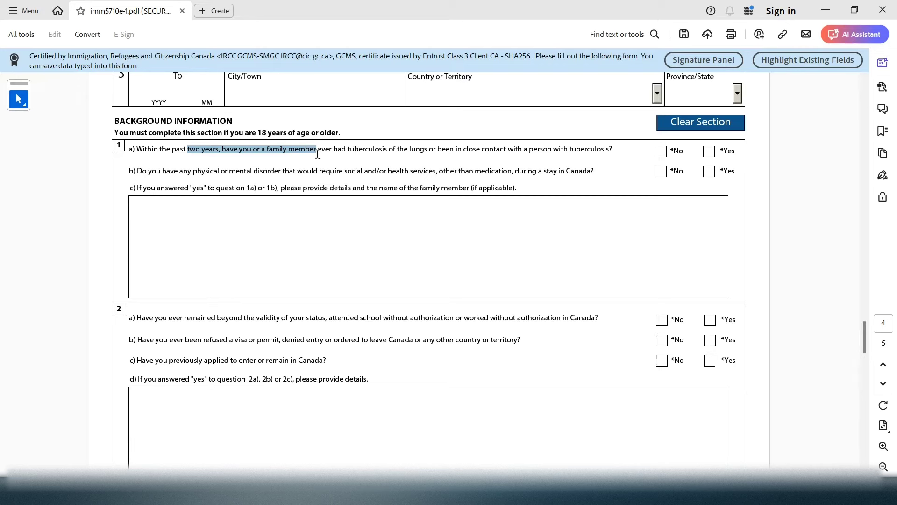
left_click(343, 157)
left_click_drag(336, 152, 415, 155)
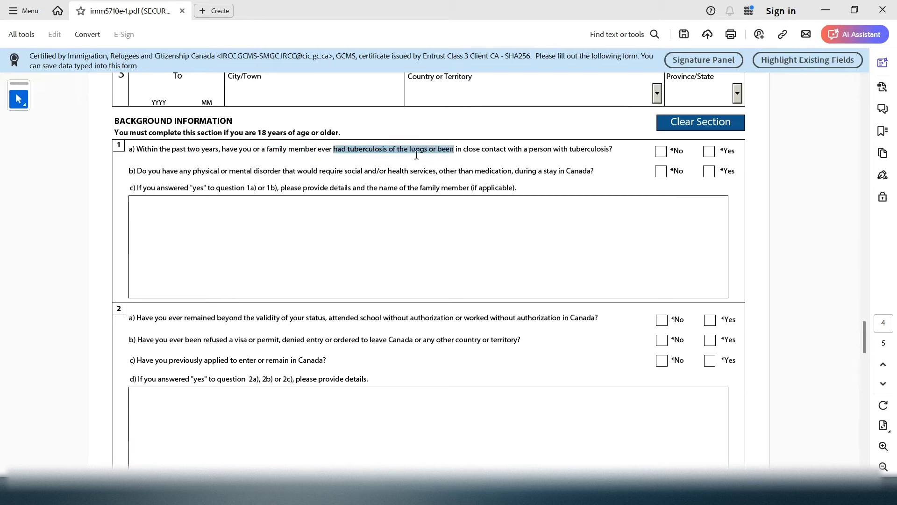
left_click_drag(482, 152, 622, 150)
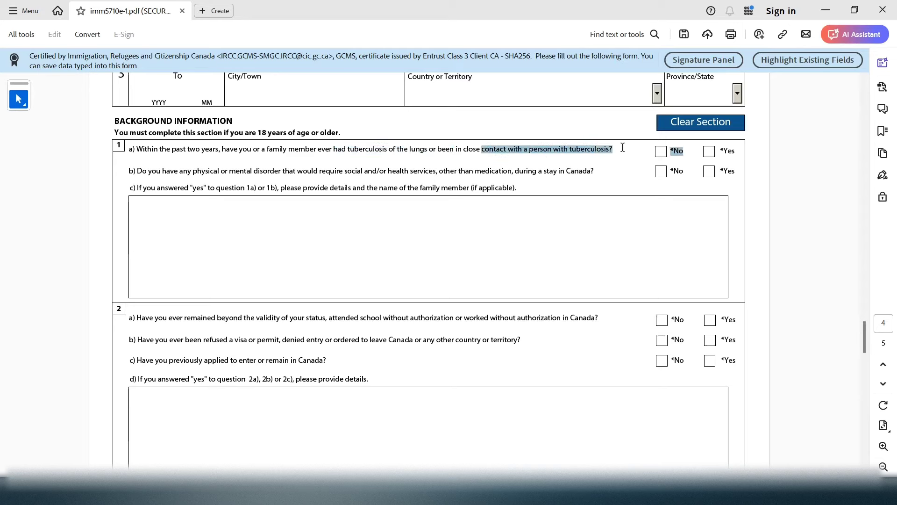
left_click(660, 151)
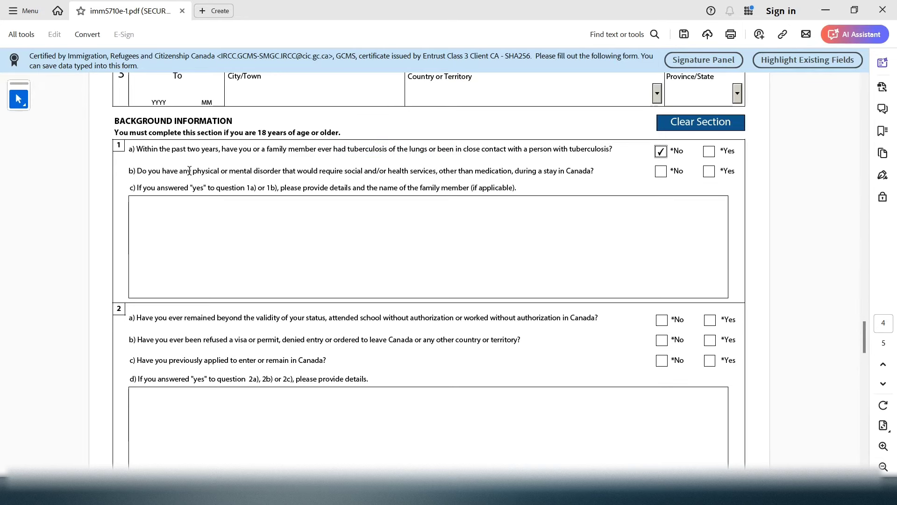
Answer No to question 1b about physical or mental disorders, leaving 1c details blank
mouse_move(189, 170)
left_mouse_down()
mouse_move(596, 170)
mouse_move(583, 171)
left_mouse_up()
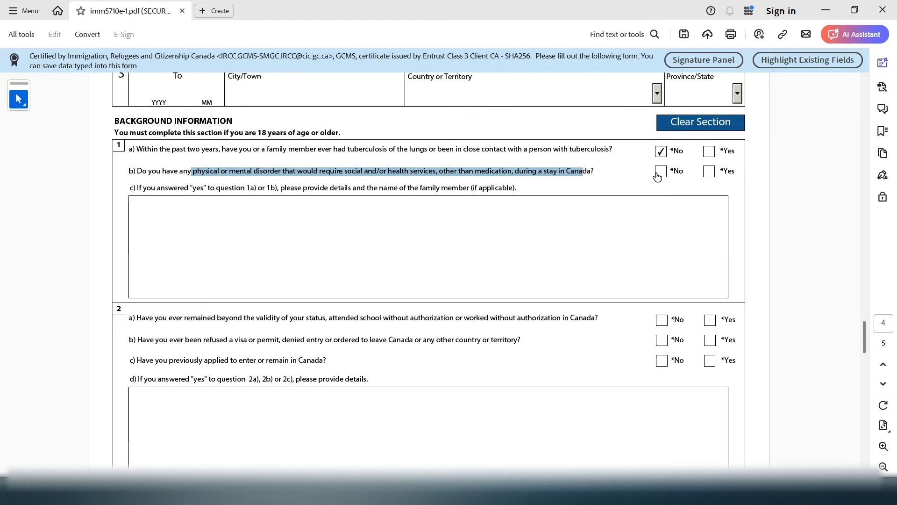
left_click(659, 172)
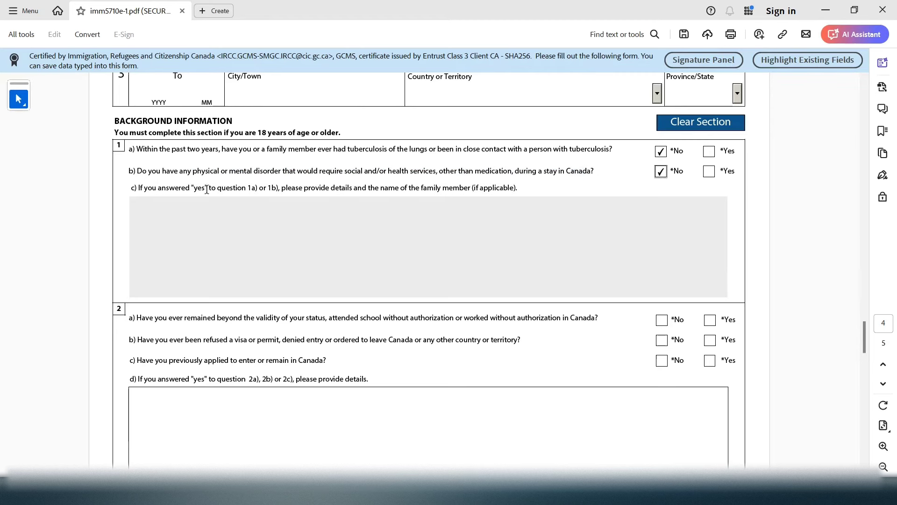
left_click_drag(191, 191, 257, 190)
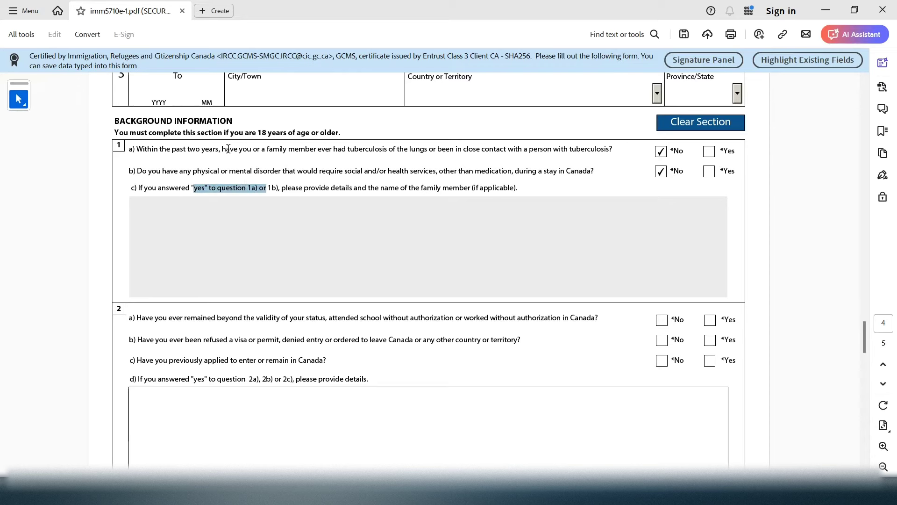
left_click_drag(222, 150, 332, 149)
left_click_drag(240, 172, 504, 183)
left_click(231, 240)
left_click(300, 200)
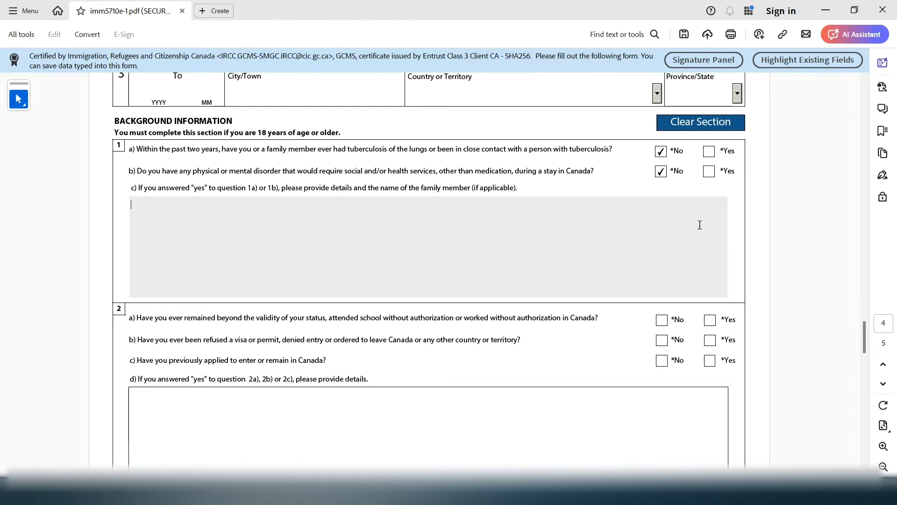
left_click(661, 171)
left_click(709, 172)
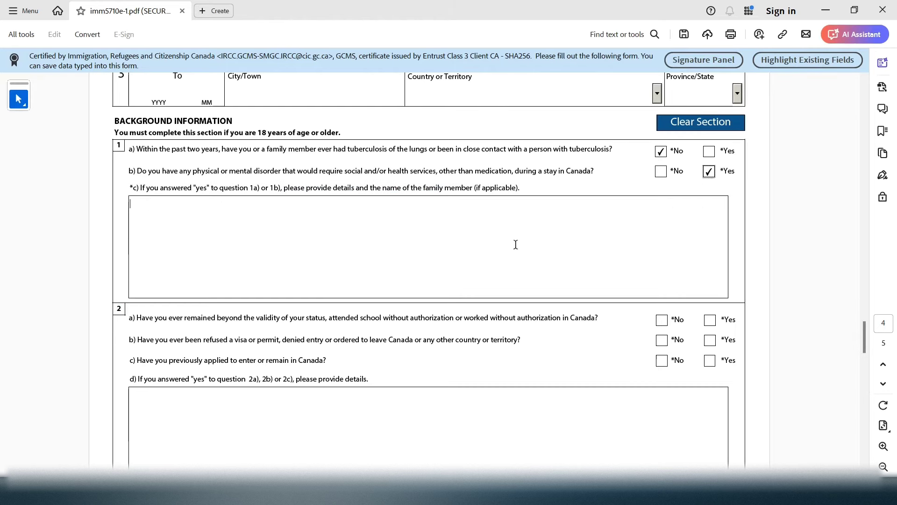
left_click(315, 294)
type("J")
left_click(661, 171)
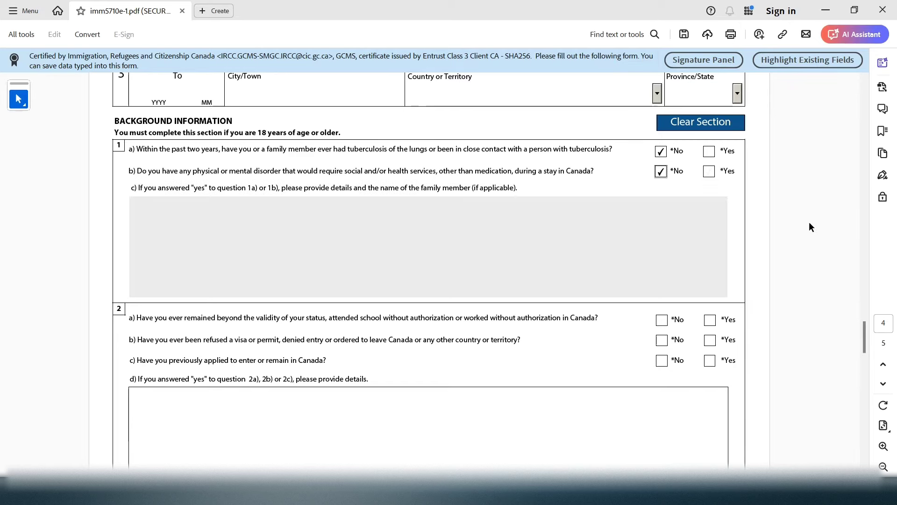
left_click_drag(863, 335, 861, 346)
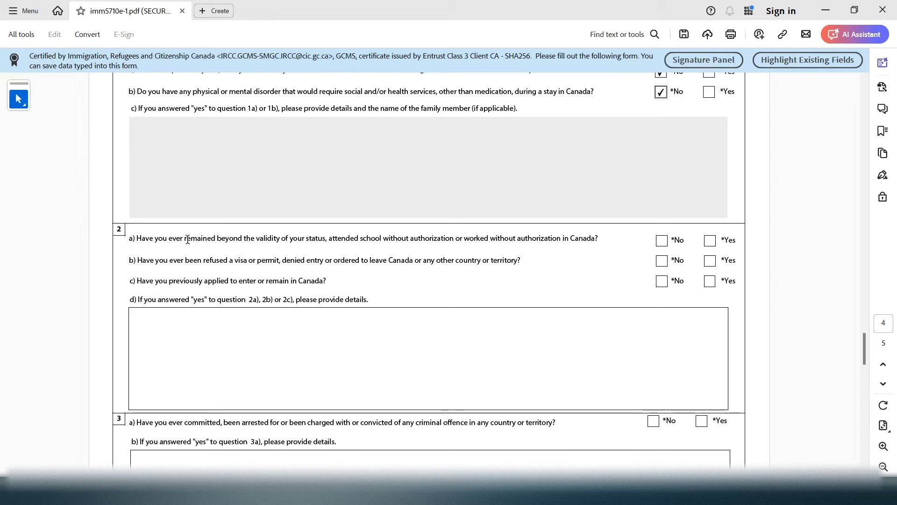
Answer No to background questions 2a, 2b and 2c
left_click_drag(188, 240, 662, 244)
left_click(662, 242)
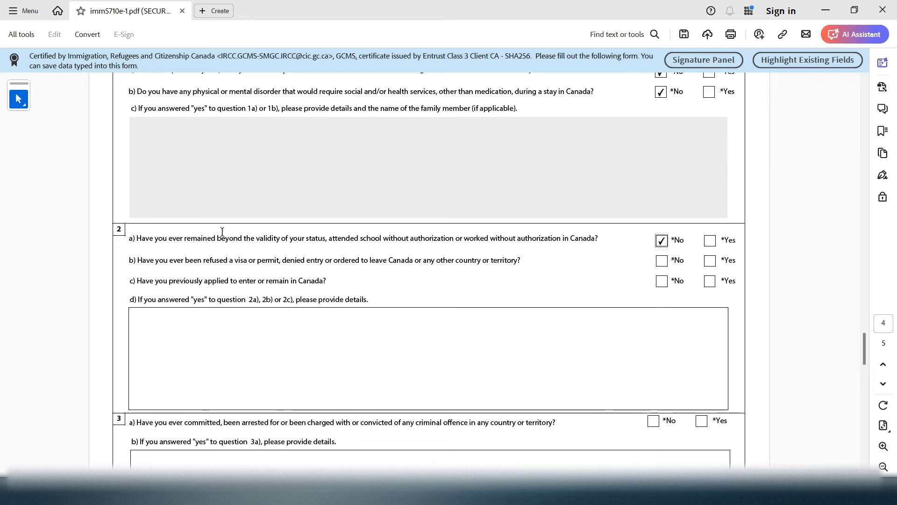
left_click_drag(138, 261, 492, 255)
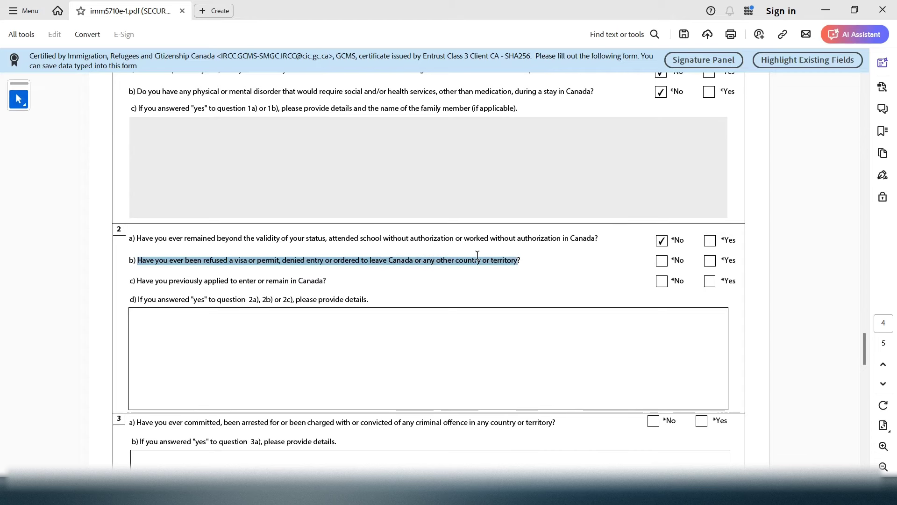
left_click(662, 261)
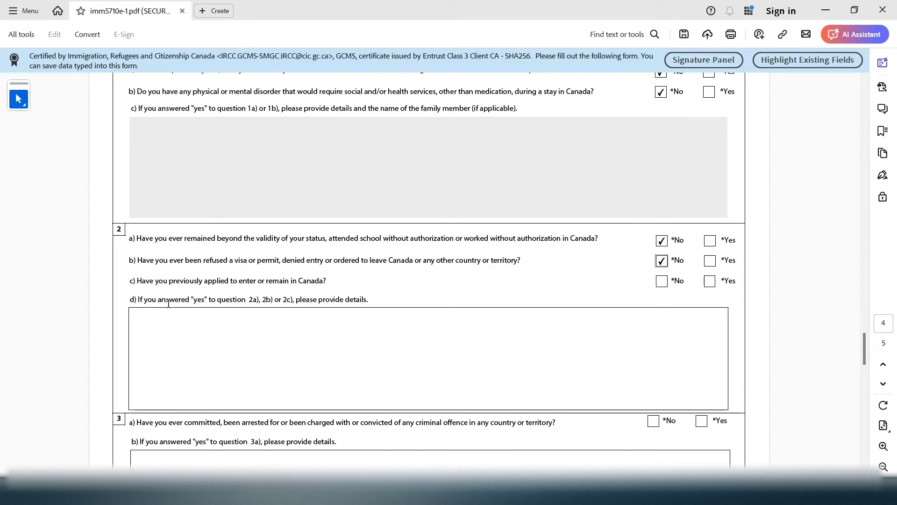
left_click_drag(191, 300, 272, 274)
left_click(141, 279)
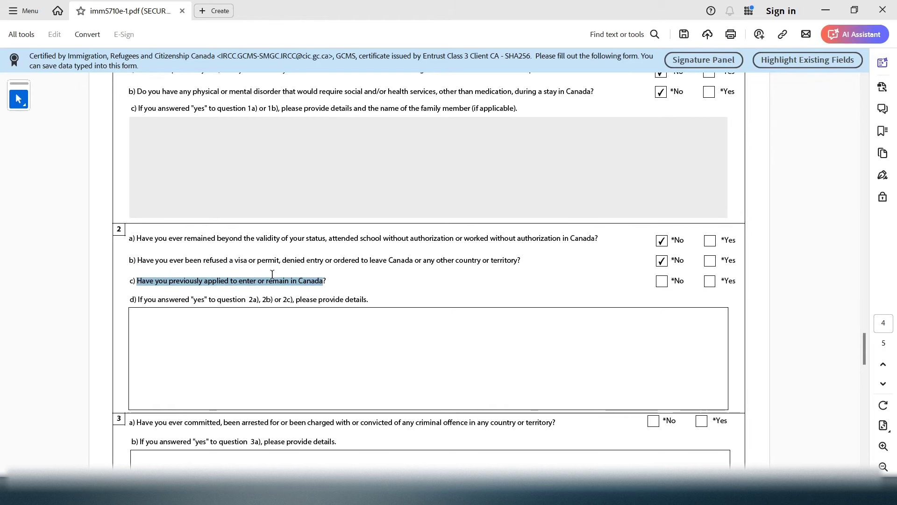
left_click(662, 281)
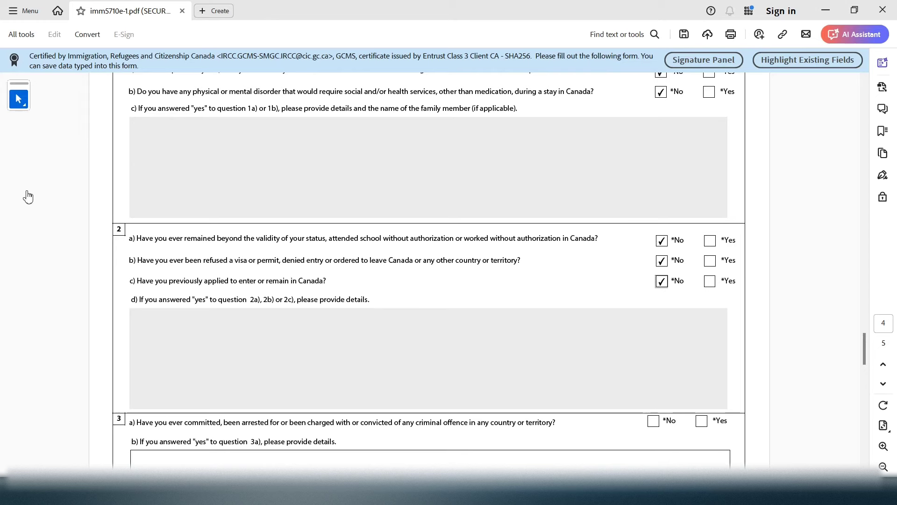
left_click(711, 282)
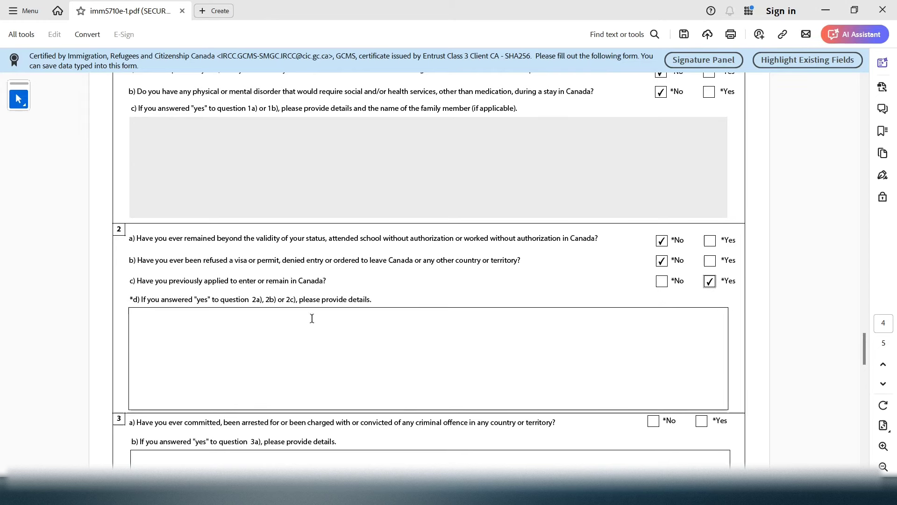
left_click(662, 281)
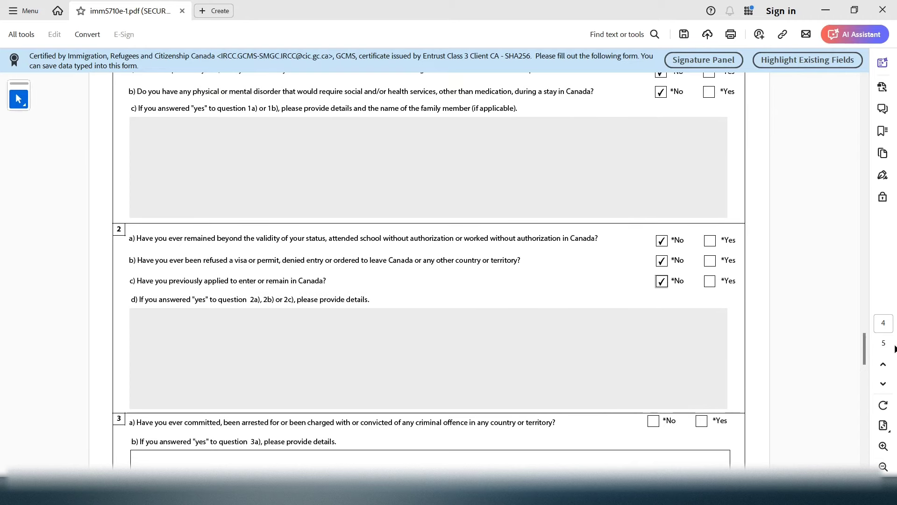
Answer No to question 3a and scroll down to page 5
left_click_drag(865, 356, 864, 376)
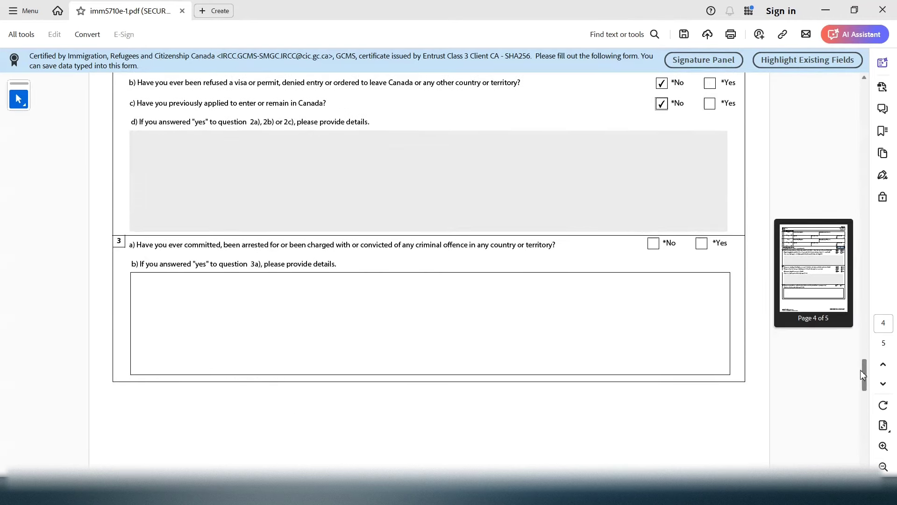
left_click_drag(276, 244, 414, 245)
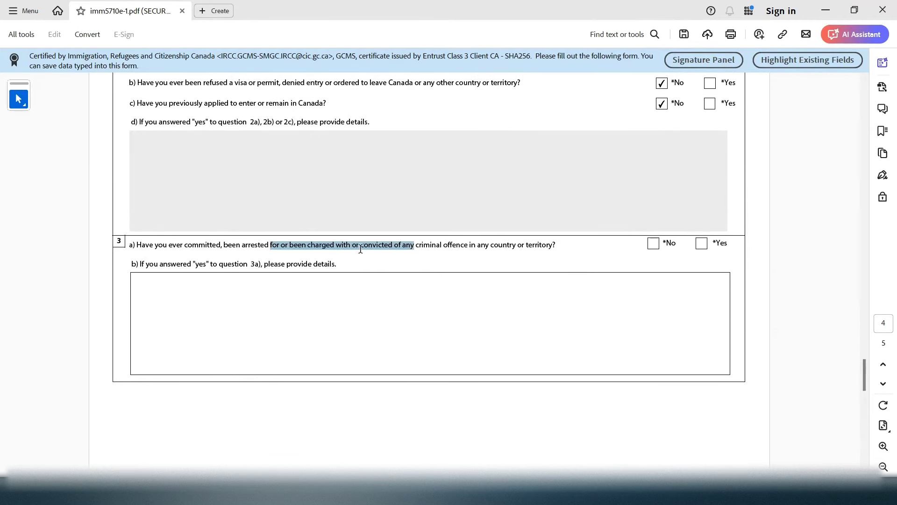
left_click_drag(168, 245, 517, 245)
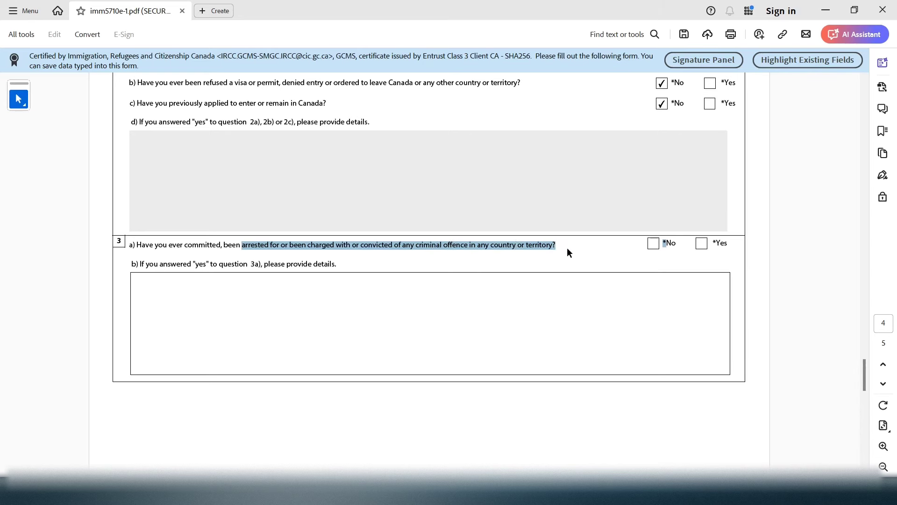
left_click(652, 244)
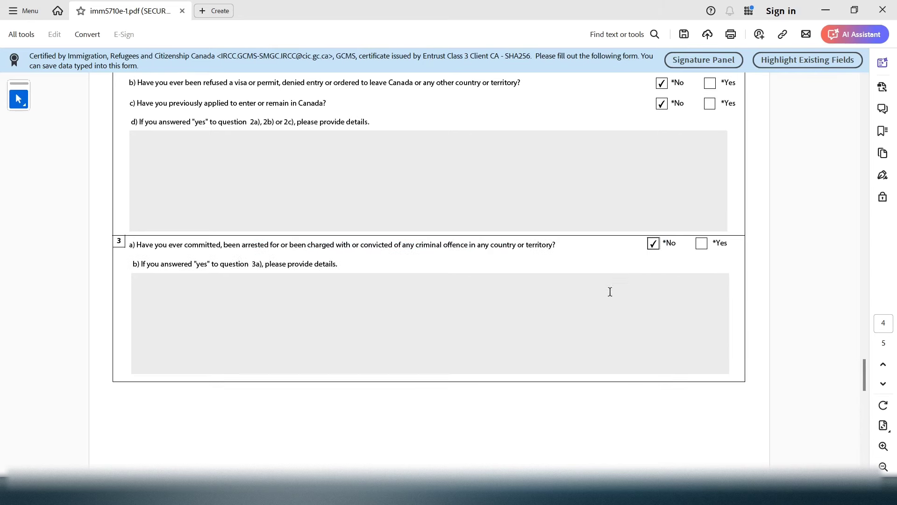
left_click(703, 244)
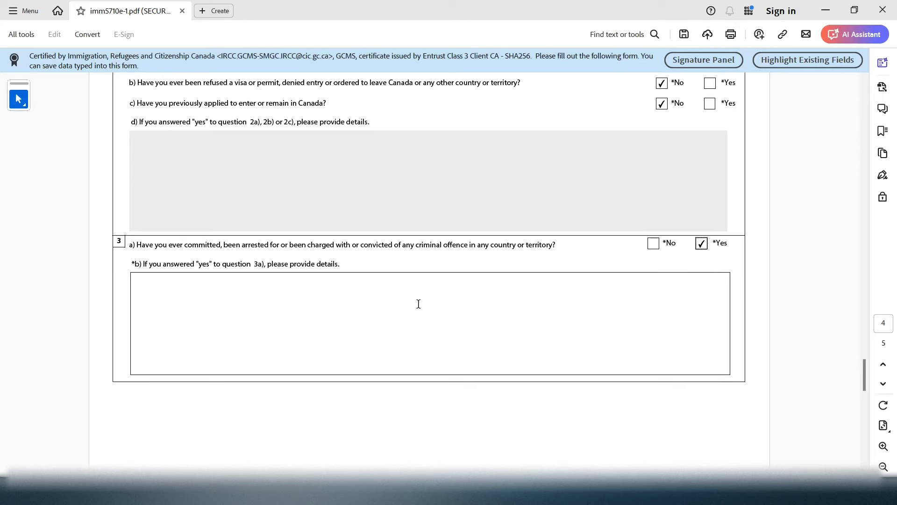
left_click(654, 244)
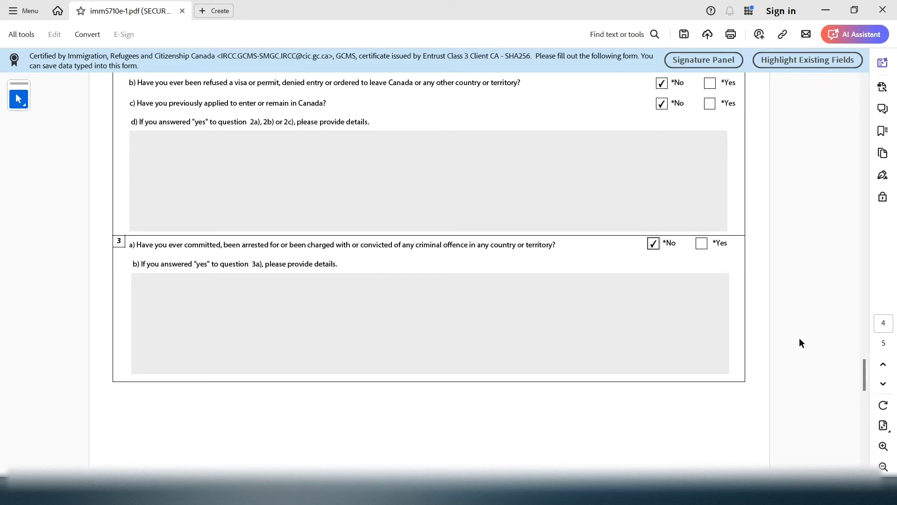
left_click_drag(863, 370, 860, 377)
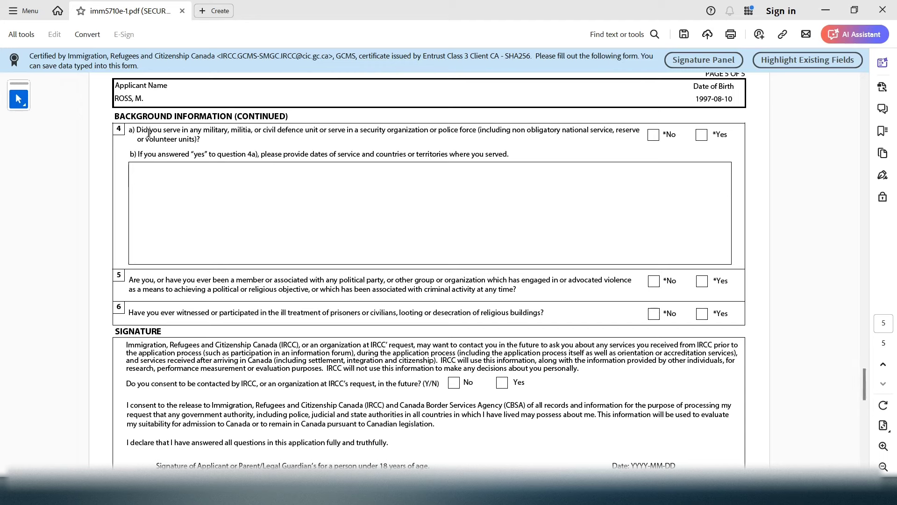
Tick No for question 4a on military service and question 5 on violent organizations
left_click_drag(149, 133, 469, 134)
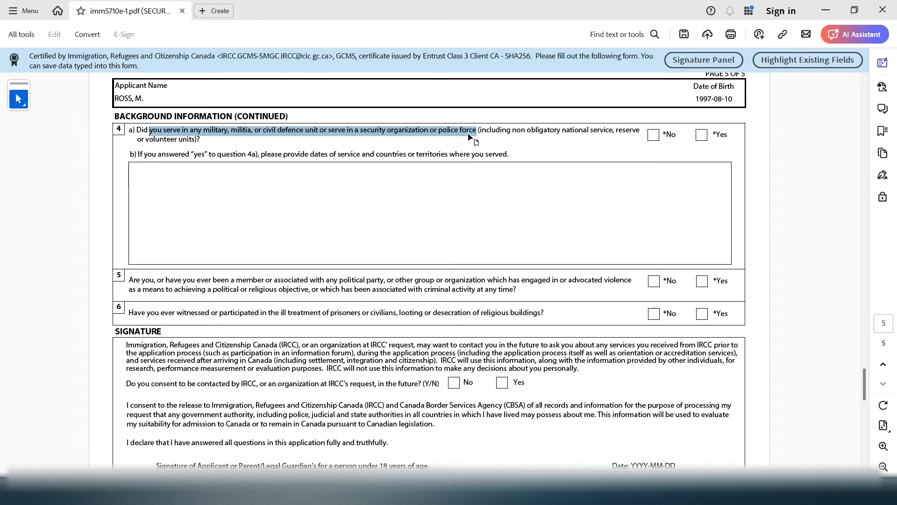
left_click(653, 139)
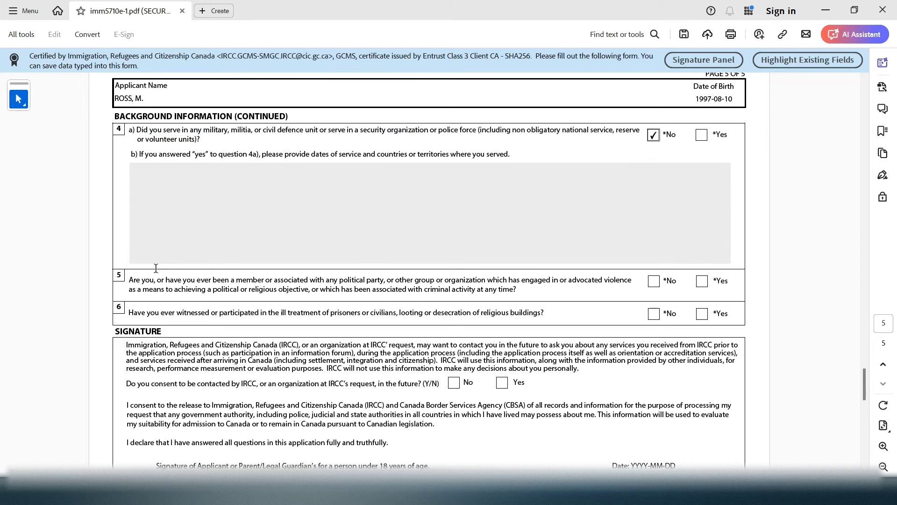
left_click_drag(138, 286, 185, 278)
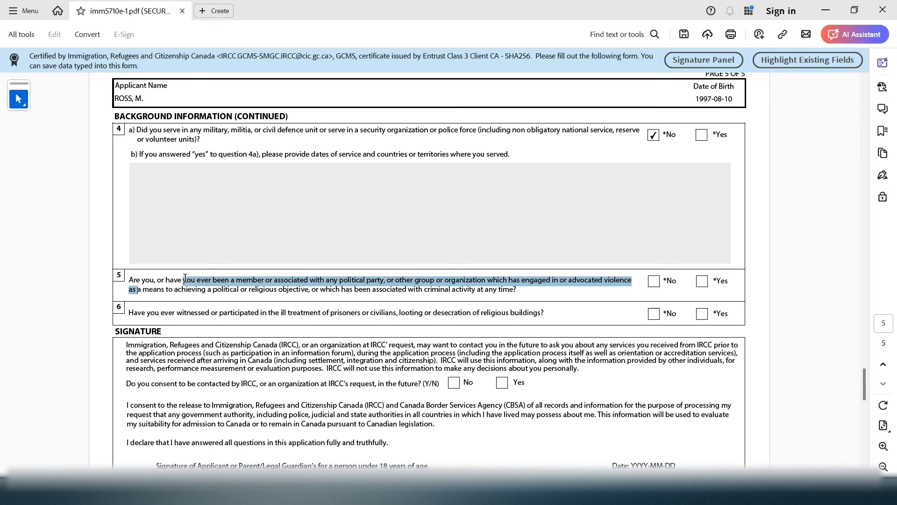
left_click_drag(185, 279, 476, 290)
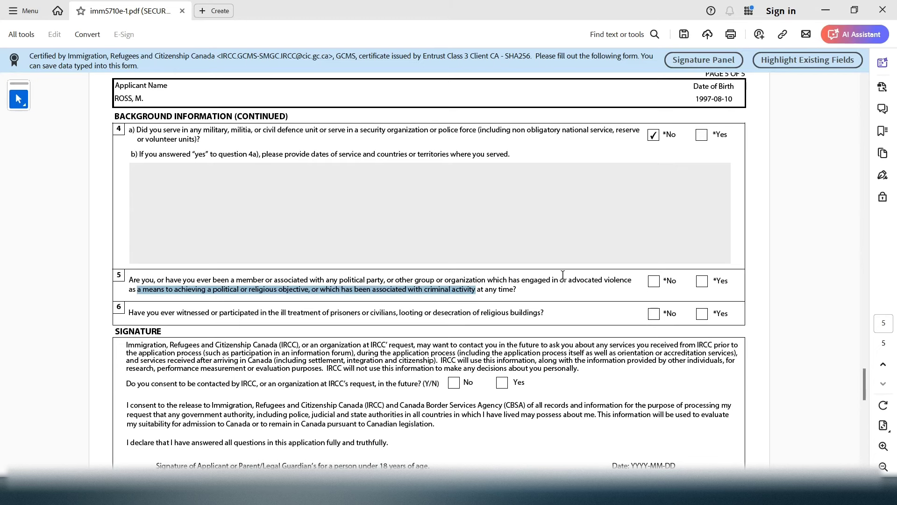
left_click(653, 282)
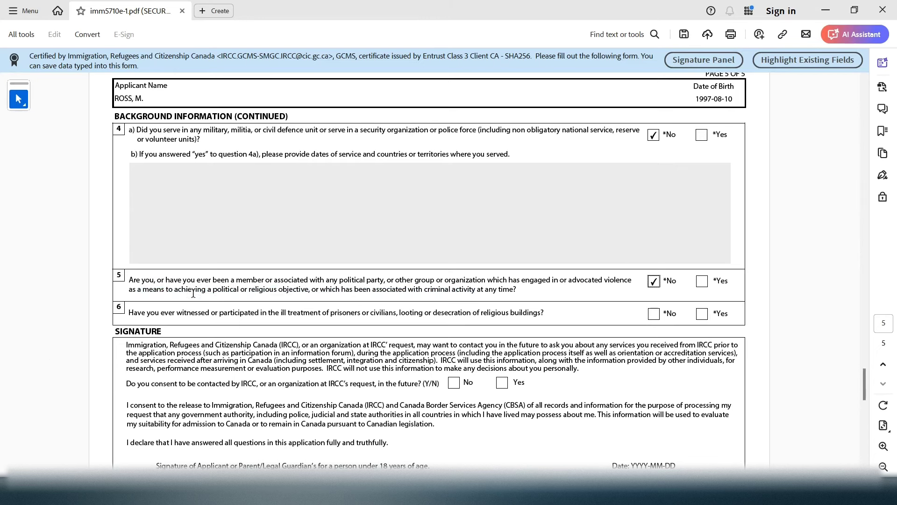
left_click_drag(157, 313, 455, 314)
Answer No to question 6 and consent Yes to future IRCC contact
left_click(661, 312)
left_click_drag(864, 383, 864, 403)
double_click(494, 281)
mouse_move(92, 215)
left_mouse_down()
mouse_move(117, 199)
mouse_move(388, 318)
mouse_move(449, 290)
mouse_move(563, 351)
mouse_move(537, 328)
left_mouse_up()
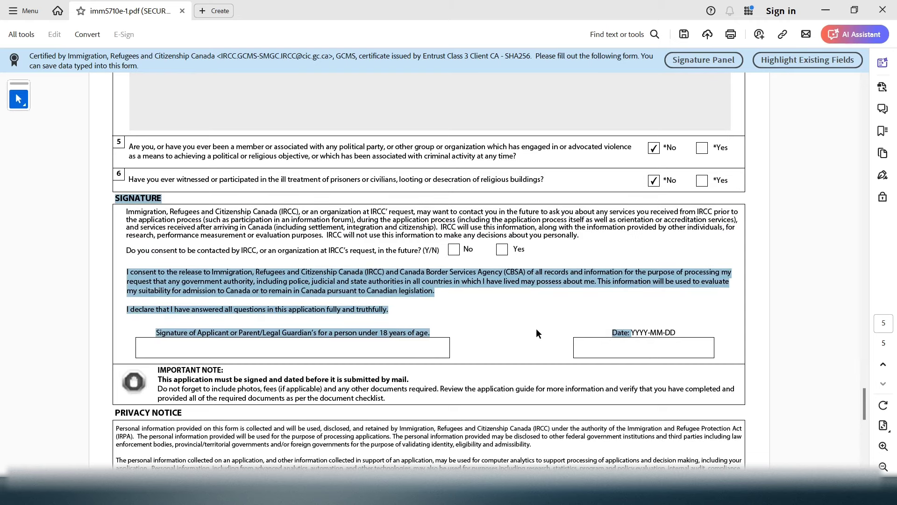
left_click(537, 328)
left_click_drag(148, 251, 440, 253)
left_click(502, 251)
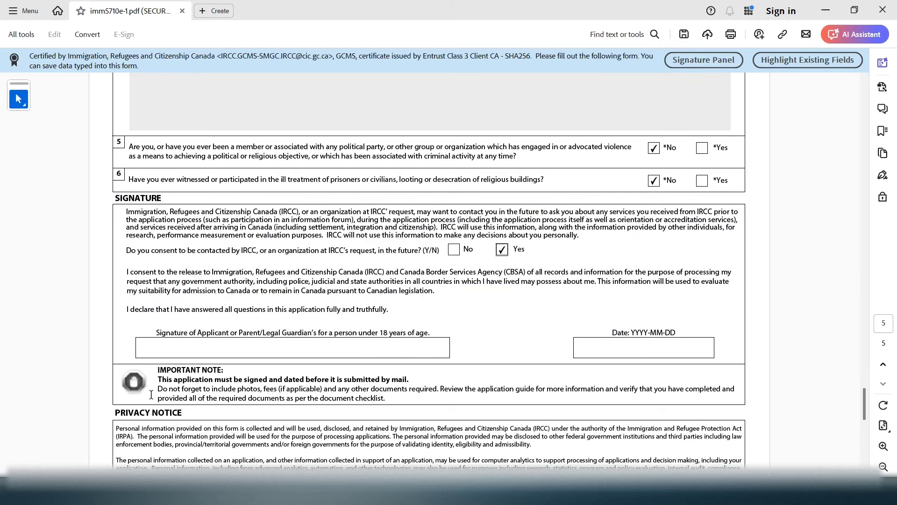
Sign with the applicant's name, date it 2024-08-10, and scroll to Validate
left_click_drag(156, 333, 438, 325)
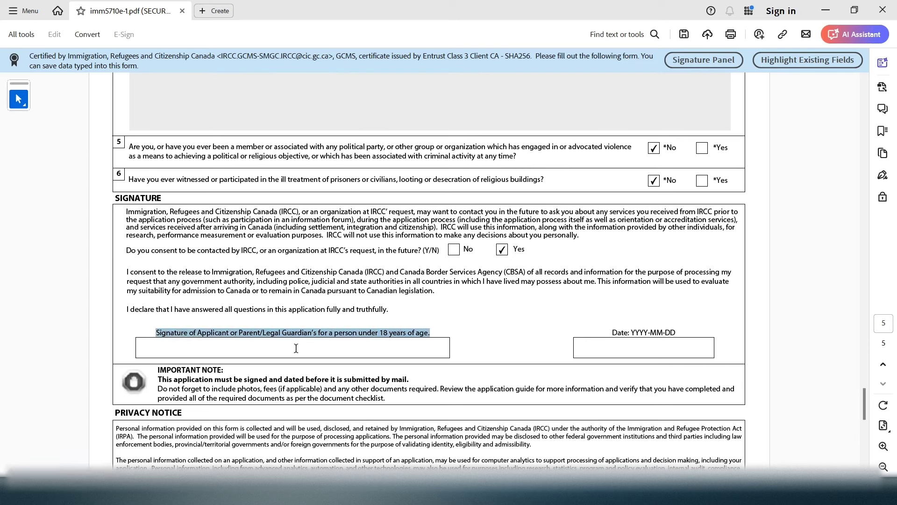
left_click(296, 348)
type("mU")
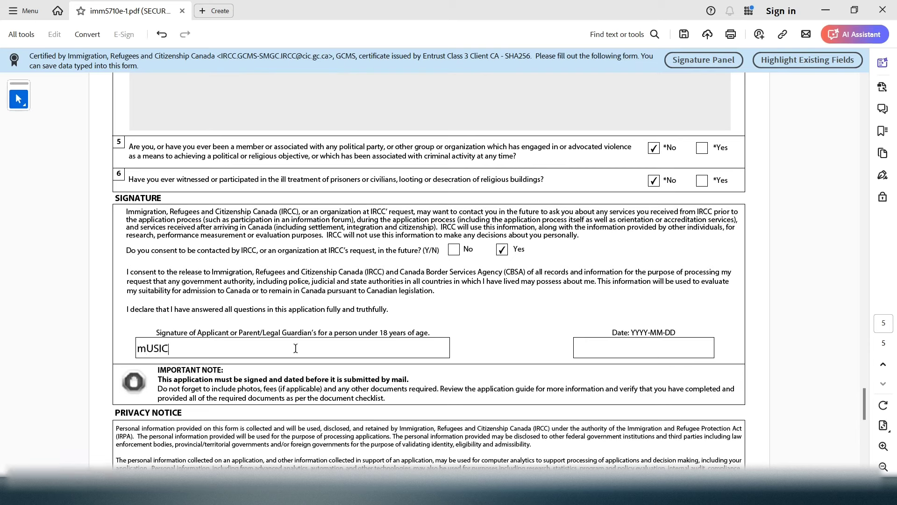
type("SIC")
key("BackSpace")
key("BackSpace")
key("BackSpace")
key("BackSpace")
key("BackSpace")
key("BackSpace")
type("MU")
left_click(646, 349)
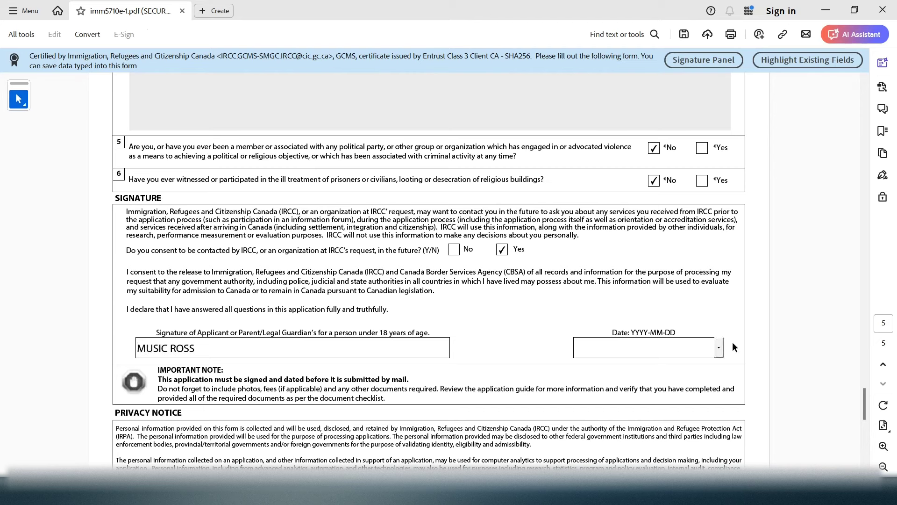
left_click(720, 347)
left_click(695, 378)
scroll(866, 392, "down", 5)
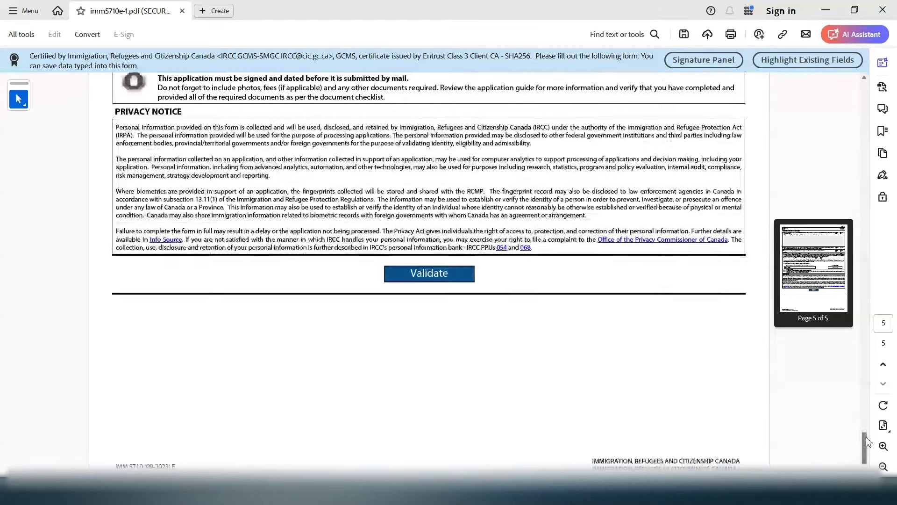
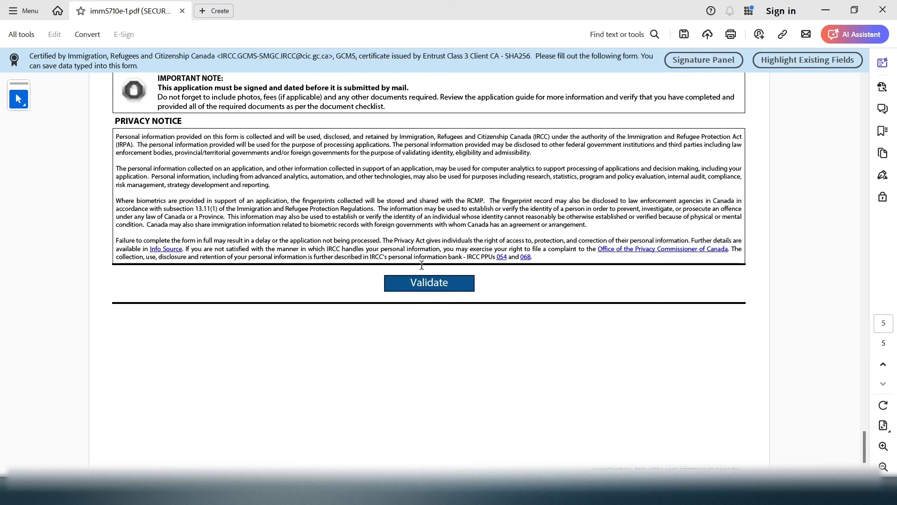
Run Validate and dismiss the error flagging the missing employment From (YYYY) year
left_click(457, 292)
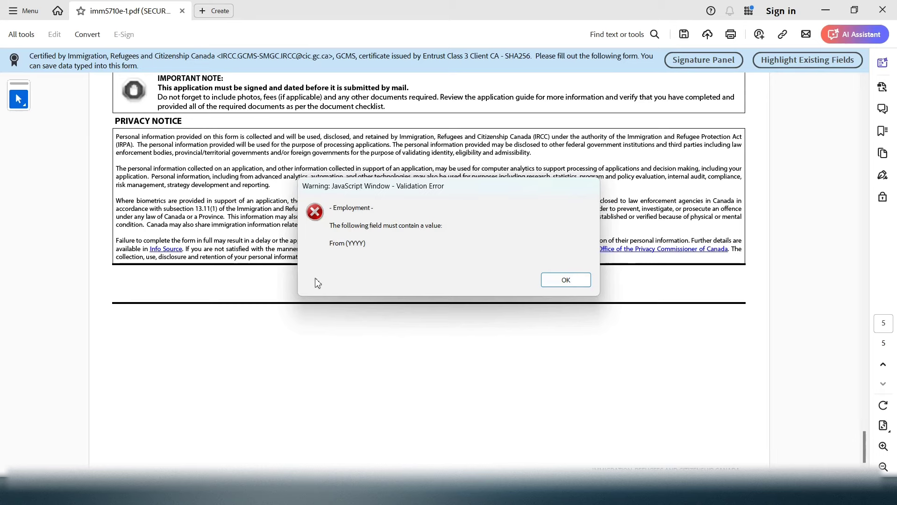
left_click(566, 281)
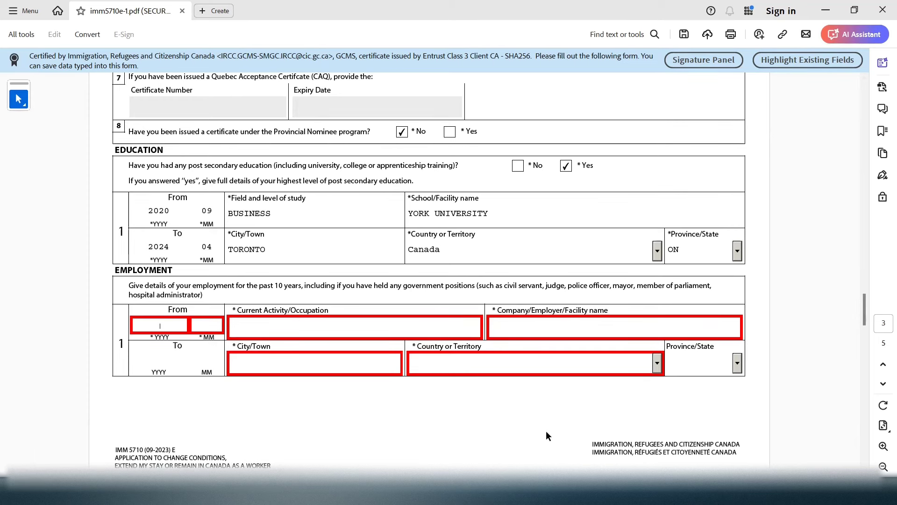
Enter employment start date 2018 05 and occupation SALESWOMAN
scroll(336, 316, "up", 2)
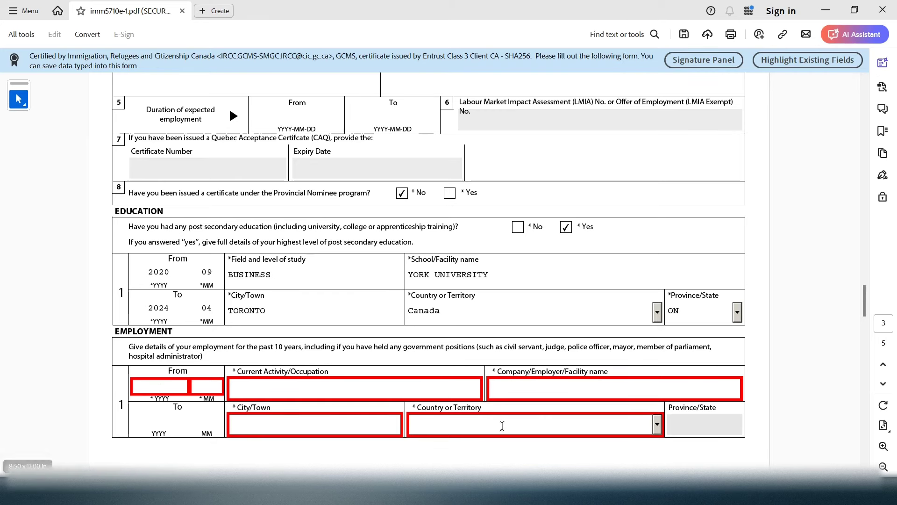
left_click(167, 389)
type("2018 ")
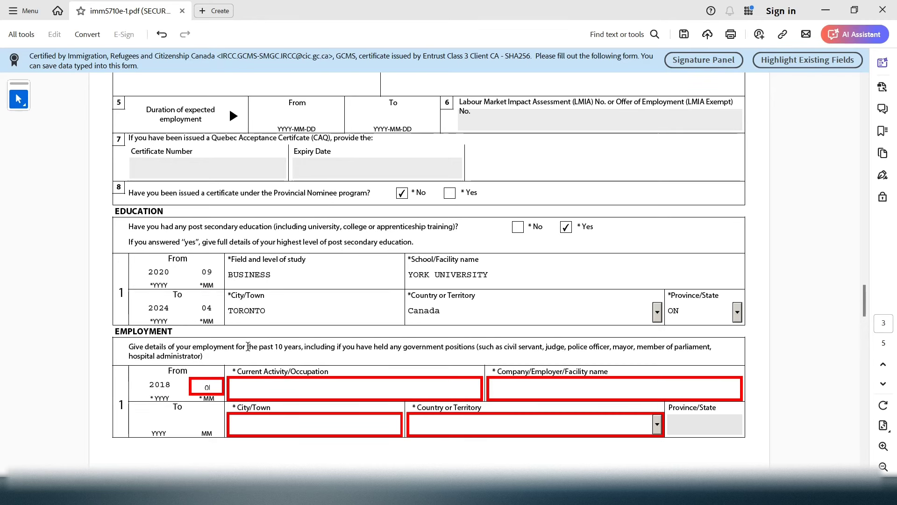
type("05")
left_click(249, 389)
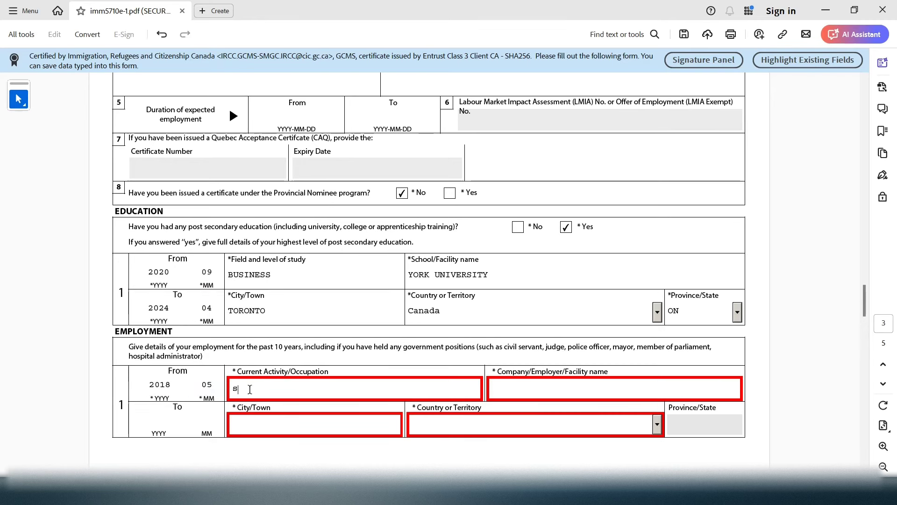
type("SAL")
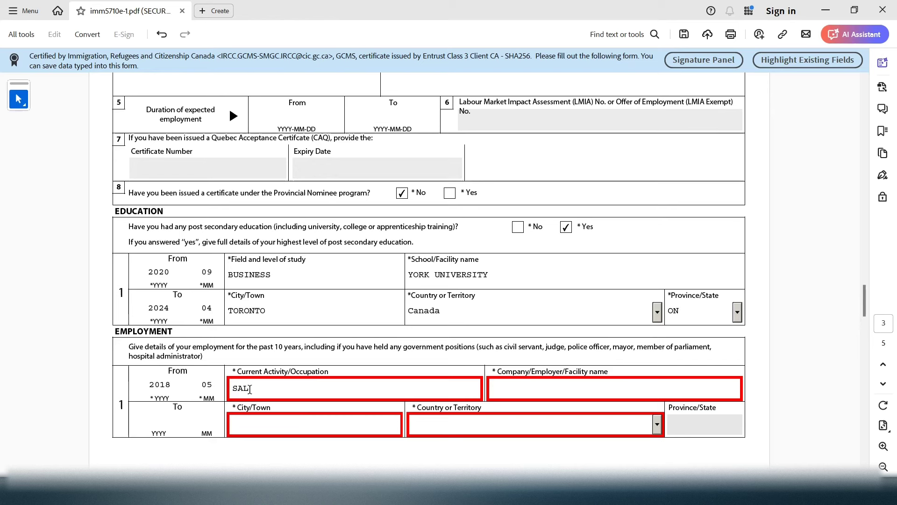
type("ES")
type("WOA")
type("MAN")
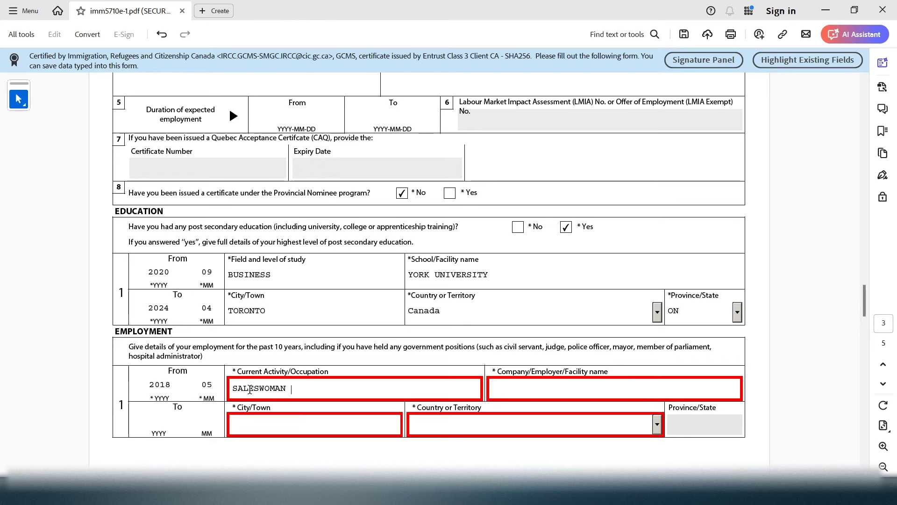
Enter employer RED ROSE CLOTHINGS and city ISTANBUL for the employment row
left_click(582, 383)
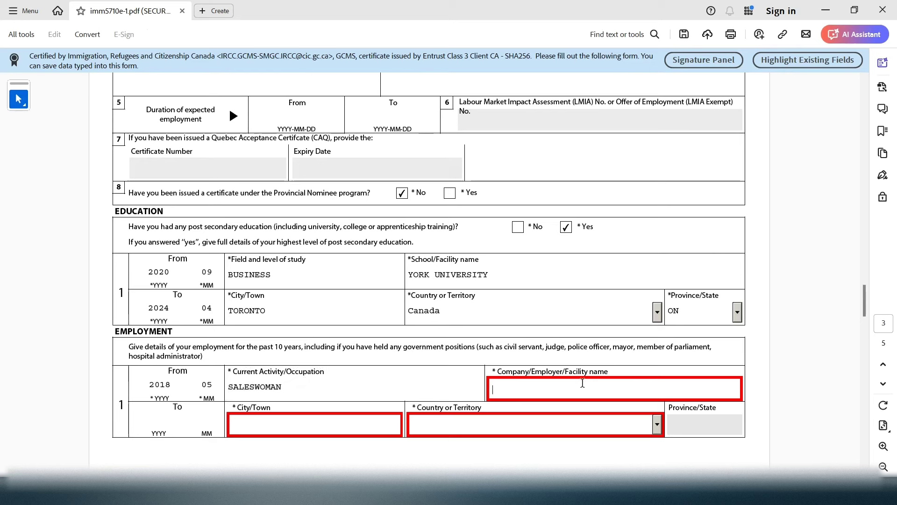
type("RED ROSE CLOTHINGS")
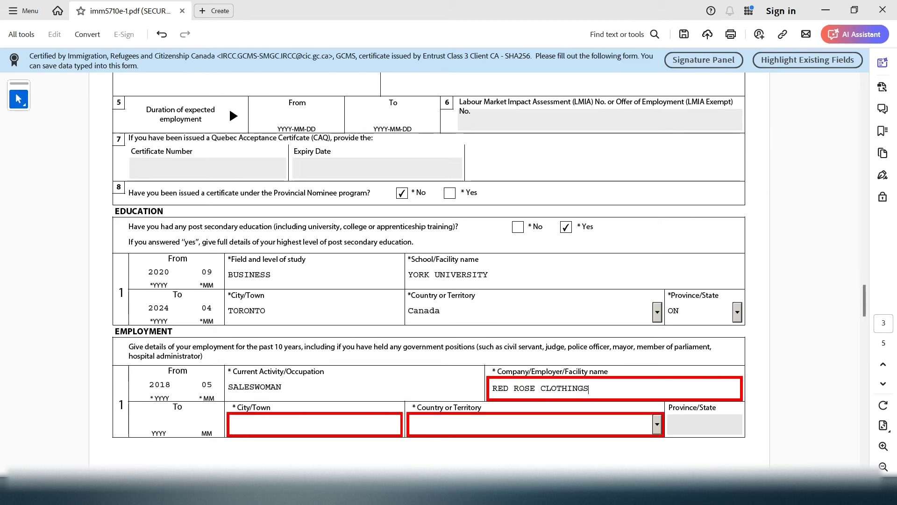
left_click(242, 430)
type("IS")
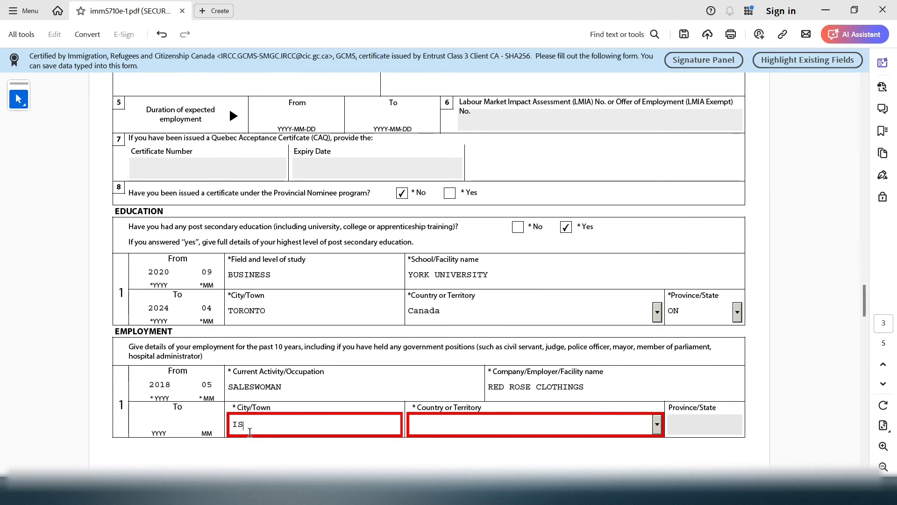
type("TANBUL")
Choose Turkey as the employment country and start entering the To date
left_click(451, 419)
key("t")
key("t")
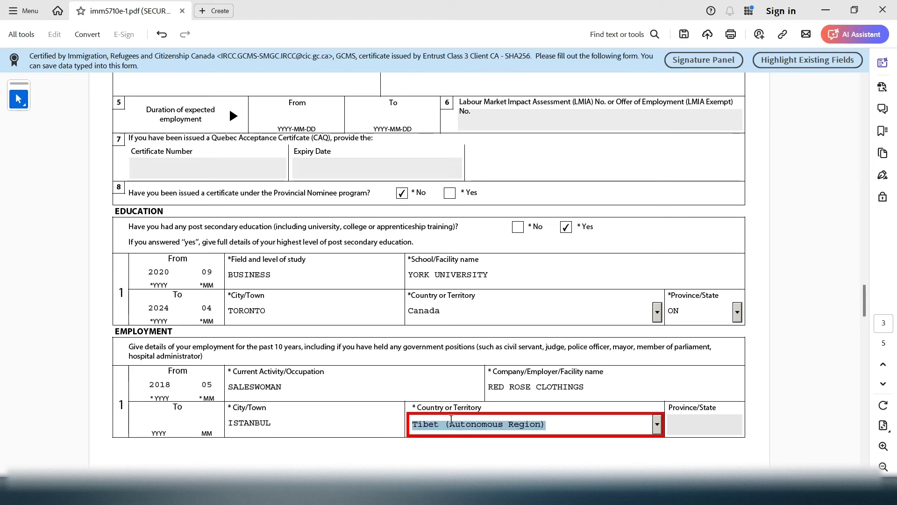
key("u")
key("r")
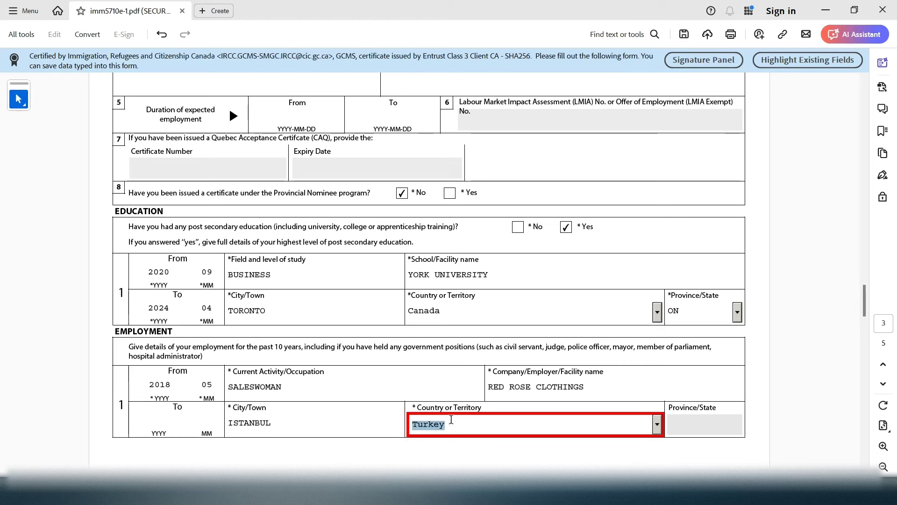
left_click(165, 417)
type("20181")
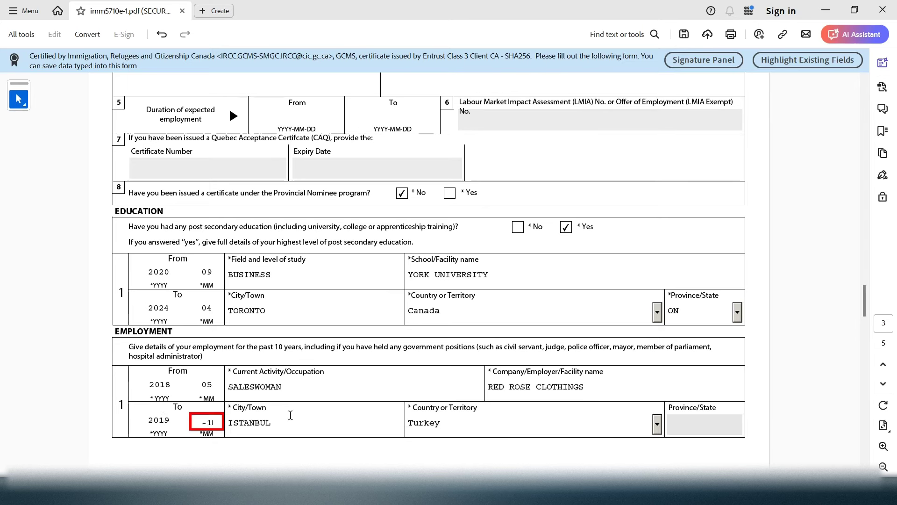
Correct the To month to 10 and re-validate the form, which now passes
key("BackSpace")
left_click(100, 399)
left_click_drag(867, 285, 853, 437)
left_click(407, 390)
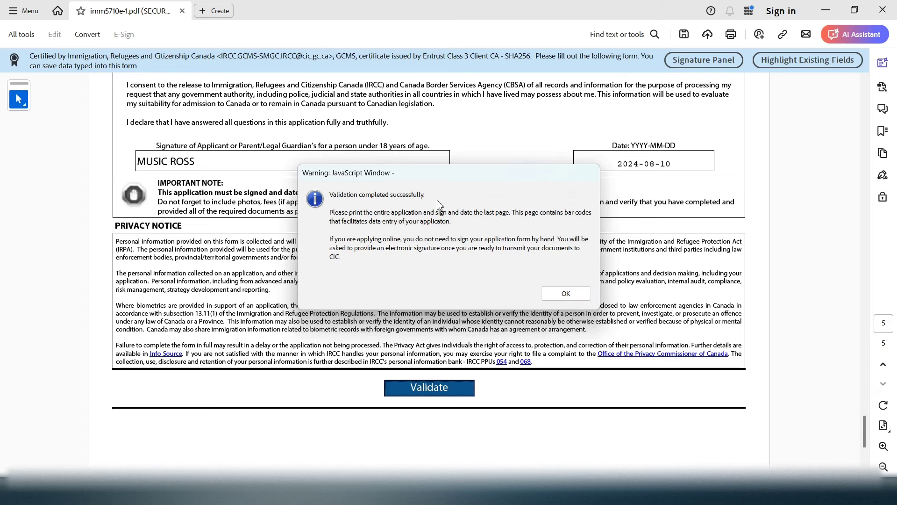
Dismiss the success message and review barcode page 6 (IMM5710_06-2018_1 to _6) to the bottom
left_click(566, 293)
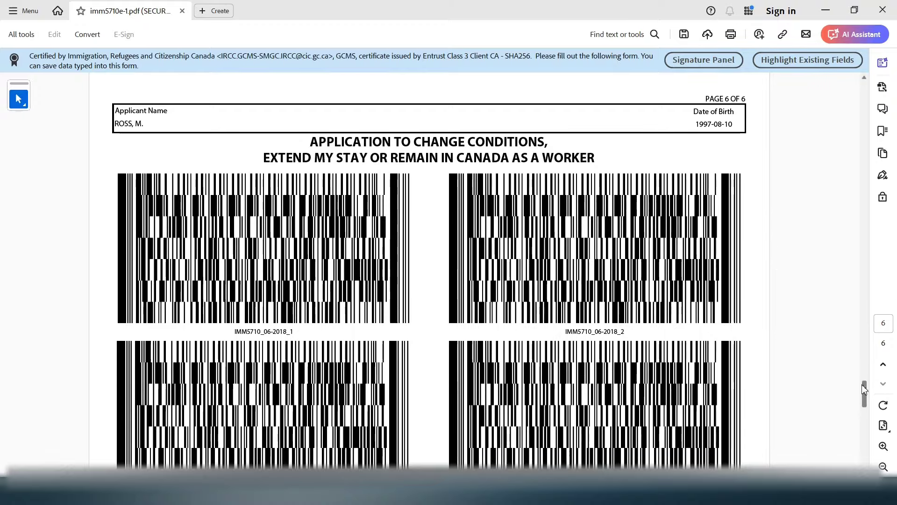
mouse_move(864, 389)
left_mouse_down()
mouse_move(863, 409)
mouse_move(863, 363)
mouse_move(861, 417)
mouse_move(851, 385)
mouse_move(848, 408)
mouse_move(863, 444)
mouse_move(861, 382)
left_mouse_up()
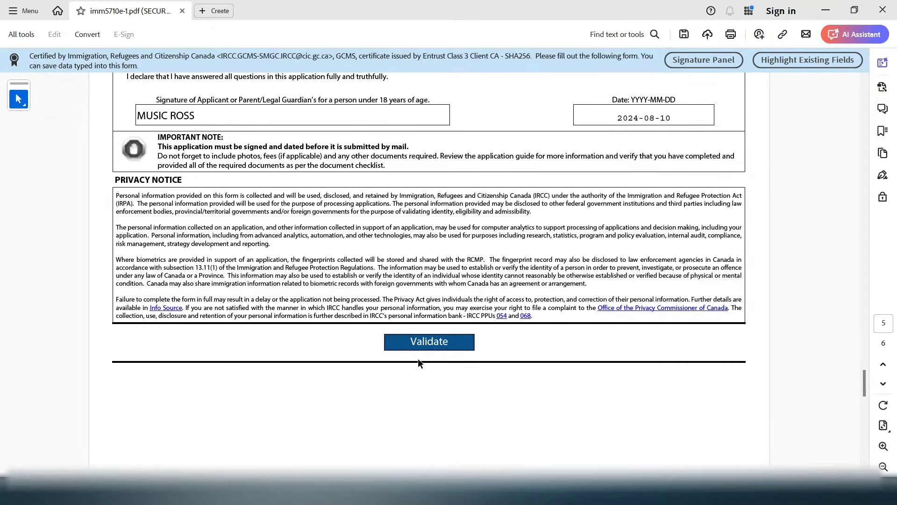
mouse_move(865, 386)
left_mouse_down()
mouse_move(864, 407)
mouse_move(863, 389)
left_mouse_up()
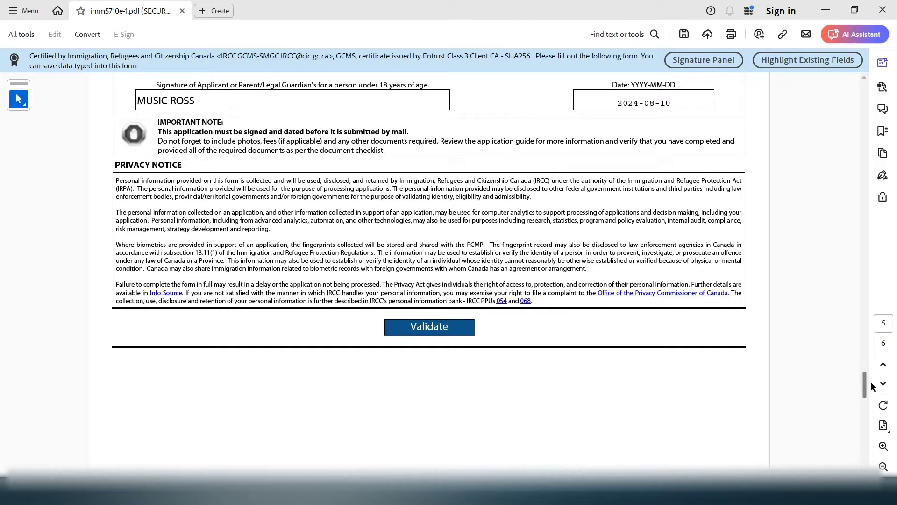
mouse_move(864, 386)
left_mouse_down()
mouse_move(858, 140)
mouse_move(846, 391)
mouse_move(865, 398)
mouse_move(865, 378)
left_mouse_up()
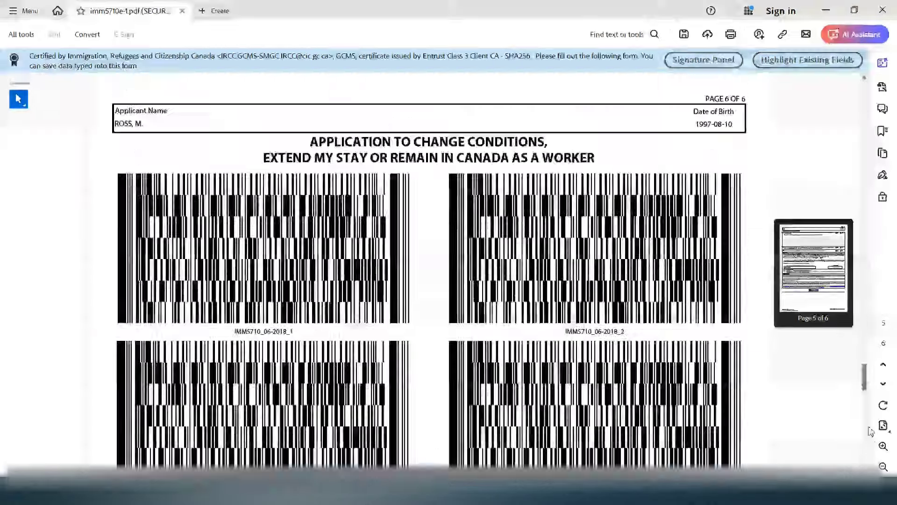
scroll(871, 431, "down", 10)
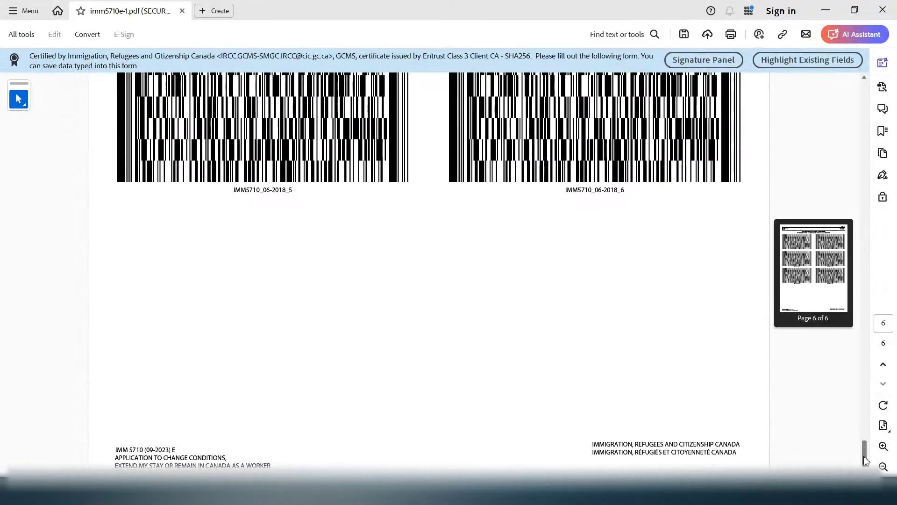
mouse_move(864, 460)
left_mouse_down()
mouse_move(863, 383)
mouse_move(865, 456)
left_mouse_up()
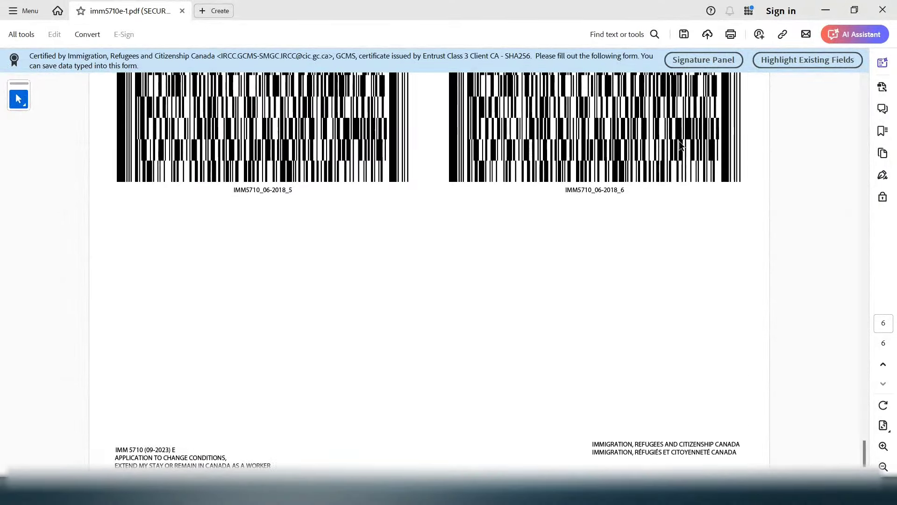